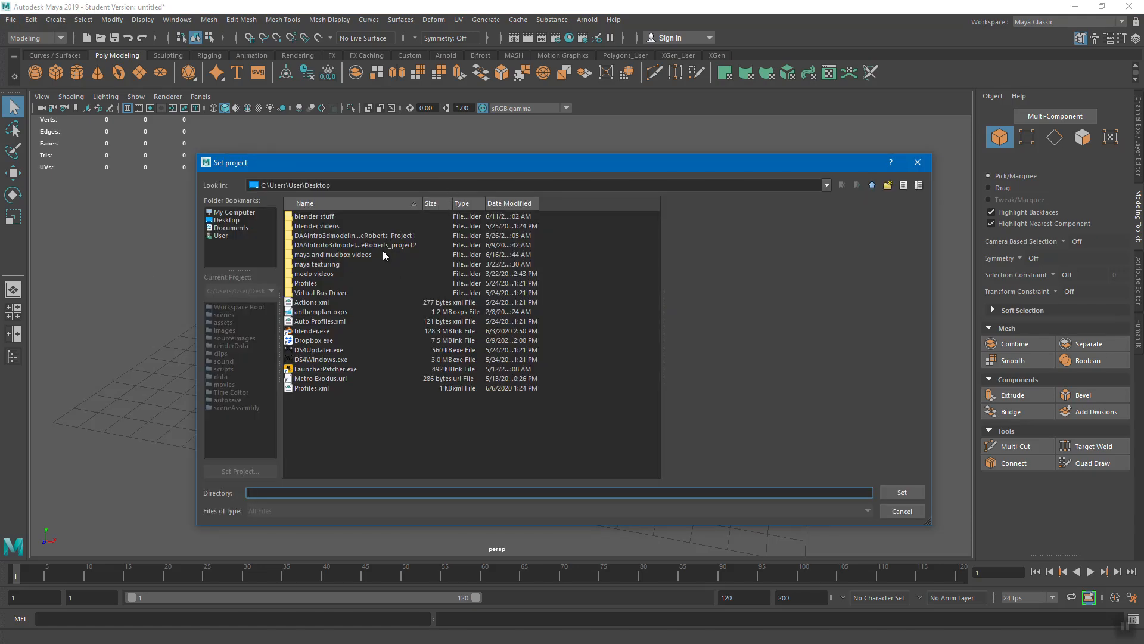
Set the current project to the Desktop folder ending in project2 and open its room scene, discarding the untitled scene.
{"action": "left_click", "coordinate": [385, 245]}
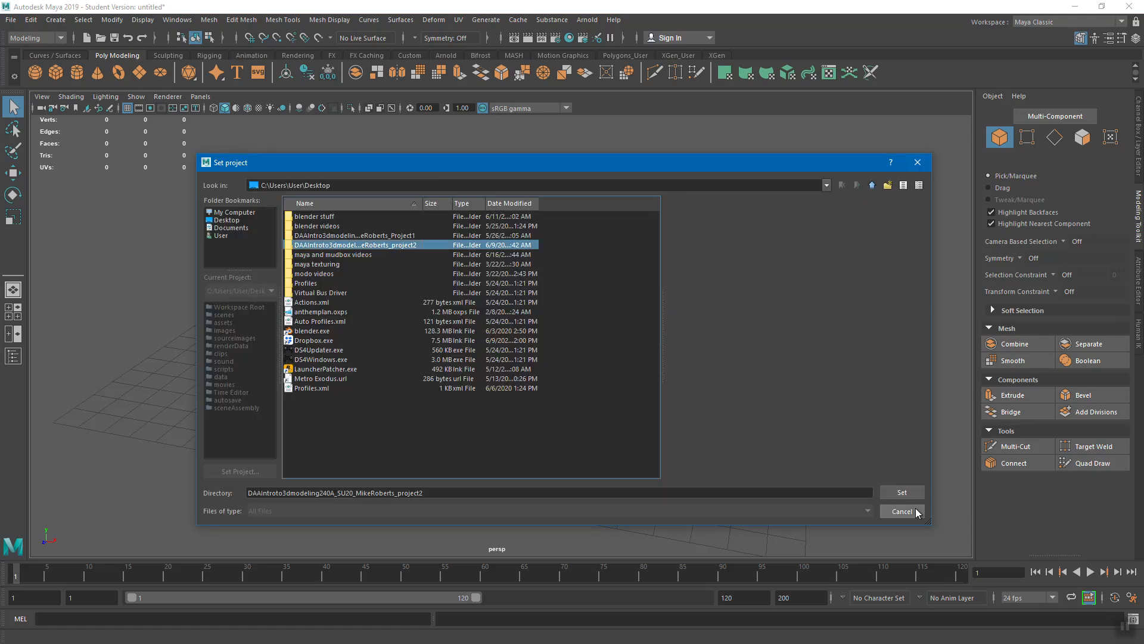
{"action": "left_click", "coordinate": [902, 492]}
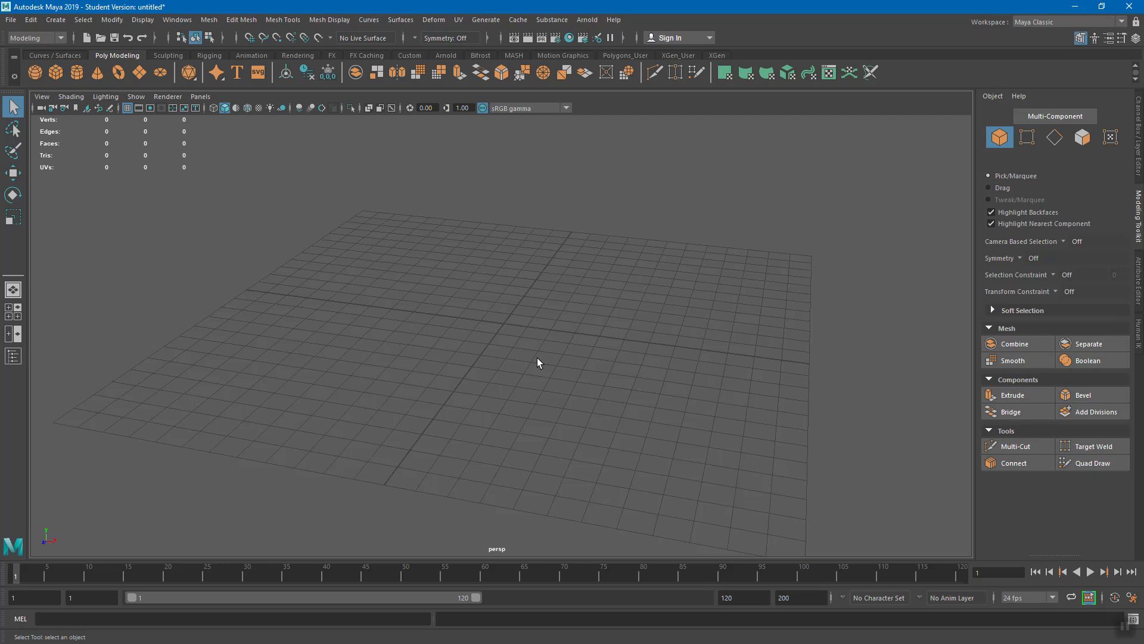
{"action": "left_click", "coordinate": [10, 21]}
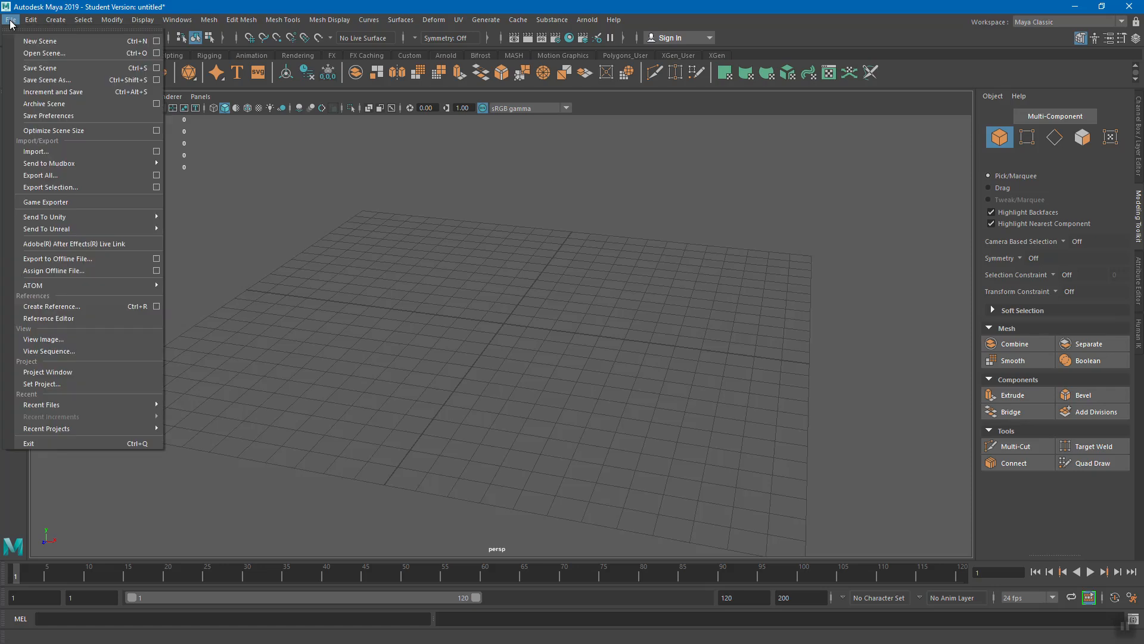
{"action": "left_click", "coordinate": [35, 53]}
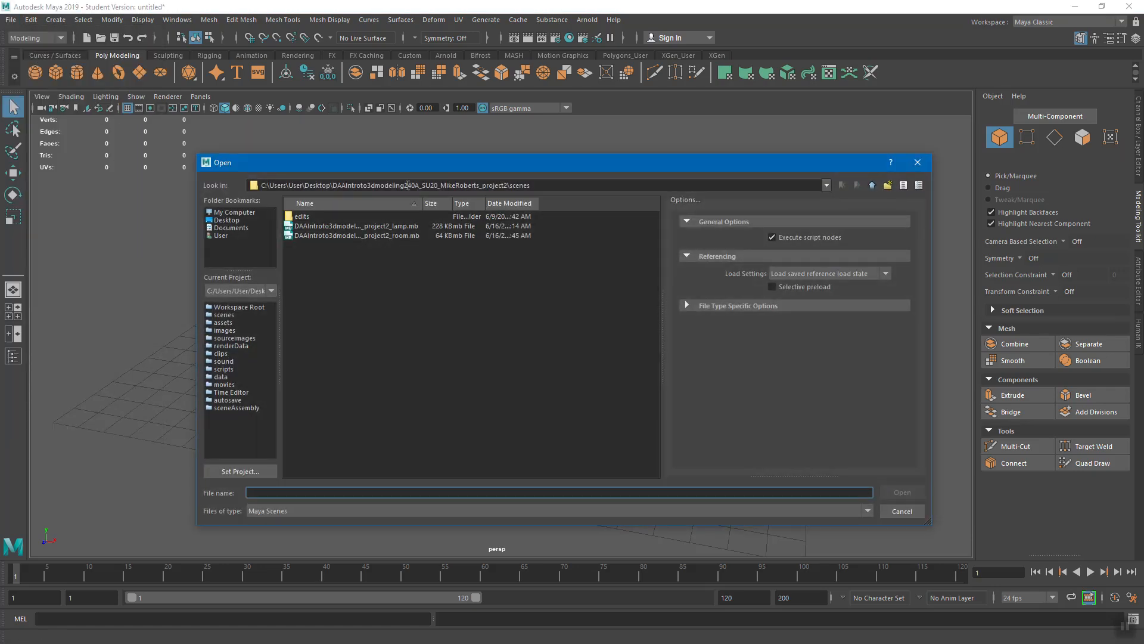
{"action": "left_click", "coordinate": [368, 235]}
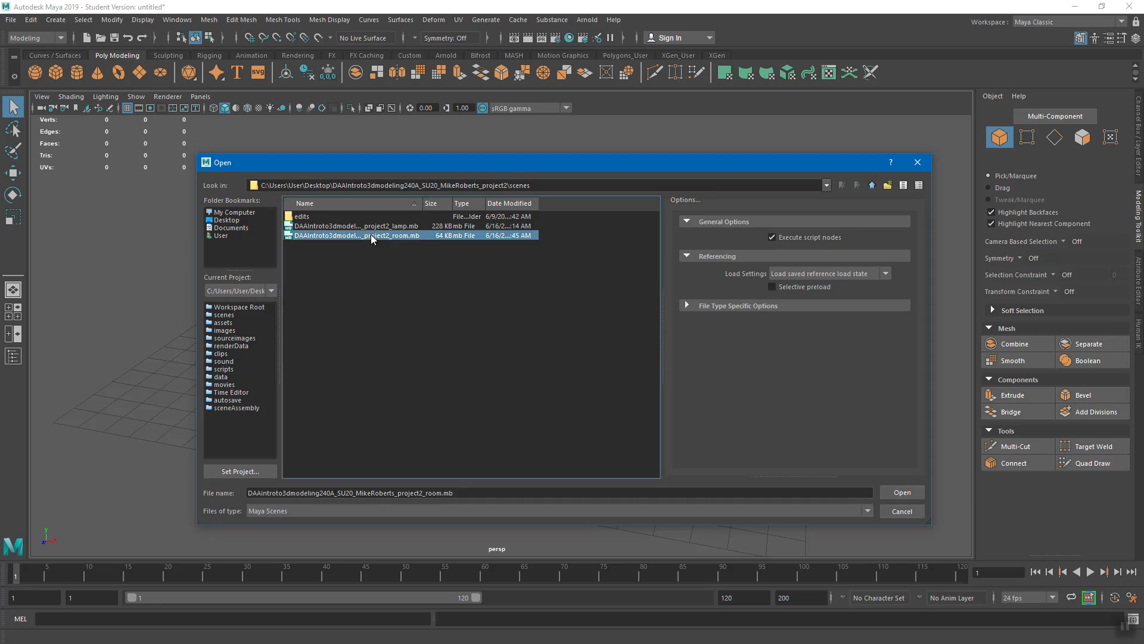
{"action": "left_click", "coordinate": [904, 492]}
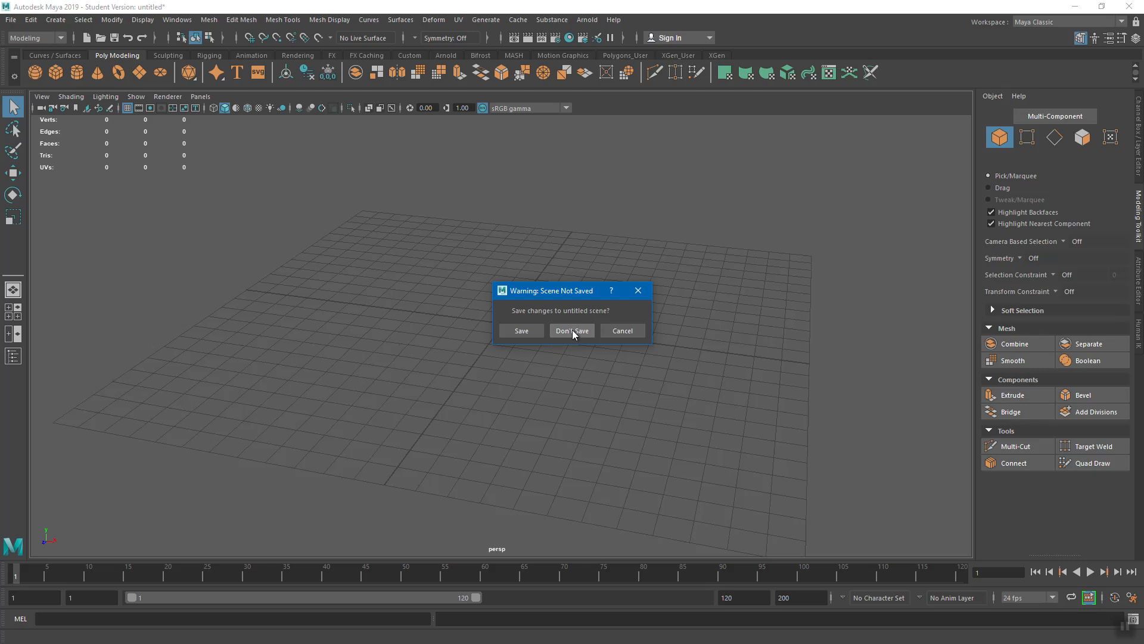
{"action": "left_click", "coordinate": [574, 329]}
{"action": "left_click", "coordinate": [547, 338]}
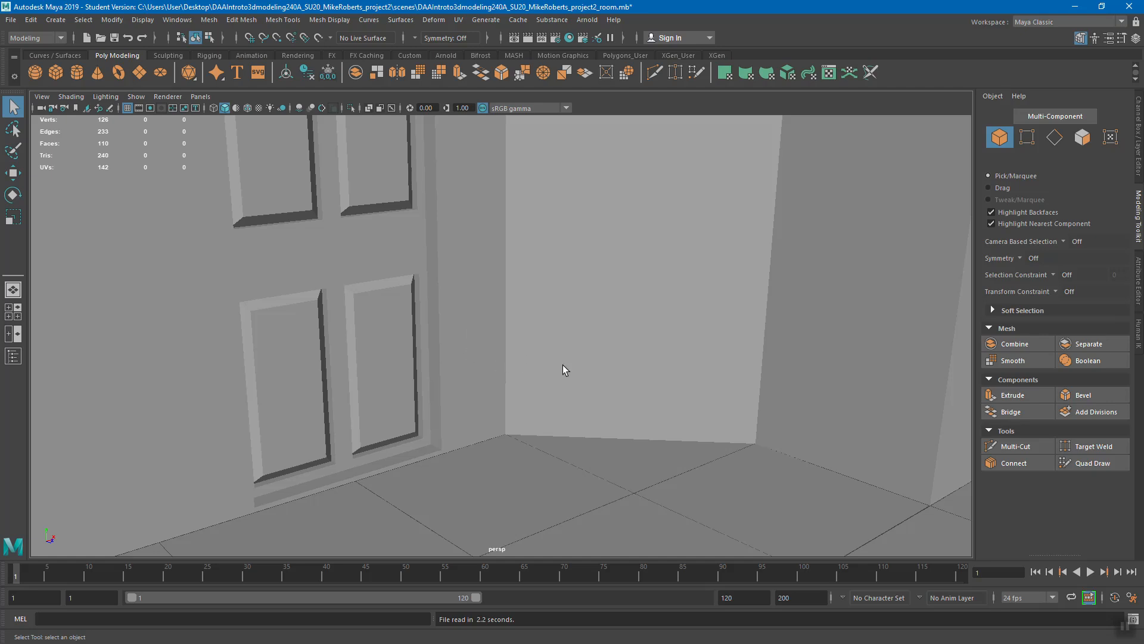
Select the room's wall mesh and examine the layout of its walls and floor from an elevated view.
{"action": "left_click", "coordinate": [379, 309]}
{"action": "left_click_drag", "start_coordinate": [506, 306], "coordinate": [539, 289], "text": "alt"}
{"action": "left_click", "coordinate": [557, 298]}
{"action": "scroll", "coordinate": [477, 290], "scroll_direction": "down", "scroll_amount": 5}
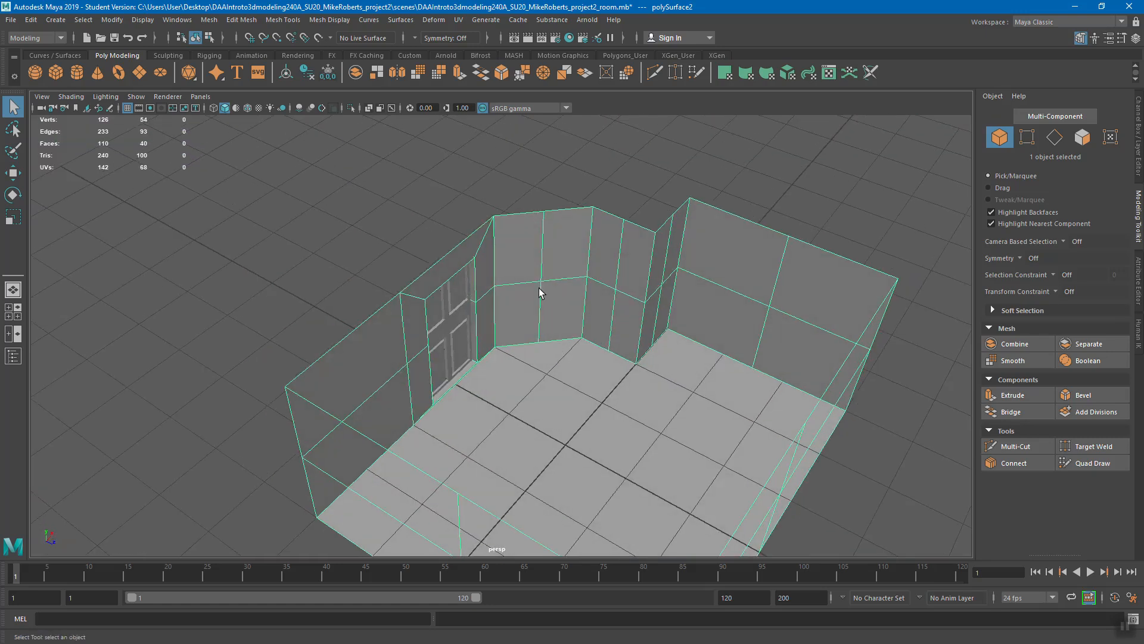
{"action": "left_click", "coordinate": [283, 21]}
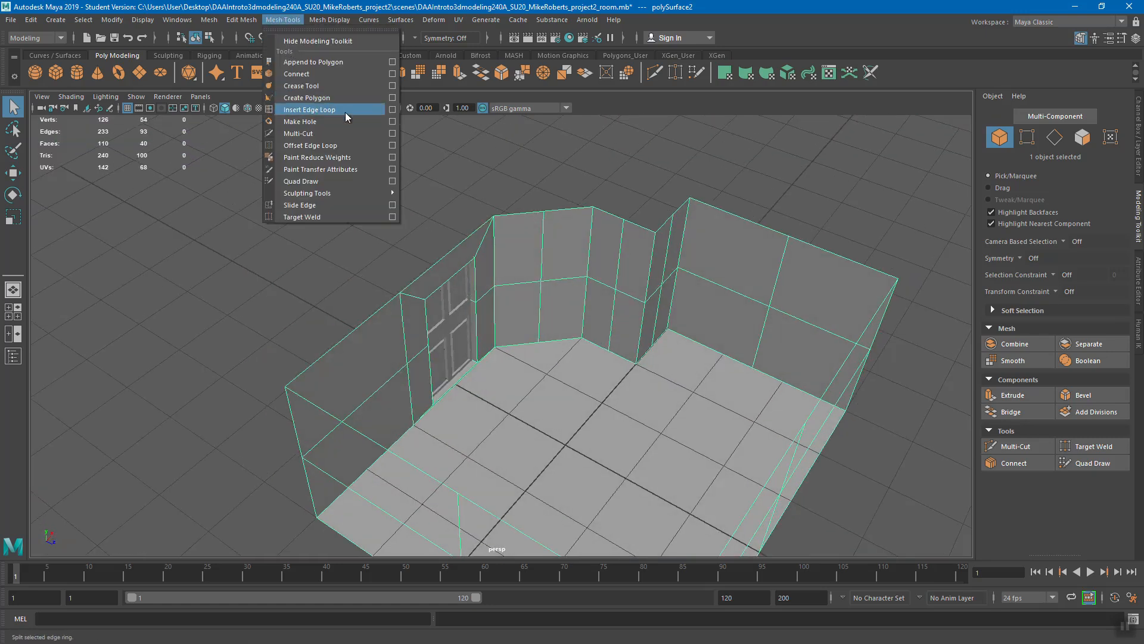
{"action": "left_click", "coordinate": [524, 316]}
{"action": "left_click_drag", "start_coordinate": [524, 316], "coordinate": [520, 298], "text": "alt"}
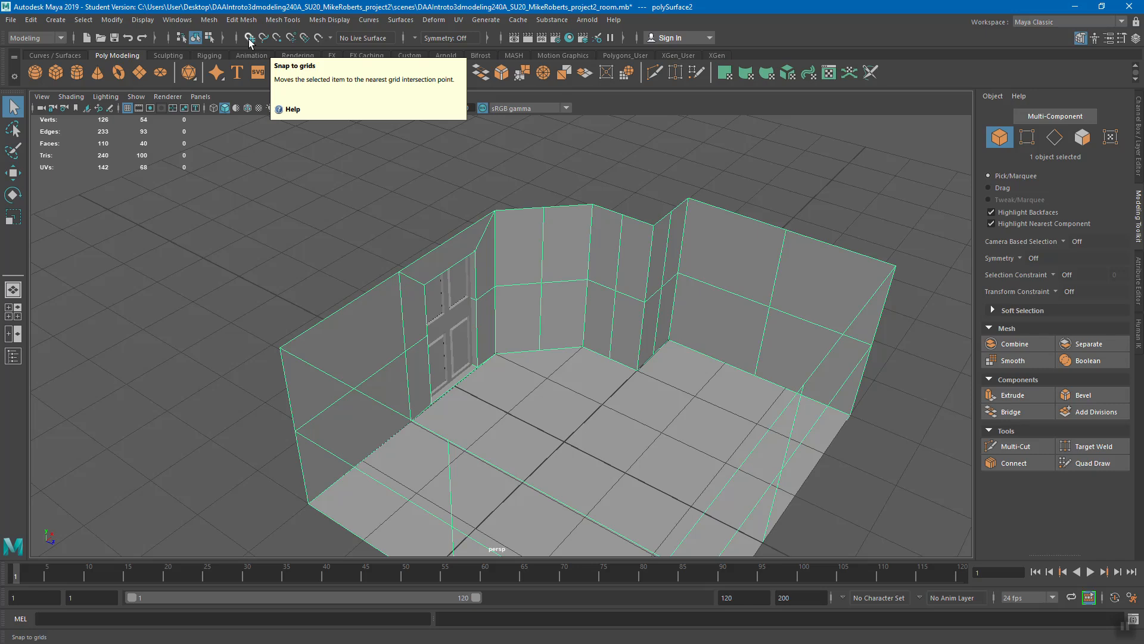
{"action": "left_click_drag", "start_coordinate": [519, 305], "coordinate": [496, 283], "text": "alt"}
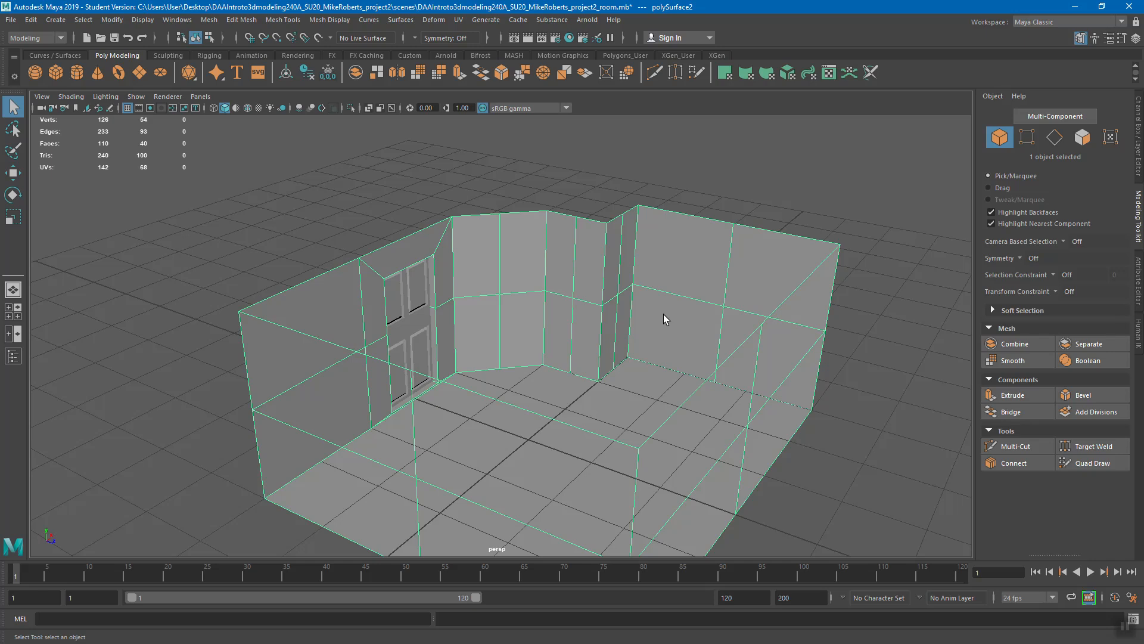
{"action": "left_click_drag", "start_coordinate": [582, 373], "coordinate": [580, 341], "text": "alt"}
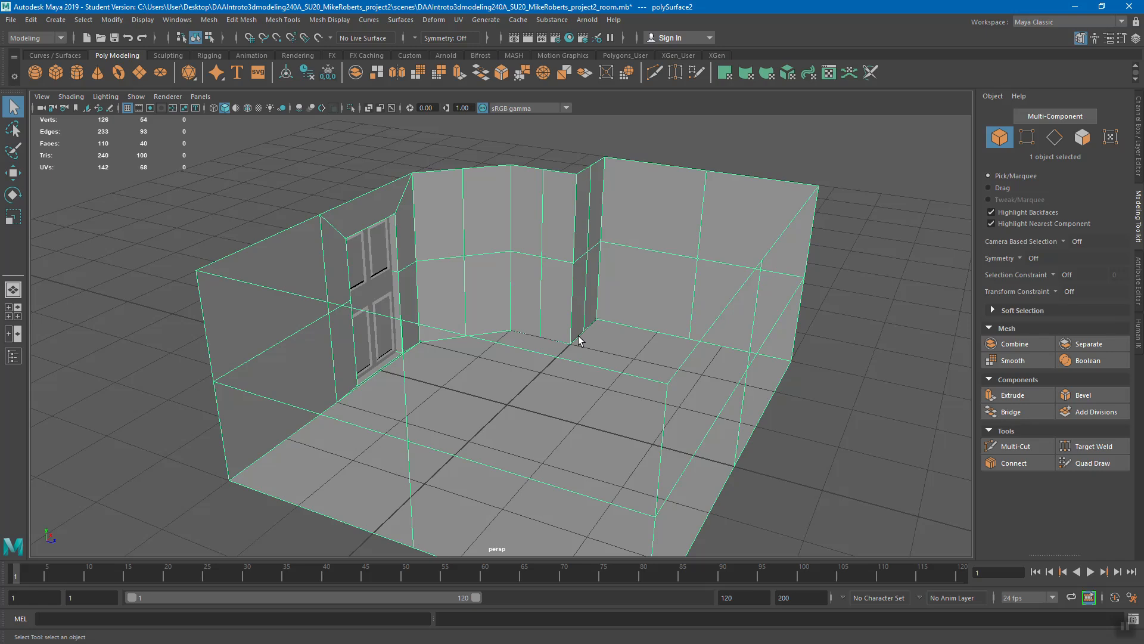
Examine the door mesh up close, including its upper and lower panels and the plain band between them.
{"action": "left_click_drag", "start_coordinate": [560, 377], "coordinate": [472, 340], "text": "alt"}
{"action": "middle_click_drag", "start_coordinate": [473, 339], "coordinate": [526, 373], "text": "alt"}
{"action": "scroll", "coordinate": [528, 373], "scroll_direction": "up", "scroll_amount": 8}
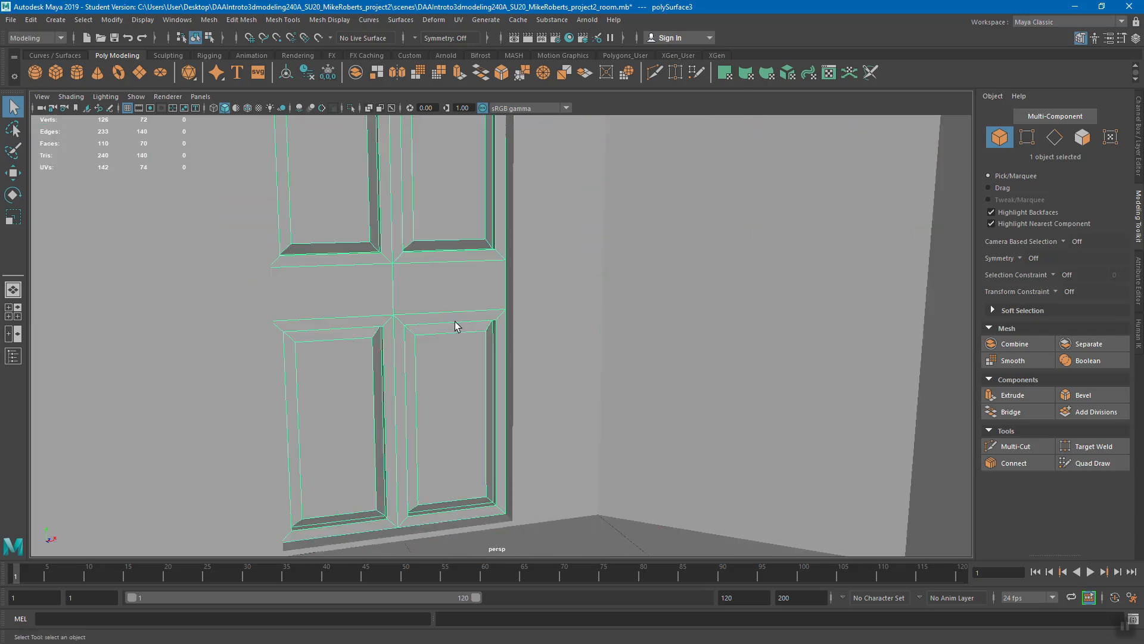
{"action": "middle_click_drag", "start_coordinate": [456, 326], "coordinate": [460, 400], "text": "alt"}
{"action": "left_click", "coordinate": [460, 399]}
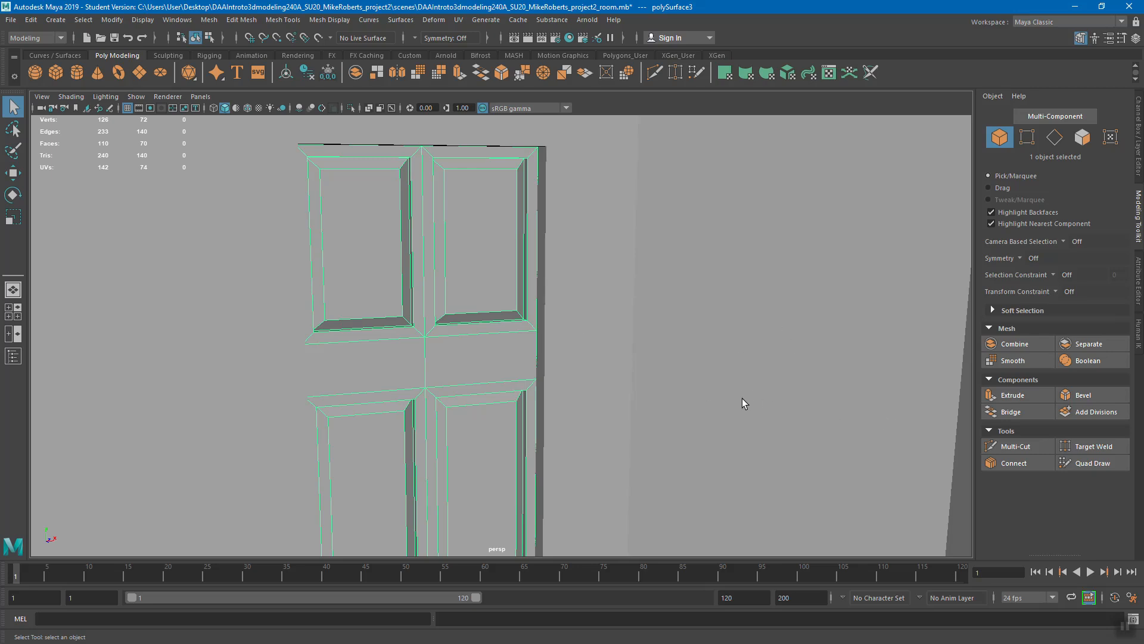
{"action": "left_click_drag", "start_coordinate": [420, 240], "coordinate": [467, 231], "text": "alt"}
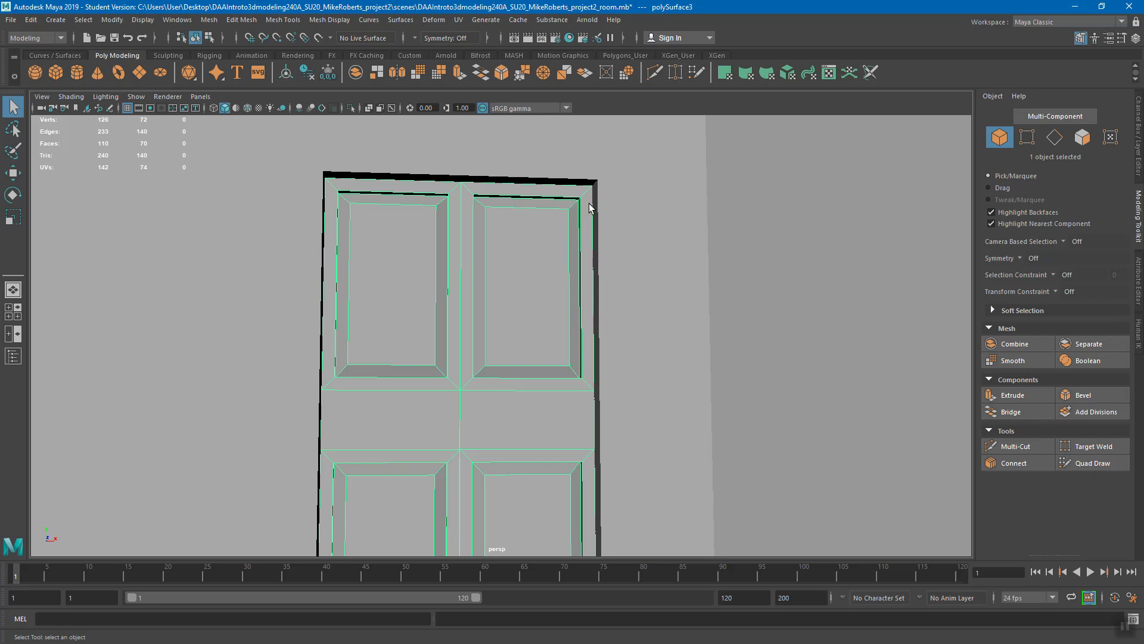
{"action": "left_click_drag", "start_coordinate": [477, 286], "coordinate": [489, 319], "text": "alt"}
{"action": "right_click_drag", "start_coordinate": [489, 319], "coordinate": [332, 324], "text": "alt"}
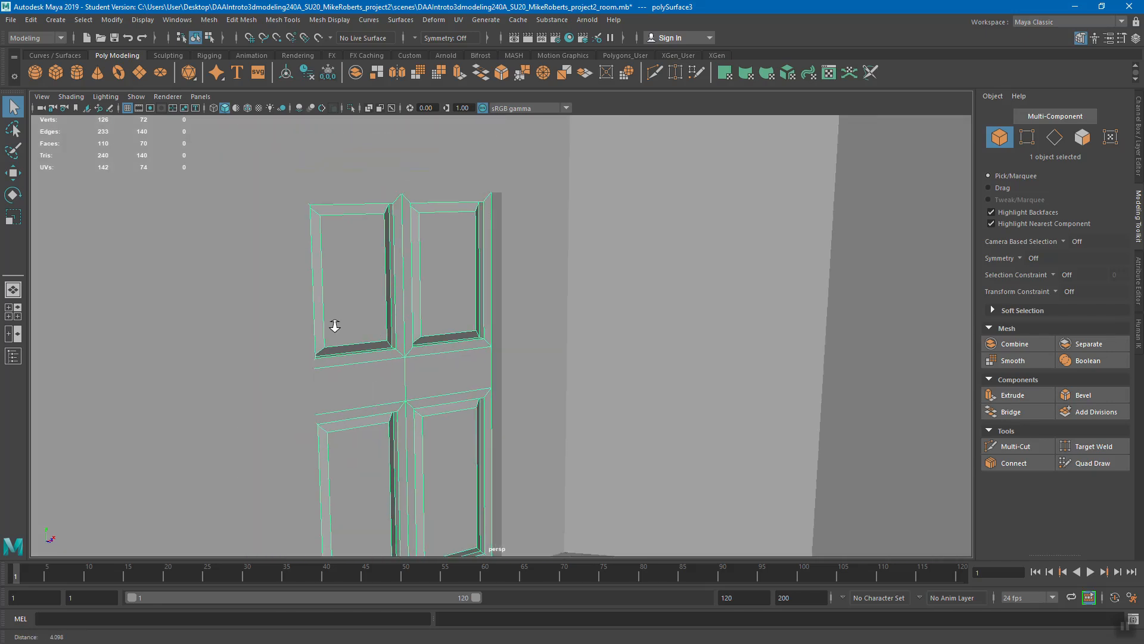
{"action": "left_click_drag", "start_coordinate": [384, 317], "coordinate": [399, 324], "text": "alt"}
{"action": "right_click_drag", "start_coordinate": [399, 324], "coordinate": [387, 306], "text": "alt"}
{"action": "middle_click_drag", "start_coordinate": [387, 307], "coordinate": [391, 293], "text": "alt"}
{"action": "right_click_drag", "start_coordinate": [391, 293], "coordinate": [383, 294], "text": "alt"}
{"action": "left_click_drag", "start_coordinate": [383, 294], "coordinate": [441, 327], "text": "alt"}
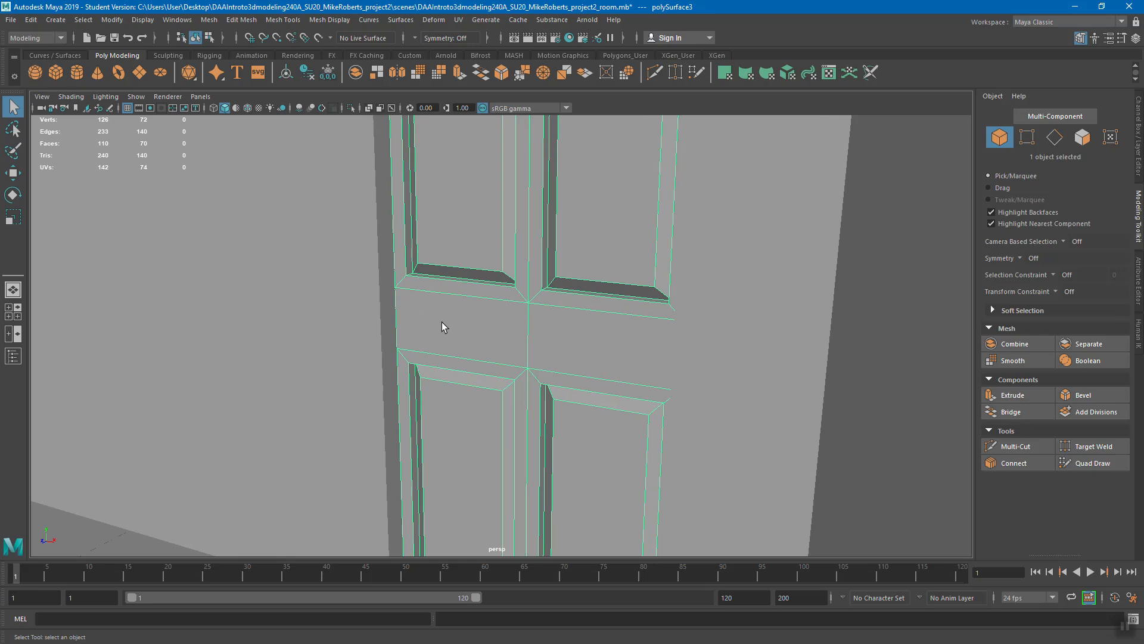
{"action": "left_click", "coordinate": [56, 20]}
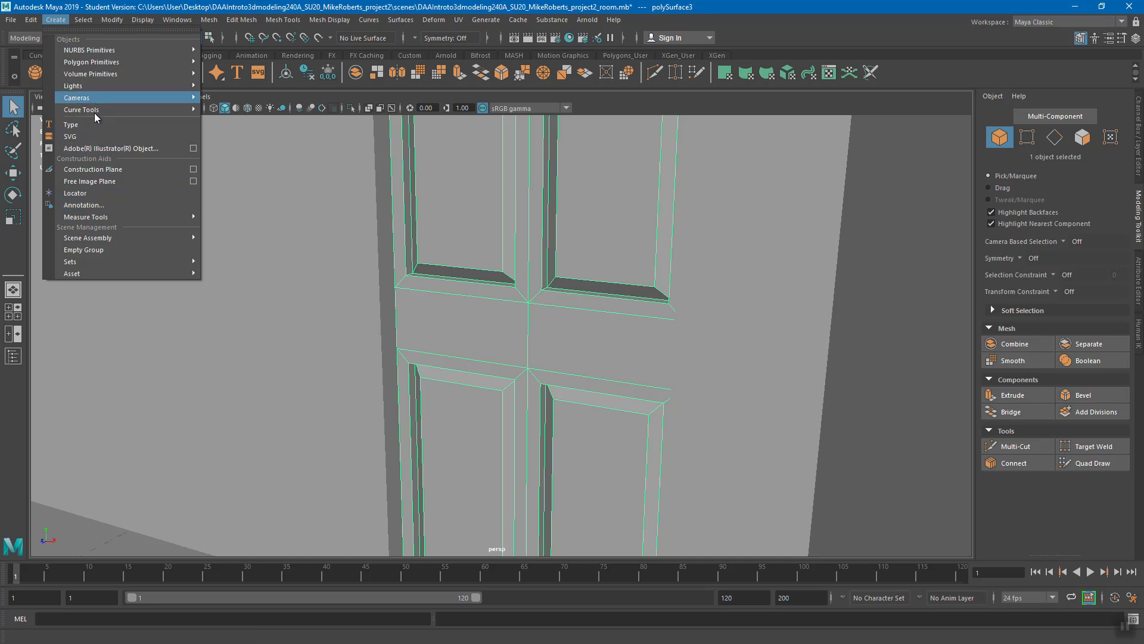
{"action": "mouse_move", "coordinate": [91, 112]}
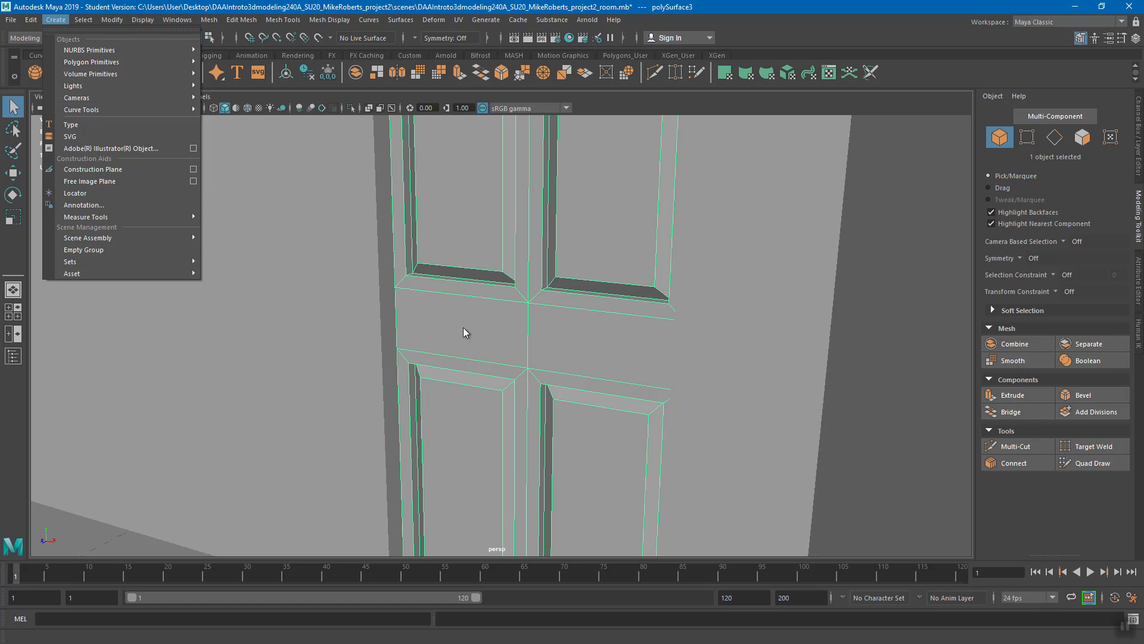
{"action": "left_click", "coordinate": [481, 342]}
{"action": "left_click_drag", "start_coordinate": [481, 342], "coordinate": [446, 290], "text": "alt"}
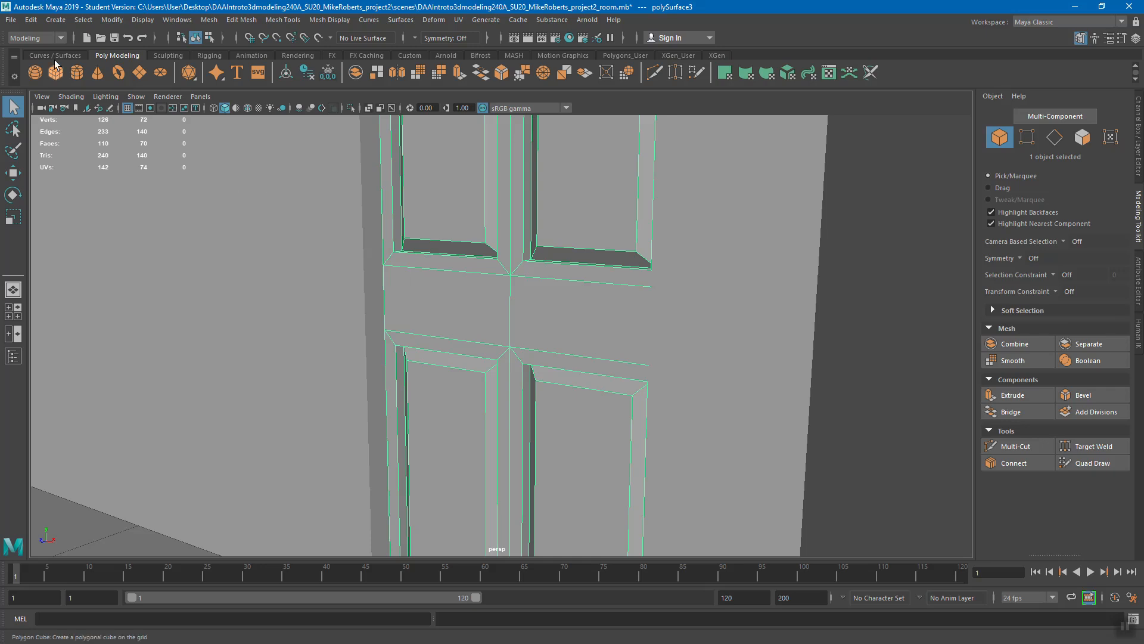
Create a polygon sphere with radius 1, 8 axis divisions and 8 height divisions, oriented along the Z axis.
{"action": "left_click", "coordinate": [55, 20]}
{"action": "mouse_move", "coordinate": [102, 62]}
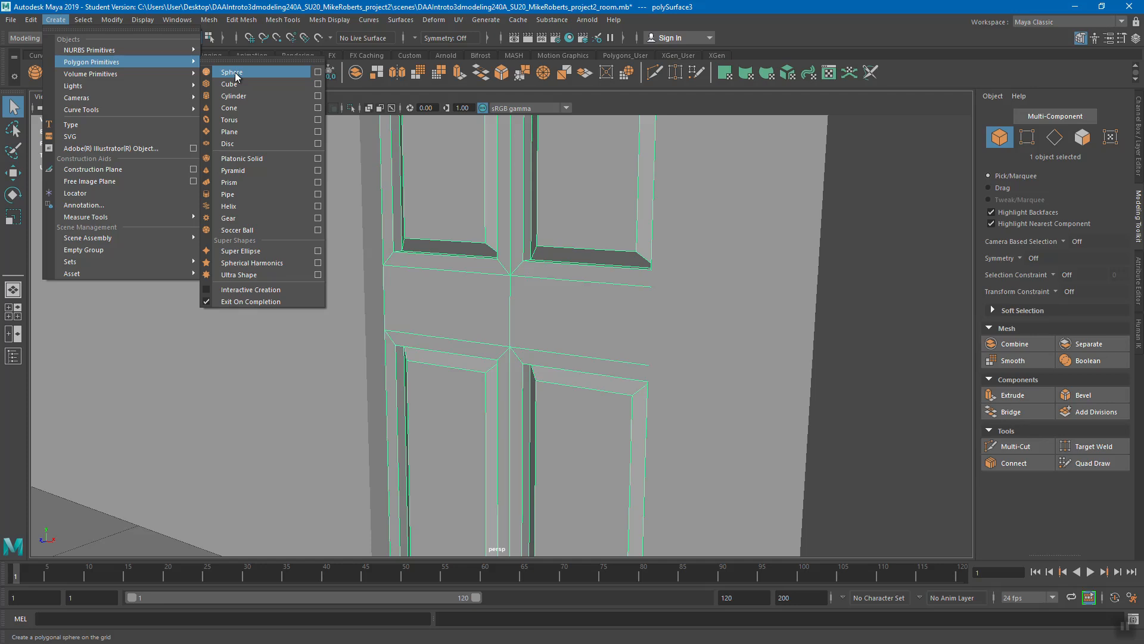
{"action": "left_click", "coordinate": [319, 72]}
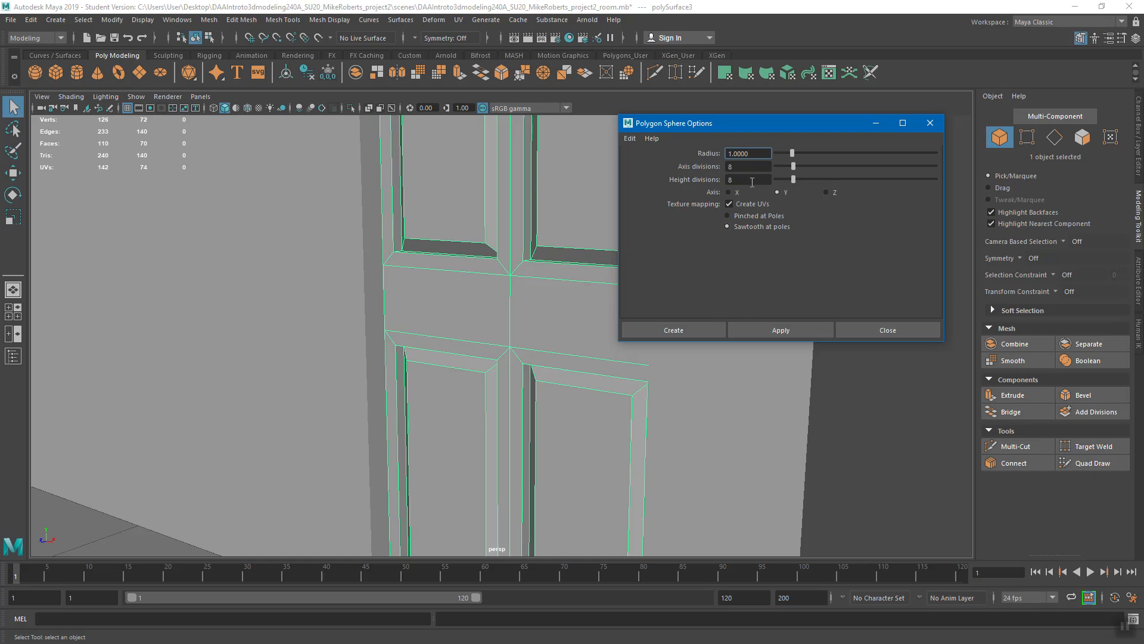
{"action": "left_click_drag", "start_coordinate": [475, 350], "coordinate": [432, 353], "text": "alt"}
{"action": "left_click_drag", "start_coordinate": [499, 277], "coordinate": [419, 291], "text": "alt"}
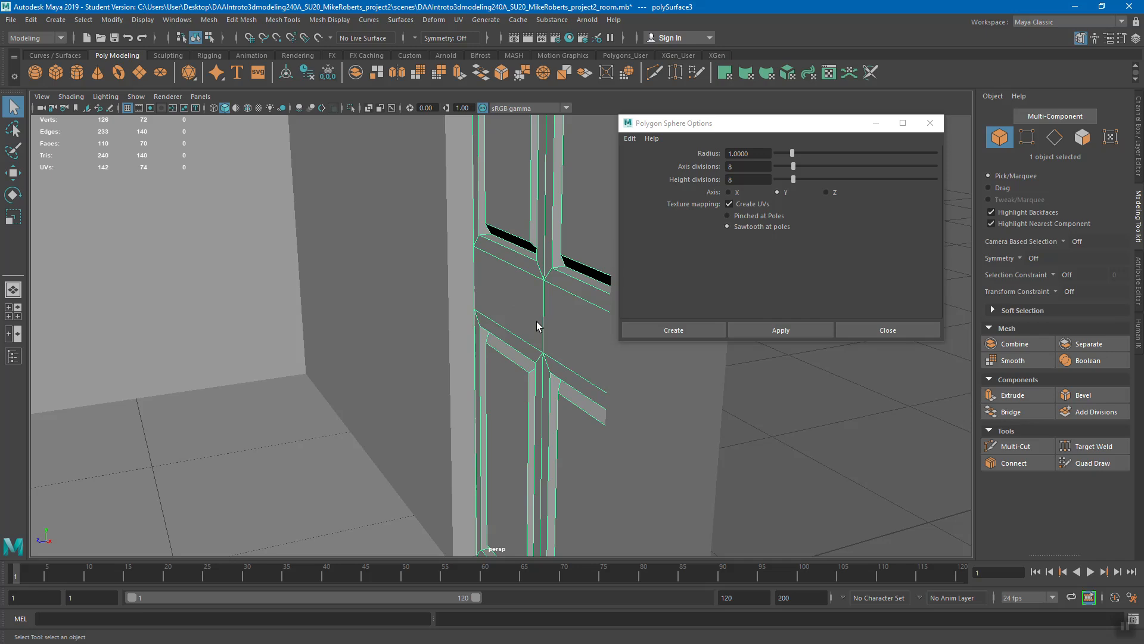
{"action": "left_click", "coordinate": [827, 192]}
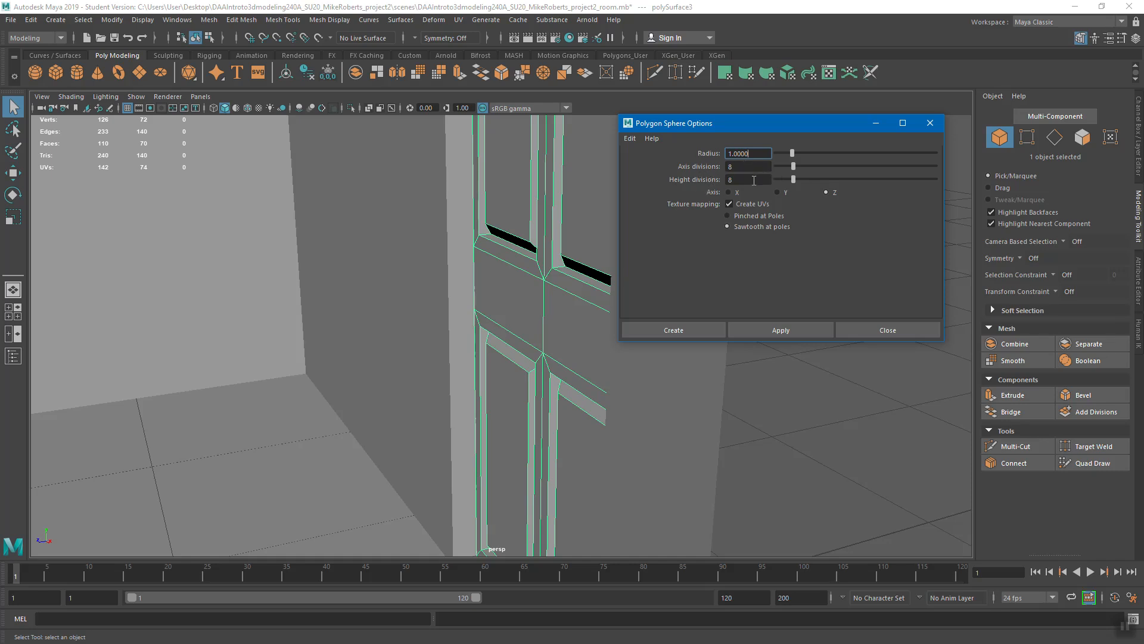
{"action": "left_click", "coordinate": [682, 329]}
{"action": "scroll", "coordinate": [529, 379], "scroll_direction": "down", "scroll_amount": 2}
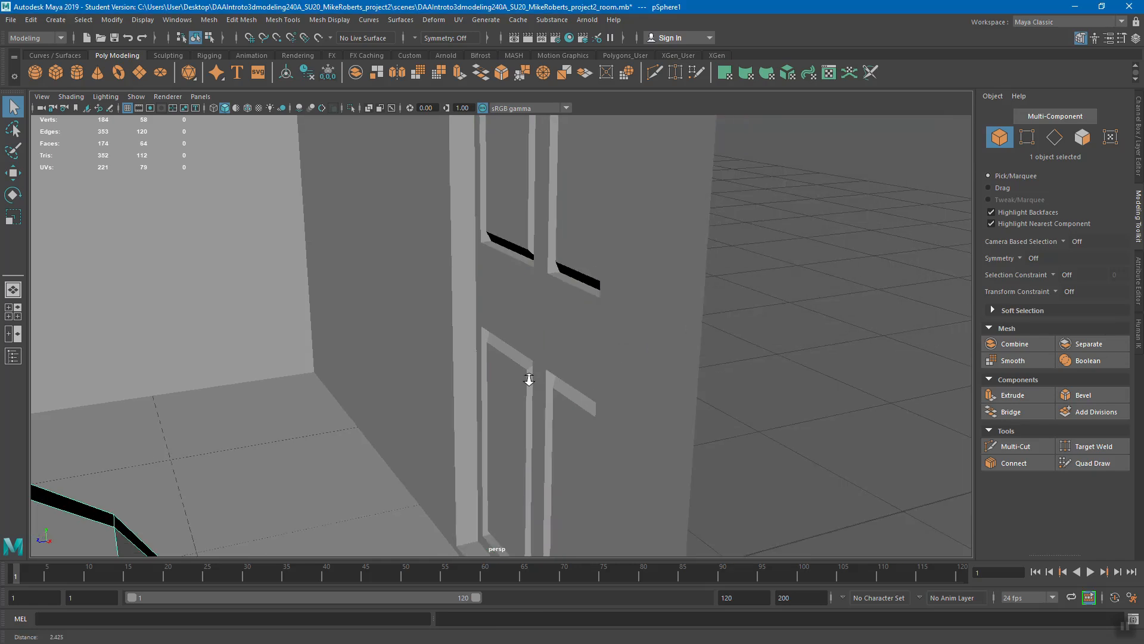
{"action": "scroll", "coordinate": [529, 379], "scroll_direction": "down", "scroll_amount": 3}
{"action": "left_click_drag", "start_coordinate": [356, 412], "coordinate": [310, 356], "text": "alt"}
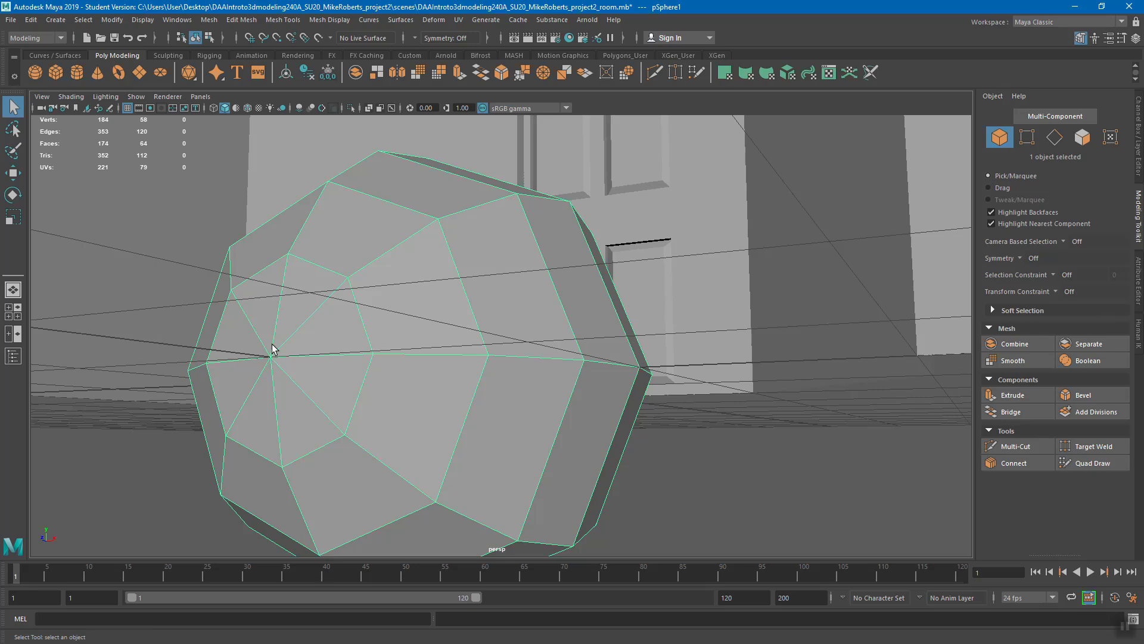
Scale the new sphere down uniformly to about 0.24 of its original size.
{"action": "left_click_drag", "start_coordinate": [399, 356], "coordinate": [509, 404], "text": "alt"}
{"action": "key", "text": "r"}
{"action": "left_click_drag", "start_coordinate": [390, 409], "coordinate": [261, 409]}
{"action": "left_click_drag", "start_coordinate": [355, 397], "coordinate": [431, 407], "text": "alt"}
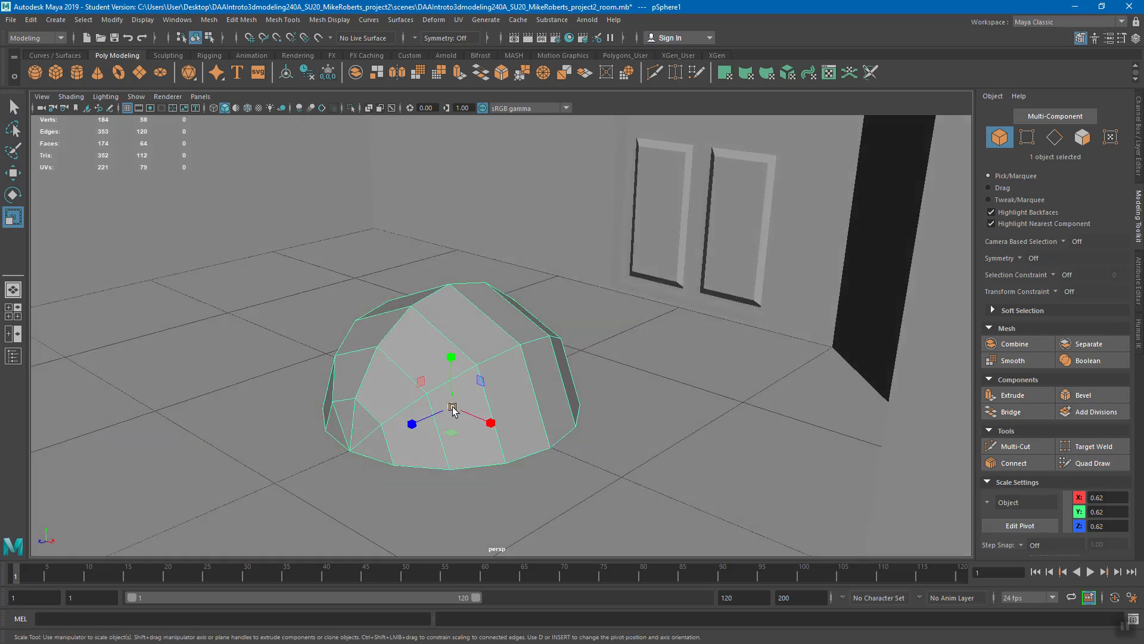
{"action": "left_click_drag", "start_coordinate": [451, 358], "coordinate": [577, 381]}
{"action": "key", "text": "ctrl+z"}
{"action": "middle_click_drag", "start_coordinate": [577, 381], "coordinate": [567, 378]}
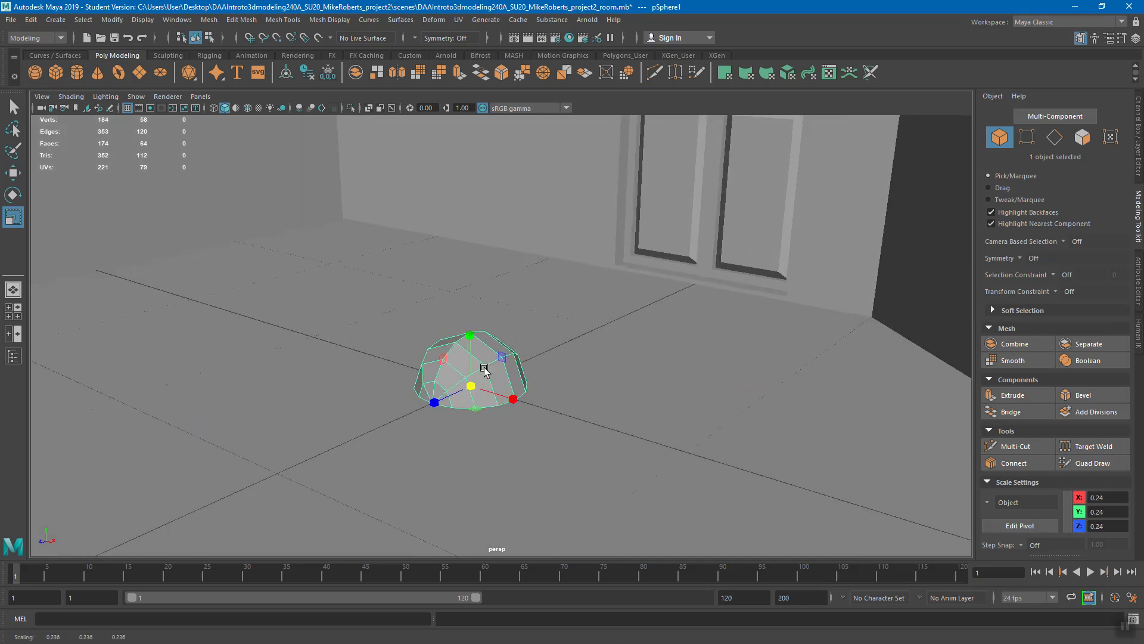
{"action": "left_click", "coordinate": [515, 399]}
{"action": "middle_click_drag", "start_coordinate": [649, 345], "coordinate": [583, 387]}
{"action": "key", "text": "ctrl+z"}
{"action": "left_click", "coordinate": [480, 392]}
{"action": "left_click_drag", "start_coordinate": [582, 387], "coordinate": [577, 381], "text": "alt"}
{"action": "right_click_drag", "start_coordinate": [577, 380], "coordinate": [592, 400], "text": "alt"}
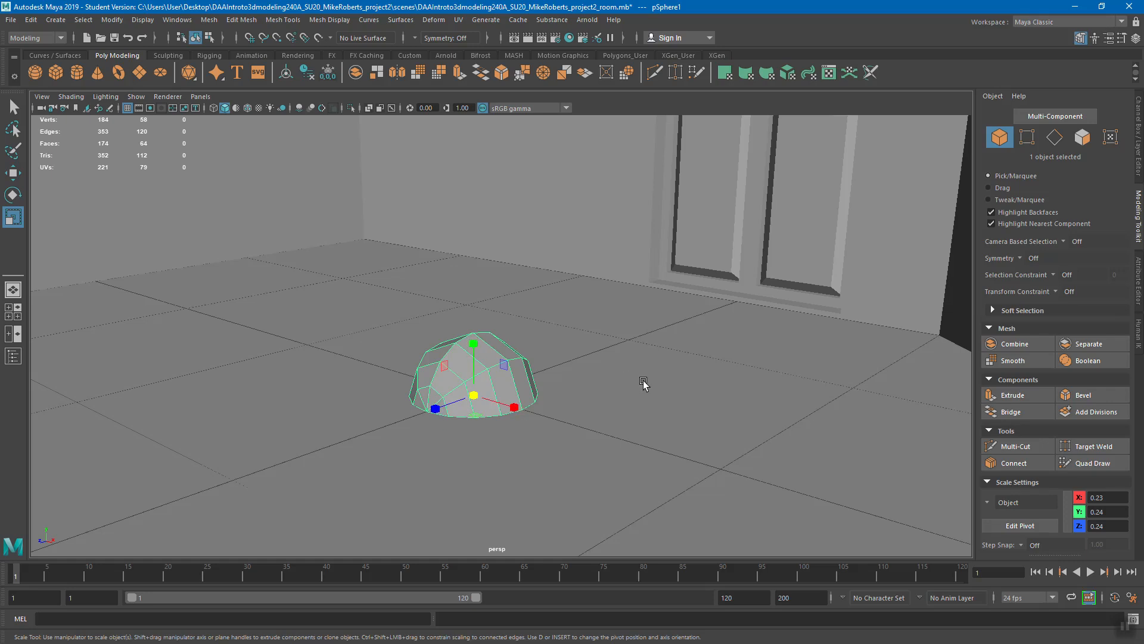
Move the sphere straight up off the floor to a Y position of about 65.21.
{"action": "key", "text": "w"}
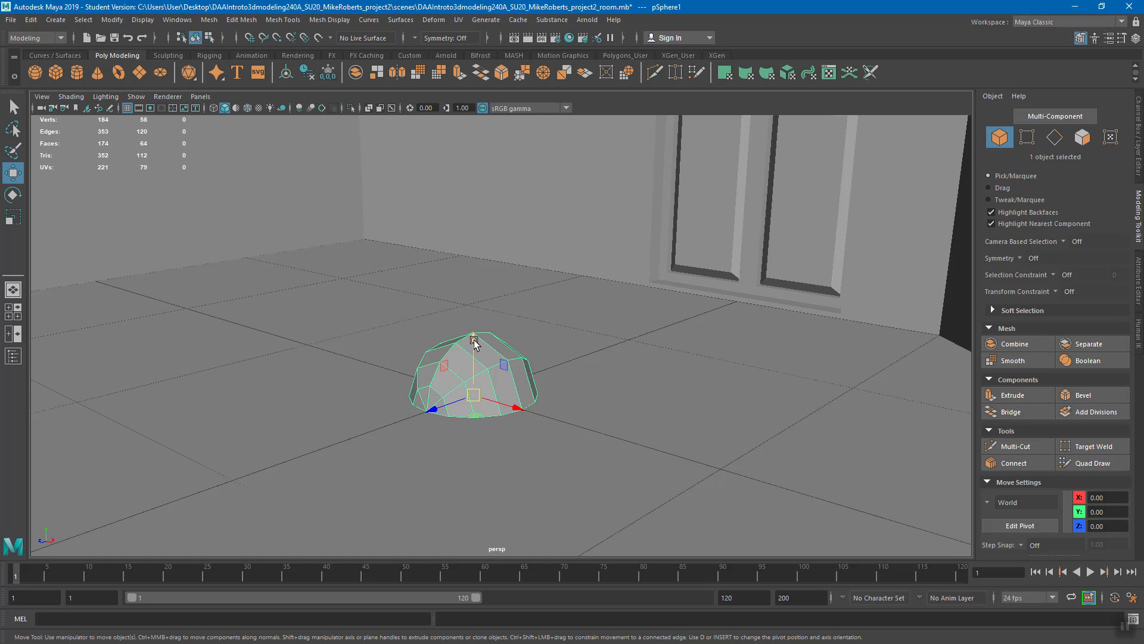
{"action": "left_click_drag", "start_coordinate": [477, 337], "coordinate": [505, 169]}
{"action": "left_click_drag", "start_coordinate": [621, 248], "coordinate": [600, 350], "text": "alt"}
{"action": "right_click_drag", "start_coordinate": [600, 349], "coordinate": [552, 287], "text": "alt"}
{"action": "middle_click_drag", "start_coordinate": [552, 286], "coordinate": [641, 340], "text": "alt"}
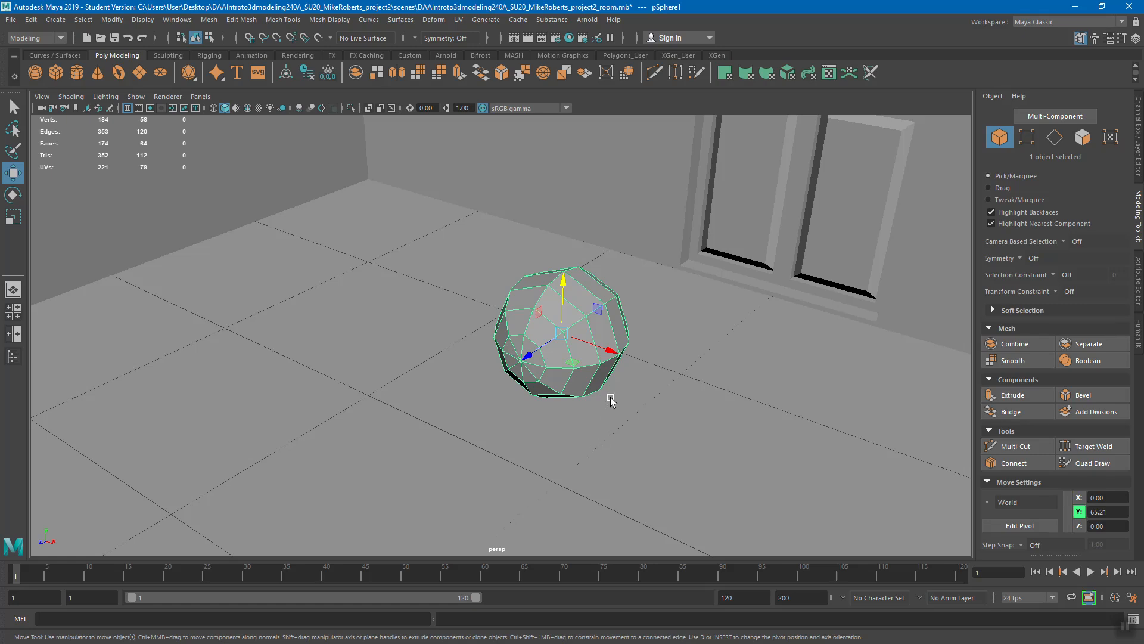
Examine the raised sphere's faces and its size relative to the door from several angles and distances.
{"action": "left_click_drag", "start_coordinate": [614, 409], "coordinate": [523, 411], "text": "alt"}
{"action": "right_click_drag", "start_coordinate": [492, 391], "coordinate": [645, 408], "text": "alt"}
{"action": "scroll", "coordinate": [647, 406], "scroll_direction": "down", "scroll_amount": 4}
{"action": "scroll", "coordinate": [648, 407], "scroll_direction": "up", "scroll_amount": 4}
{"action": "scroll", "coordinate": [648, 406], "scroll_direction": "down", "scroll_amount": 4}
{"action": "scroll", "coordinate": [648, 407], "scroll_direction": "up", "scroll_amount": 4}
{"action": "scroll", "coordinate": [647, 406], "scroll_direction": "down", "scroll_amount": 5}
{"action": "scroll", "coordinate": [648, 407], "scroll_direction": "up", "scroll_amount": 2}
{"action": "scroll", "coordinate": [648, 407], "scroll_direction": "down", "scroll_amount": 3}
{"action": "scroll", "coordinate": [647, 406], "scroll_direction": "up", "scroll_amount": 3}
{"action": "scroll", "coordinate": [647, 407], "scroll_direction": "down", "scroll_amount": 6}
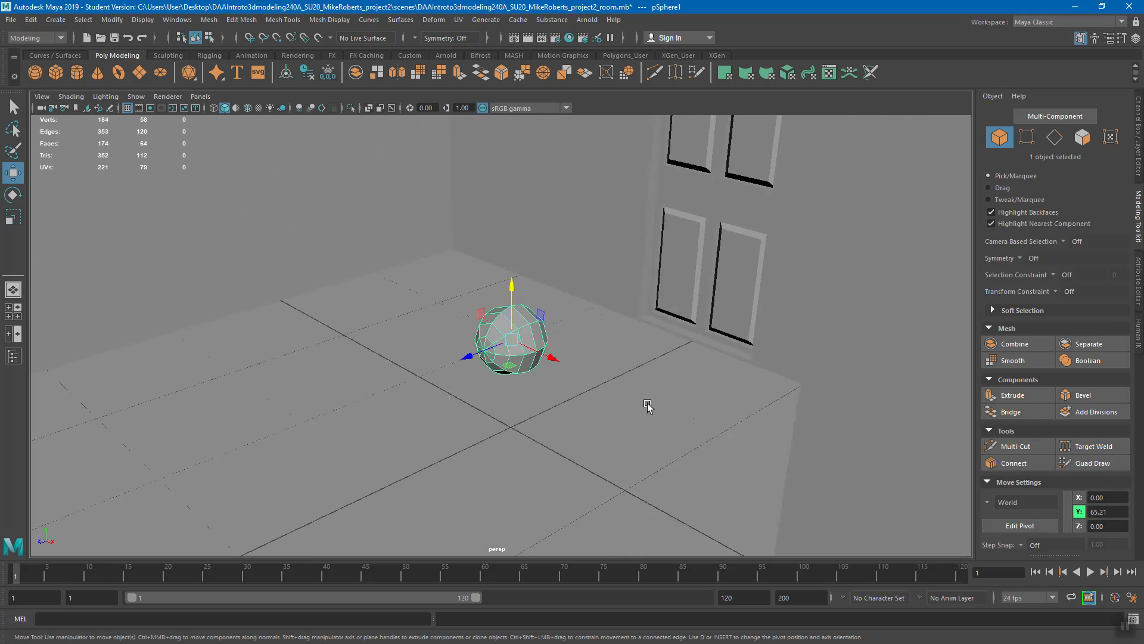
{"action": "scroll", "coordinate": [648, 403], "scroll_direction": "up", "scroll_amount": 4}
{"action": "right_click_drag", "start_coordinate": [649, 401], "coordinate": [560, 415], "text": "alt"}
{"action": "left_click_drag", "start_coordinate": [560, 415], "coordinate": [596, 399], "text": "alt"}
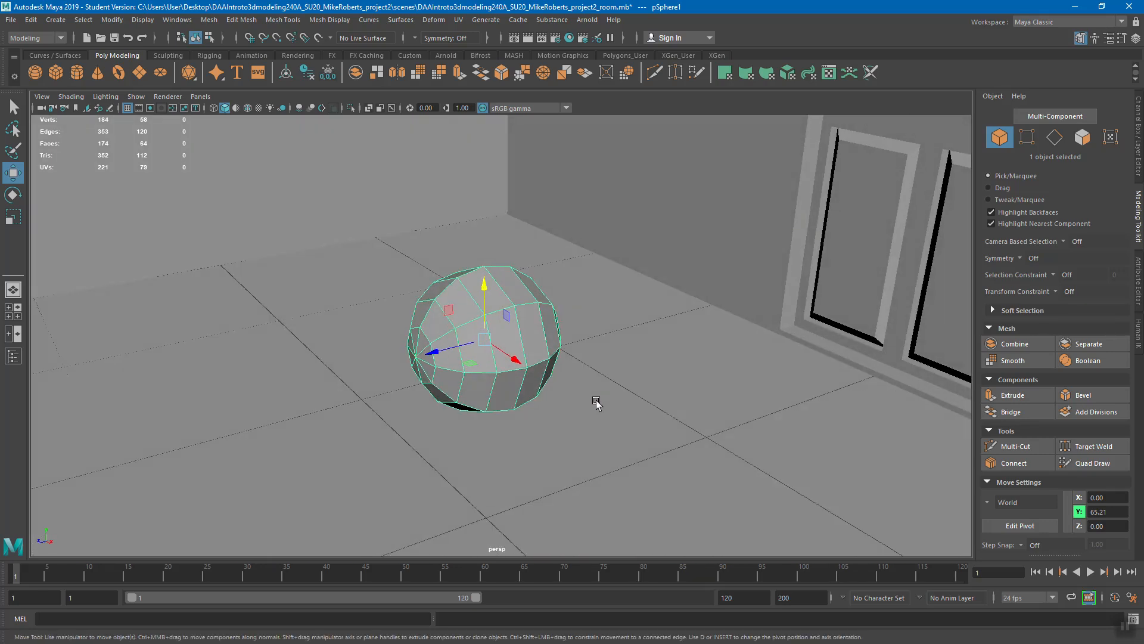
{"action": "scroll", "coordinate": [596, 400], "scroll_direction": "up", "scroll_amount": 2}
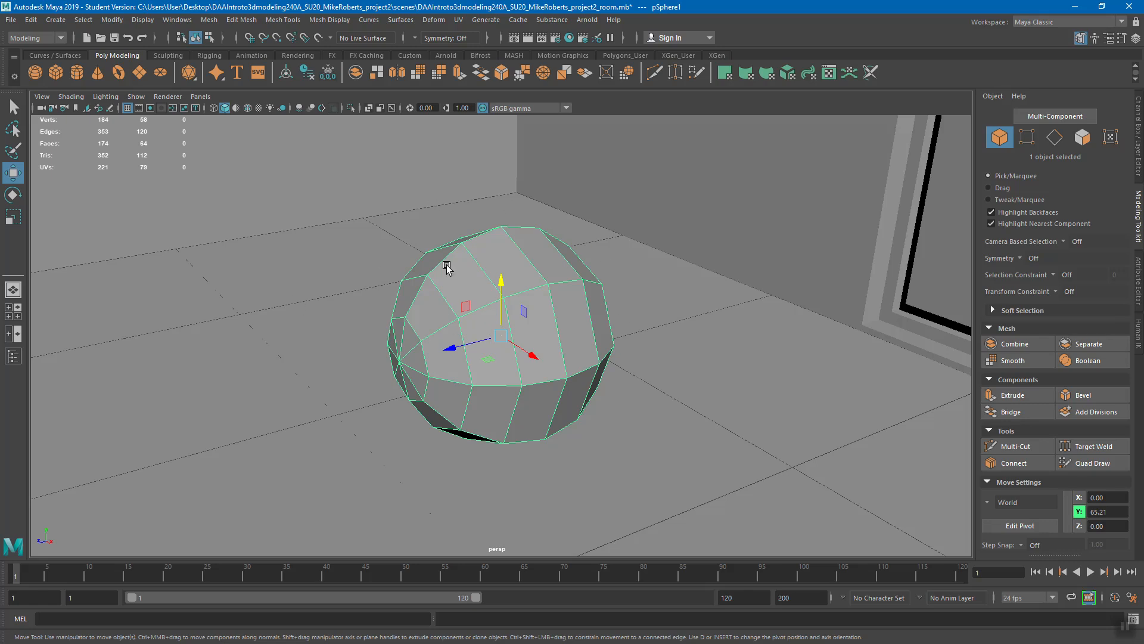
{"action": "left_click_drag", "start_coordinate": [471, 302], "coordinate": [513, 312], "text": "alt"}
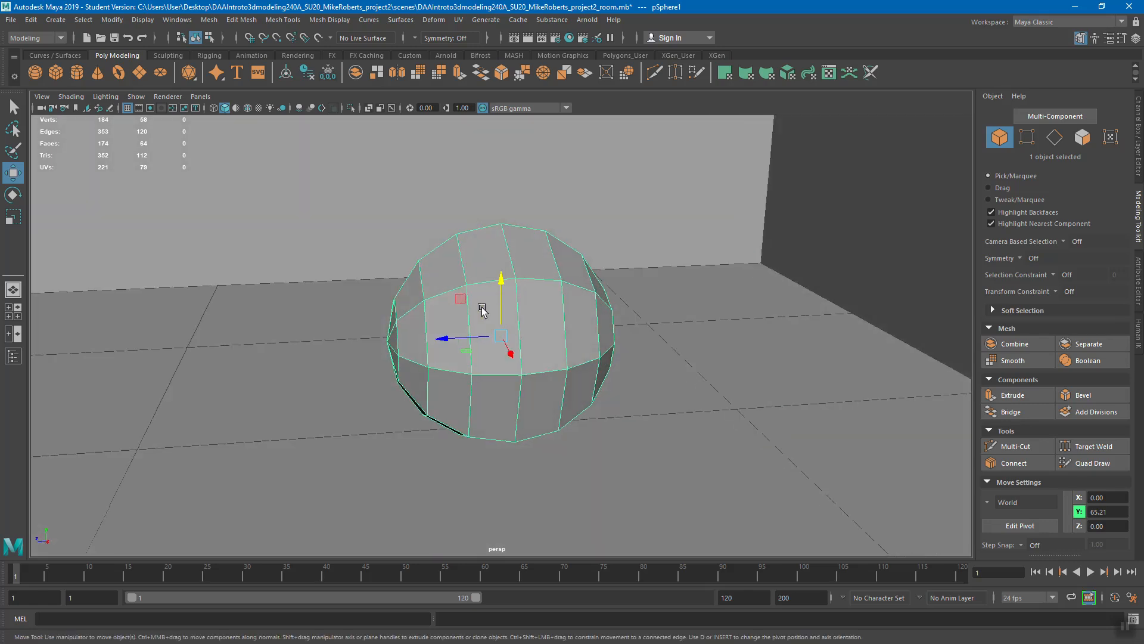
Move the sphere toward the door, to about X 0, Y 77.47, Z -123.44.
{"action": "left_click_drag", "start_coordinate": [426, 316], "coordinate": [426, 298], "text": "alt"}
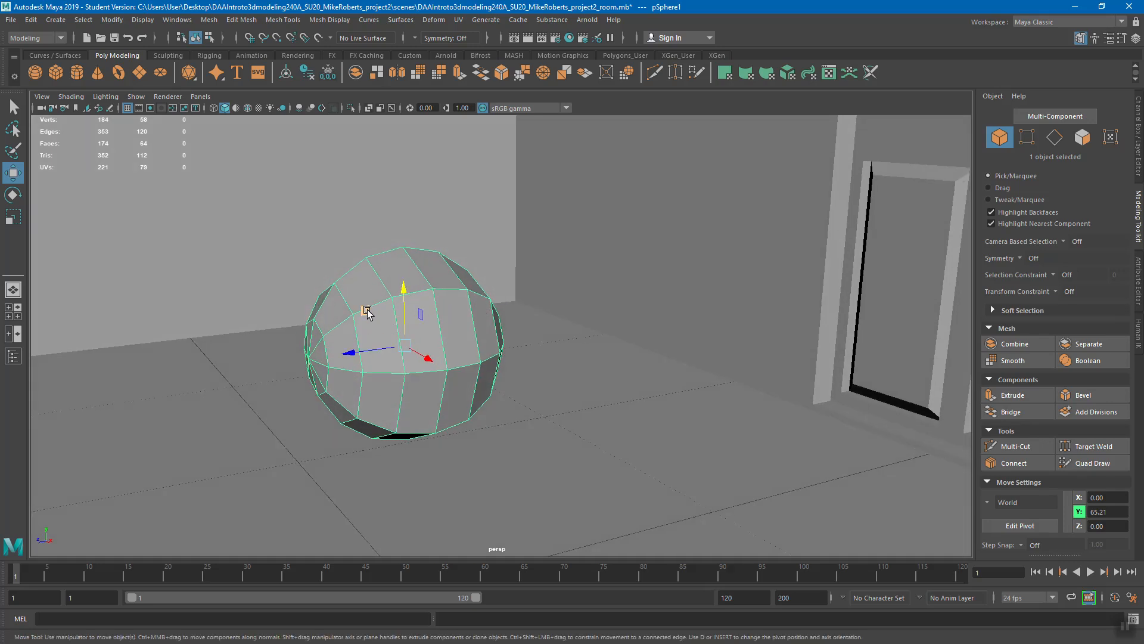
{"action": "left_click_drag", "start_coordinate": [365, 310], "coordinate": [620, 275]}
{"action": "middle_click_drag", "start_coordinate": [619, 275], "coordinate": [497, 319], "text": "alt"}
{"action": "left_click_drag", "start_coordinate": [495, 312], "coordinate": [656, 268]}
{"action": "middle_click_drag", "start_coordinate": [665, 270], "coordinate": [508, 287], "text": "alt"}
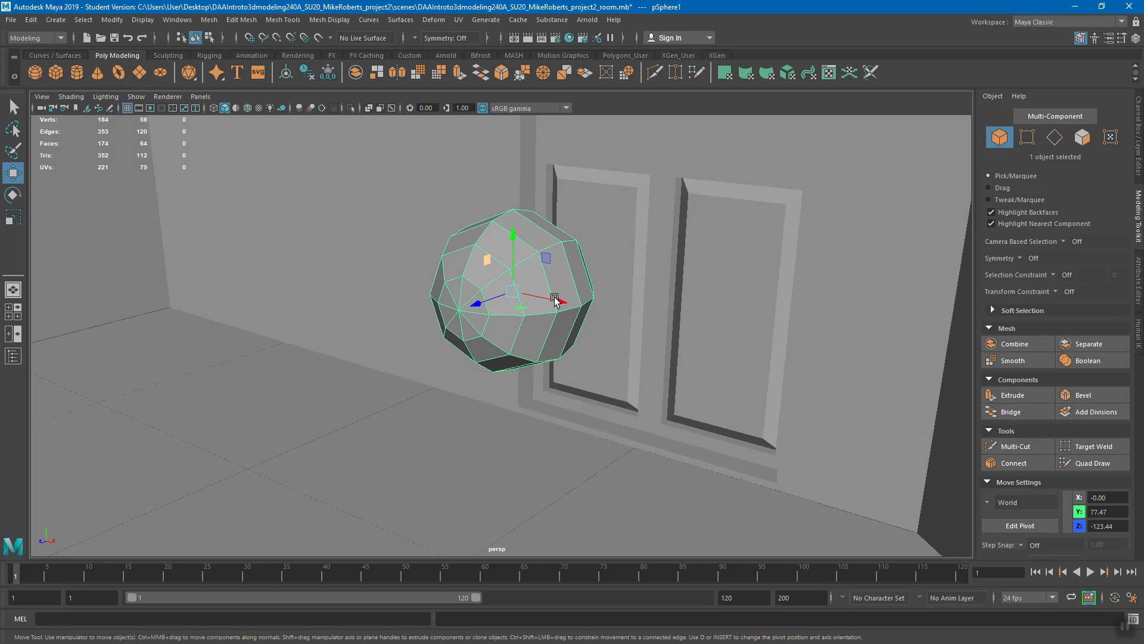
{"action": "left_click_drag", "start_coordinate": [512, 291], "coordinate": [460, 320]}
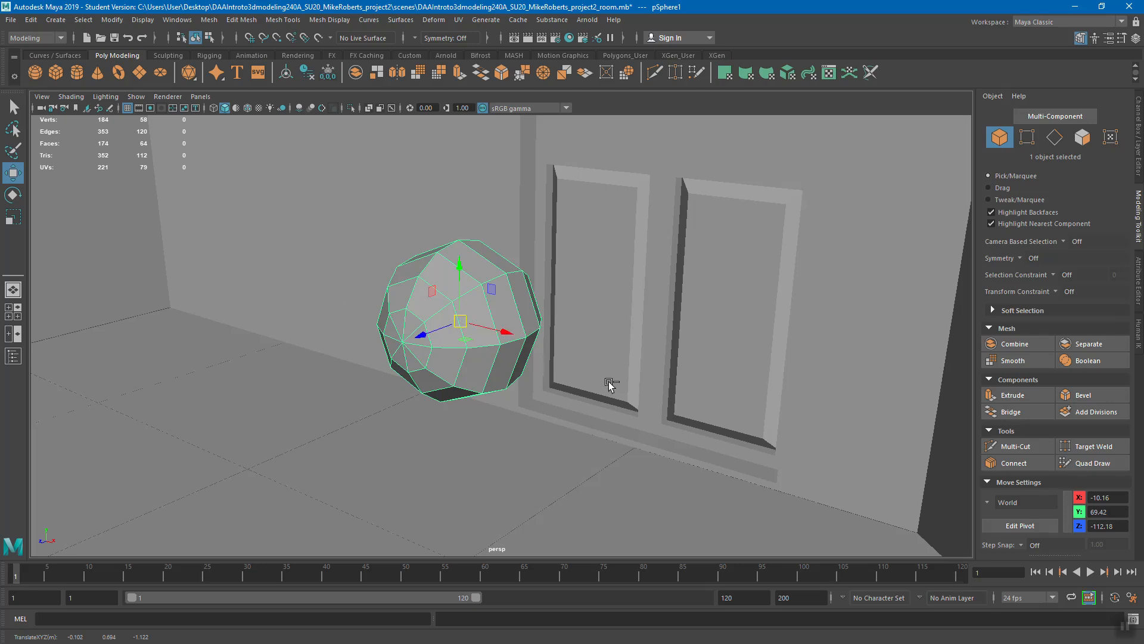
{"action": "key", "text": "ctrl+z"}
{"action": "key", "text": "e"}
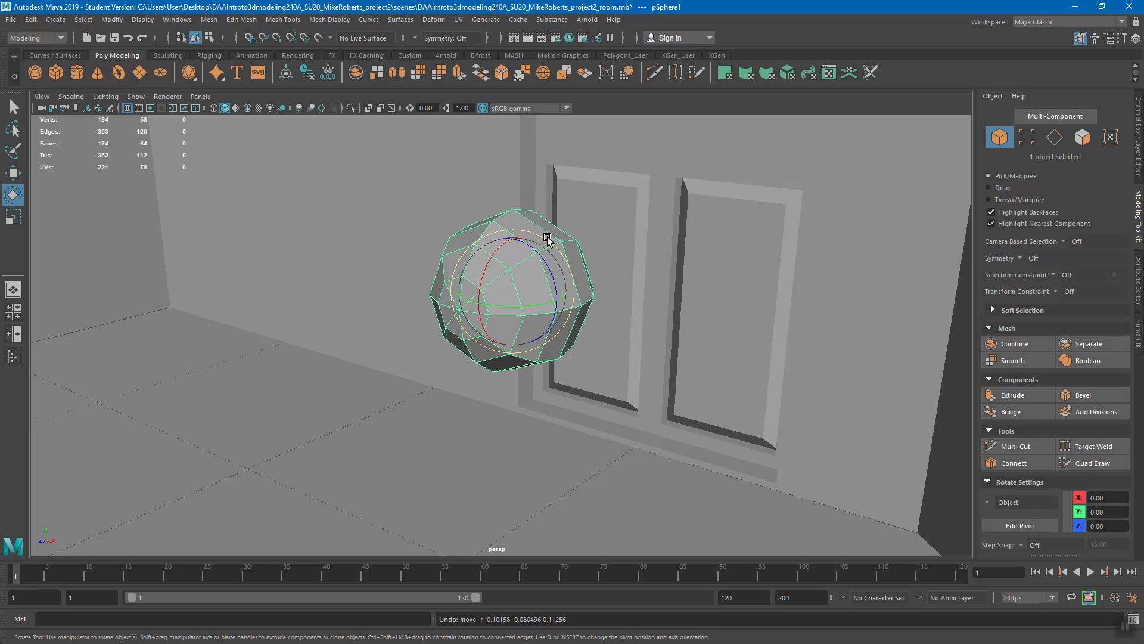
Scale the sphere down uniformly to a scale of about 0.05.
{"action": "left_click_drag", "start_coordinate": [548, 245], "coordinate": [606, 317]}
{"action": "key", "text": "r"}
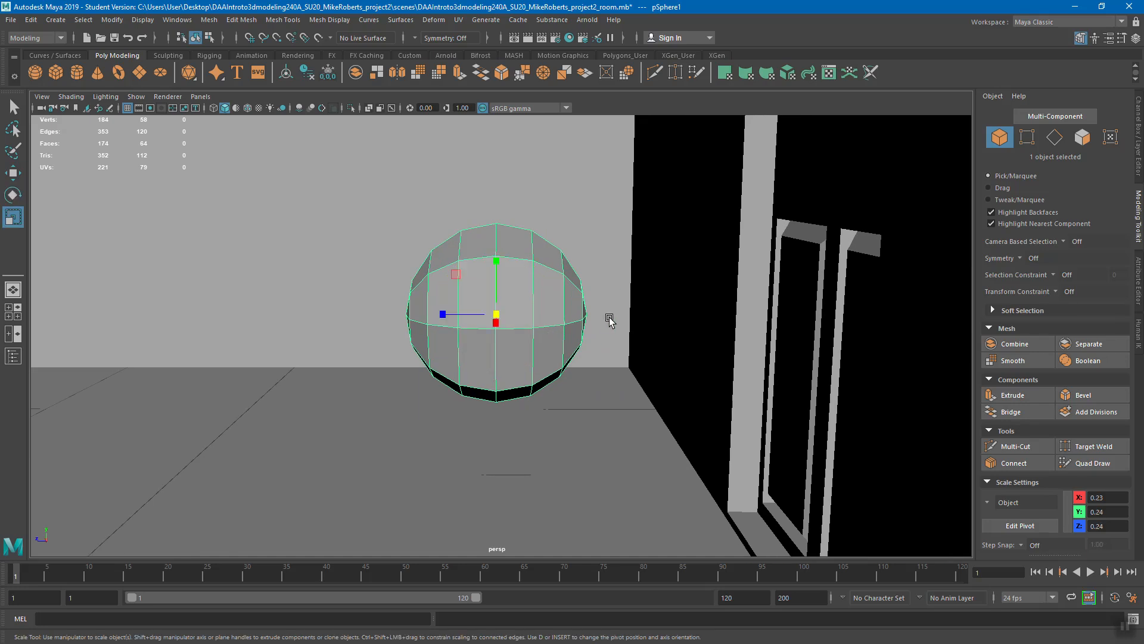
{"action": "left_click_drag", "start_coordinate": [547, 355], "coordinate": [301, 314], "text": "alt"}
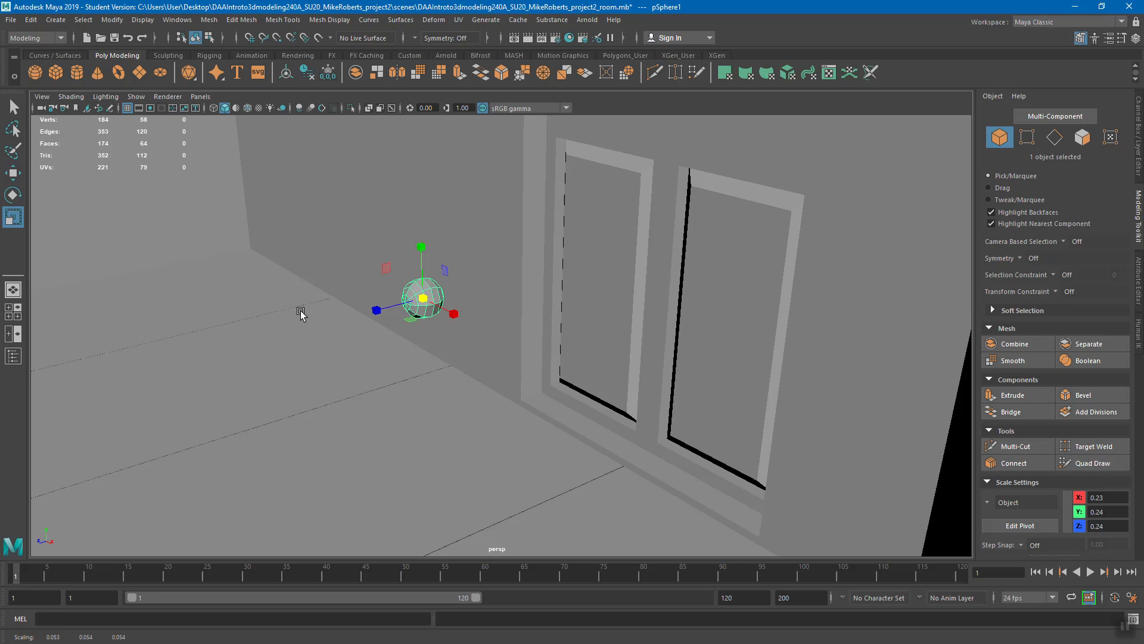
Move the small sphere up beside the door's edge, to about X -29.19, Y 117.47, Z -191.25.
{"action": "left_click_drag", "start_coordinate": [416, 324], "coordinate": [599, 198], "text": "alt"}
{"action": "key", "text": "w"}
{"action": "left_click", "coordinate": [335, 213]}
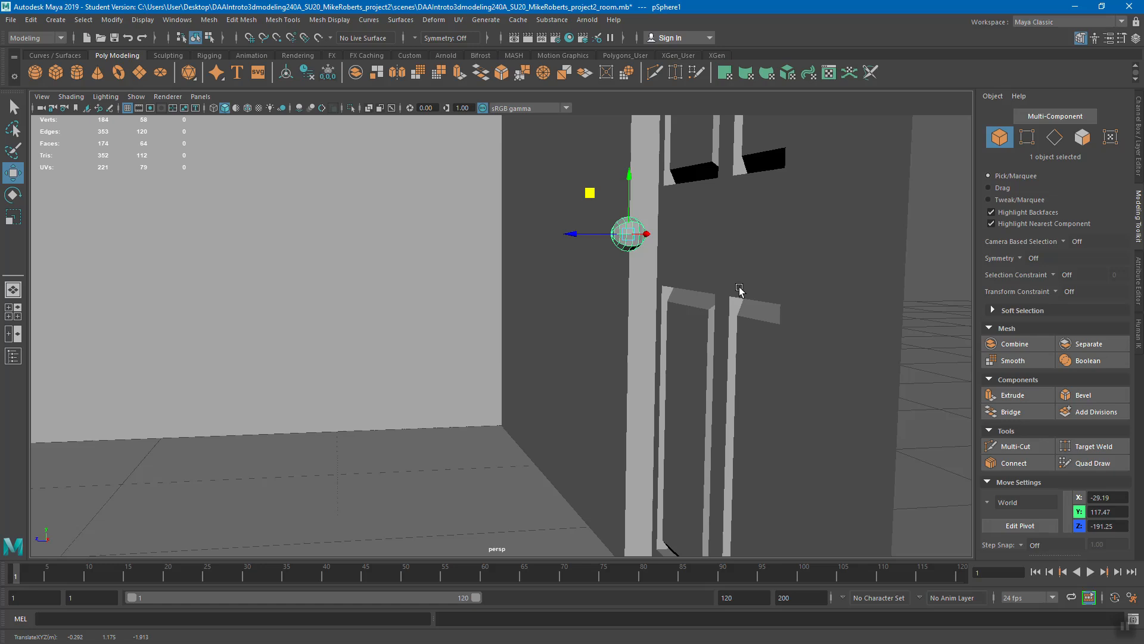
Frame the selected sphere up close and examine its faceted surface and its end facing the door from several angles.
{"action": "key", "text": "f"}
{"action": "left_click_drag", "start_coordinate": [620, 330], "coordinate": [650, 354], "text": "alt"}
{"action": "mouse_move", "coordinate": [634, 312]}
{"action": "left_mouse_down", "text": "alt"}
{"action": "mouse_move", "coordinate": [531, 325]}
{"action": "mouse_move", "coordinate": [612, 311]}
{"action": "left_mouse_up", "text": "alt"}
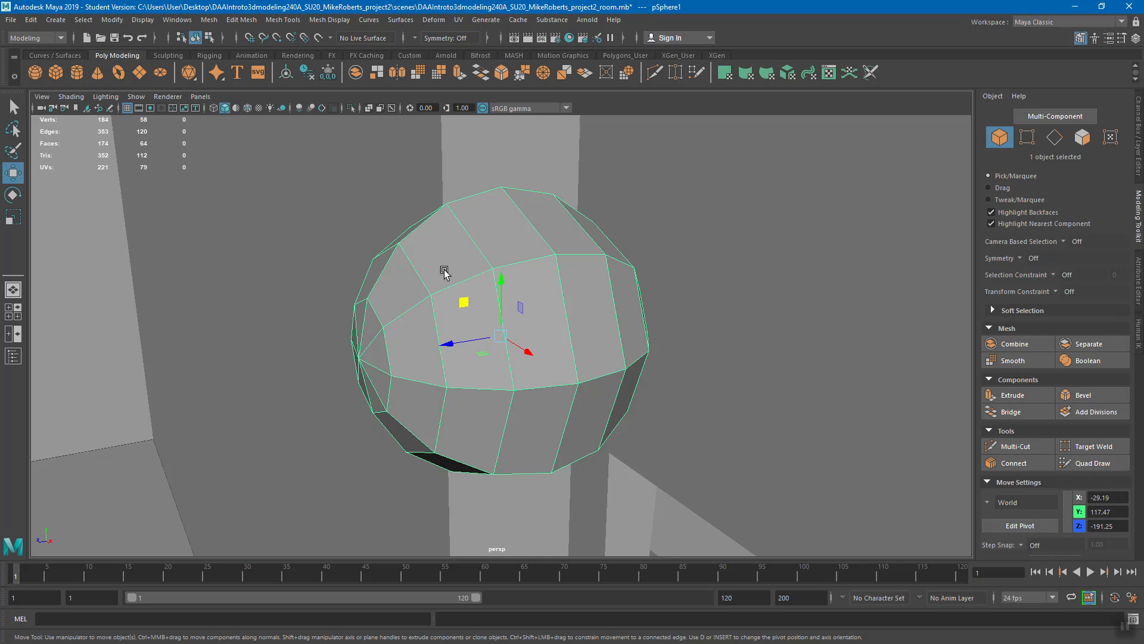
{"action": "left_click_drag", "start_coordinate": [577, 314], "coordinate": [642, 310], "text": "alt"}
{"action": "left_click_drag", "start_coordinate": [472, 333], "coordinate": [557, 329], "text": "alt"}
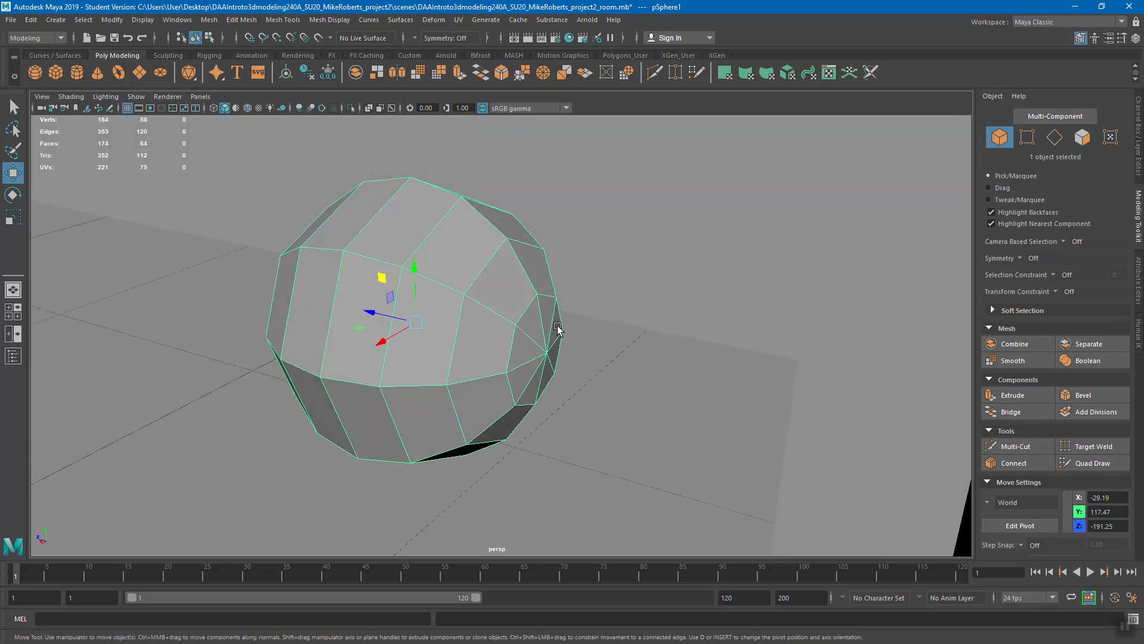
{"action": "left_click", "coordinate": [41, 96]}
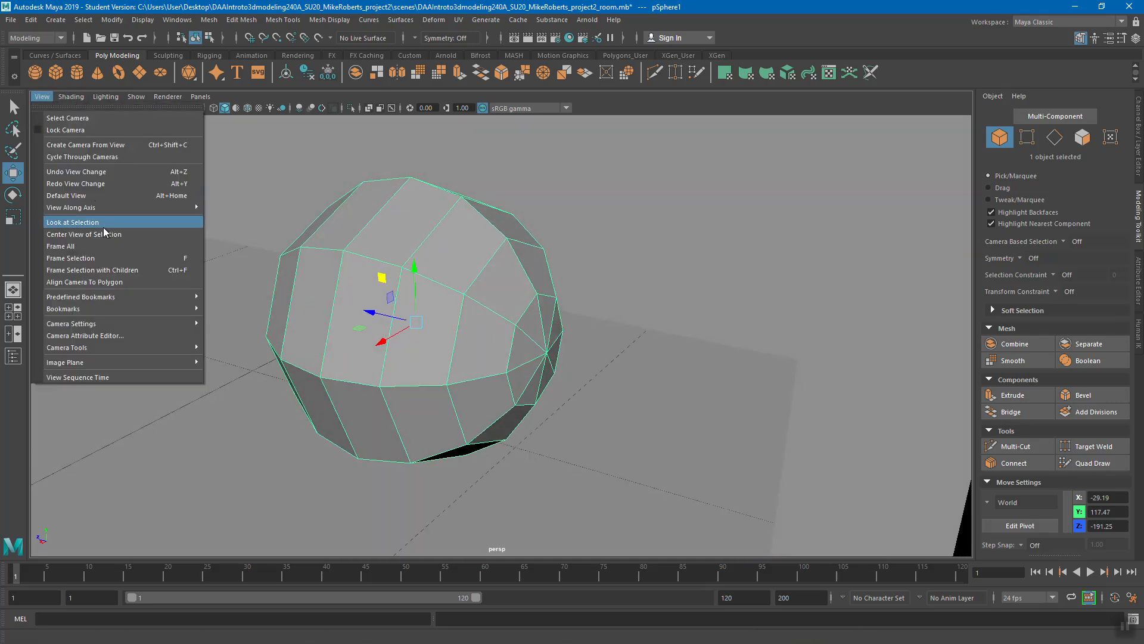
{"action": "left_click", "coordinate": [100, 257]}
{"action": "left_click_drag", "start_coordinate": [559, 308], "coordinate": [556, 303], "text": "alt"}
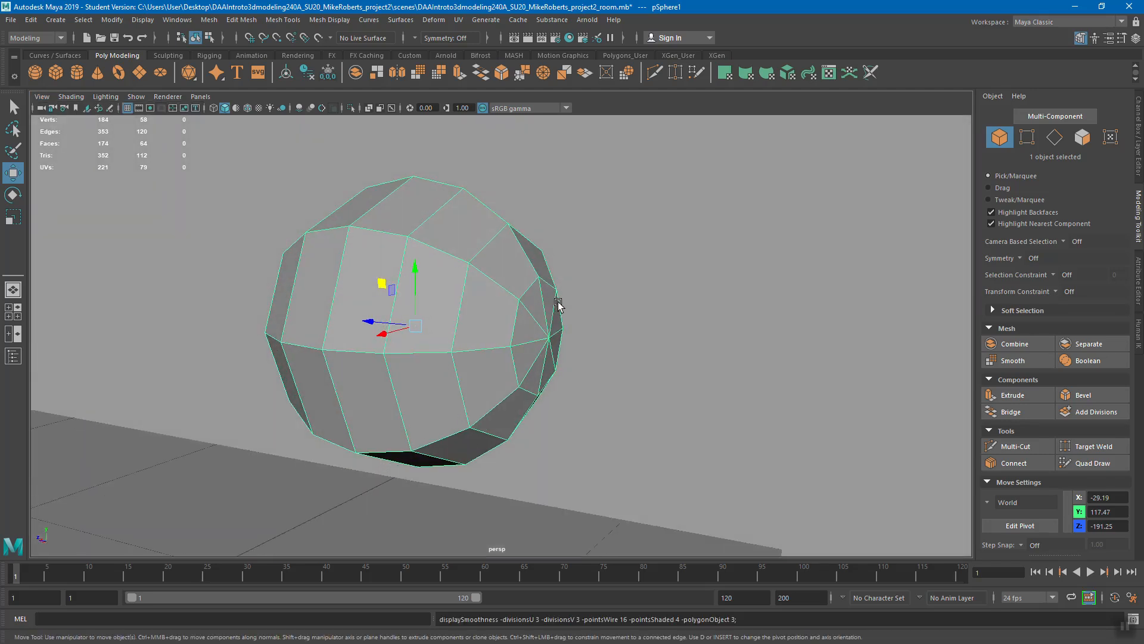
Turn on smooth mesh preview for the sphere, comparing it with the unsmoothed faceted display.
{"action": "key", "text": "3"}
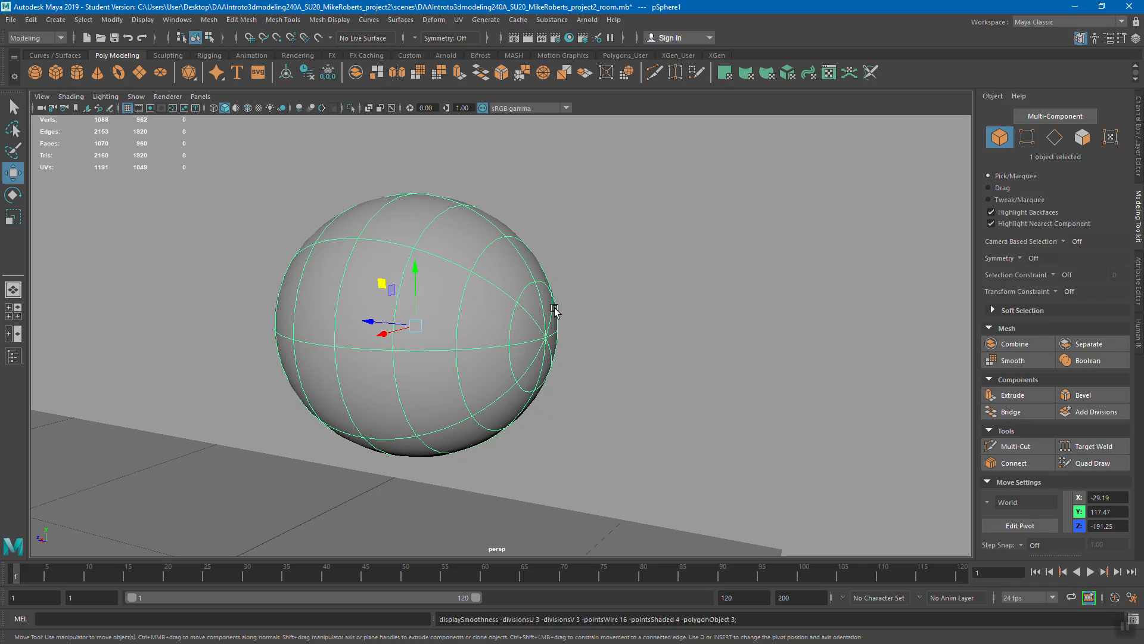
{"action": "key", "text": "1"}
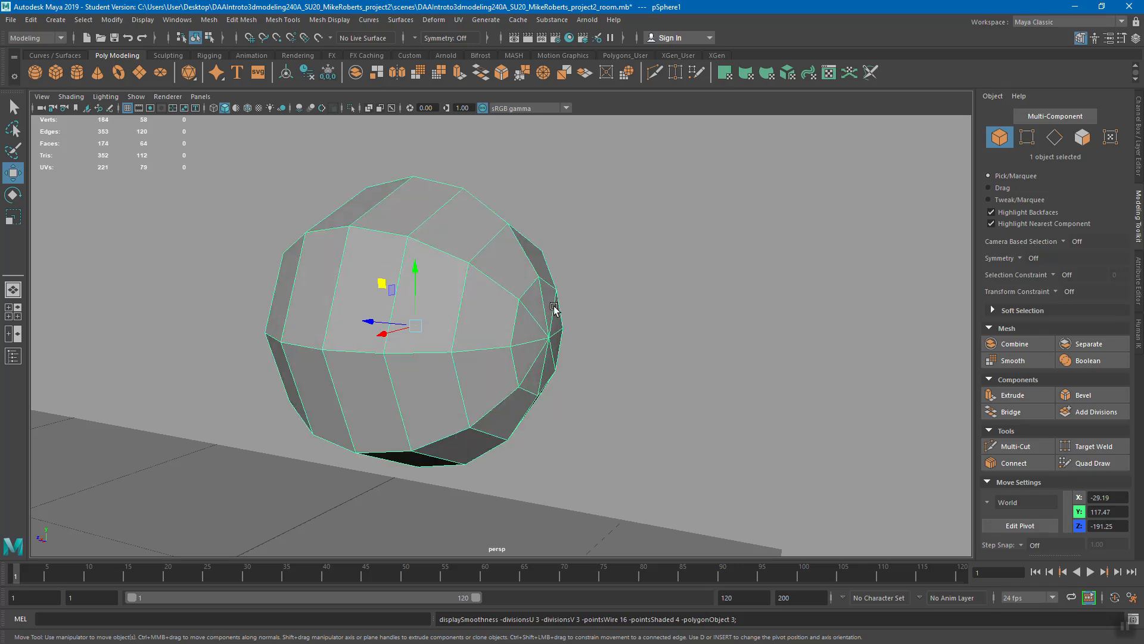
{"action": "key", "text": "3"}
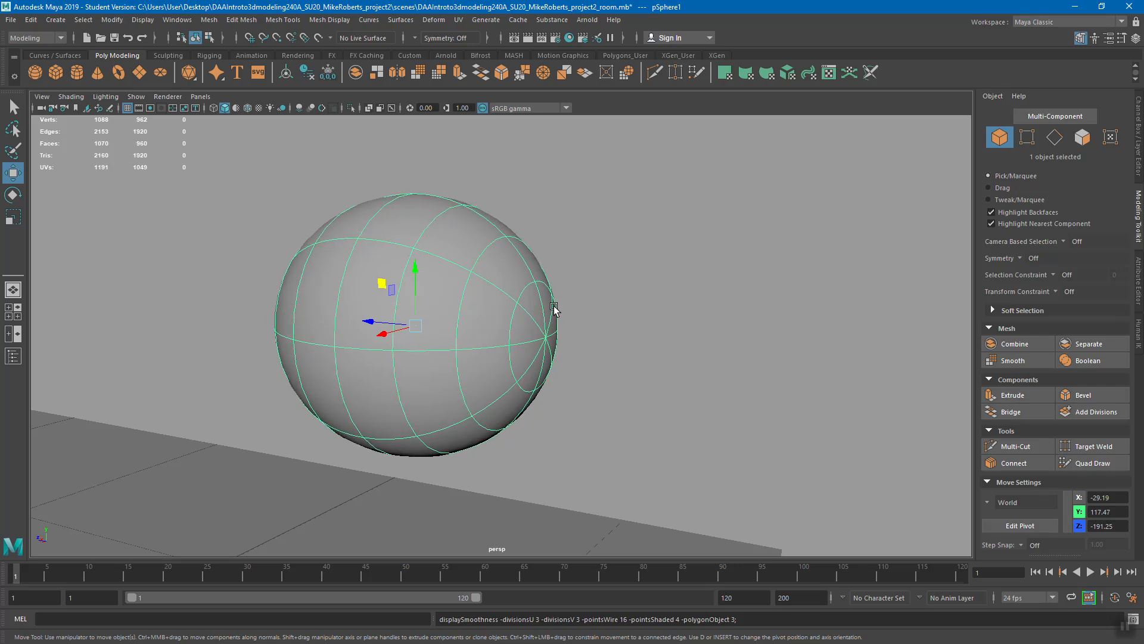
{"action": "key", "text": "1"}
{"action": "key", "text": "3"}
{"action": "left_click_drag", "start_coordinate": [550, 310], "coordinate": [562, 250], "text": "alt"}
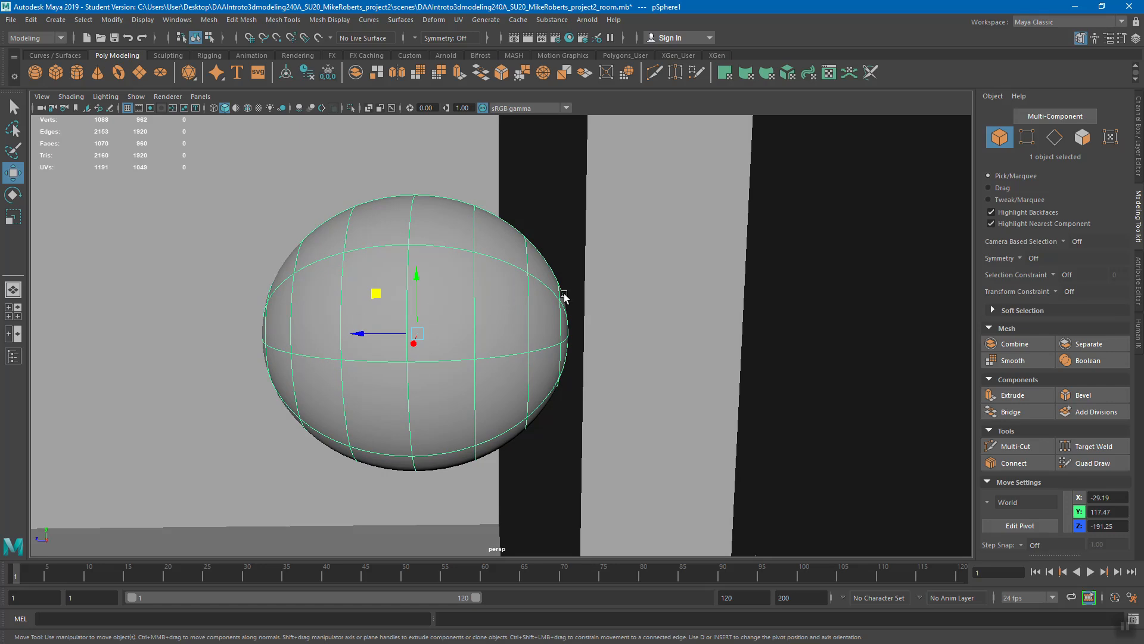
{"action": "left_click_drag", "start_coordinate": [567, 298], "coordinate": [542, 276], "text": "alt"}
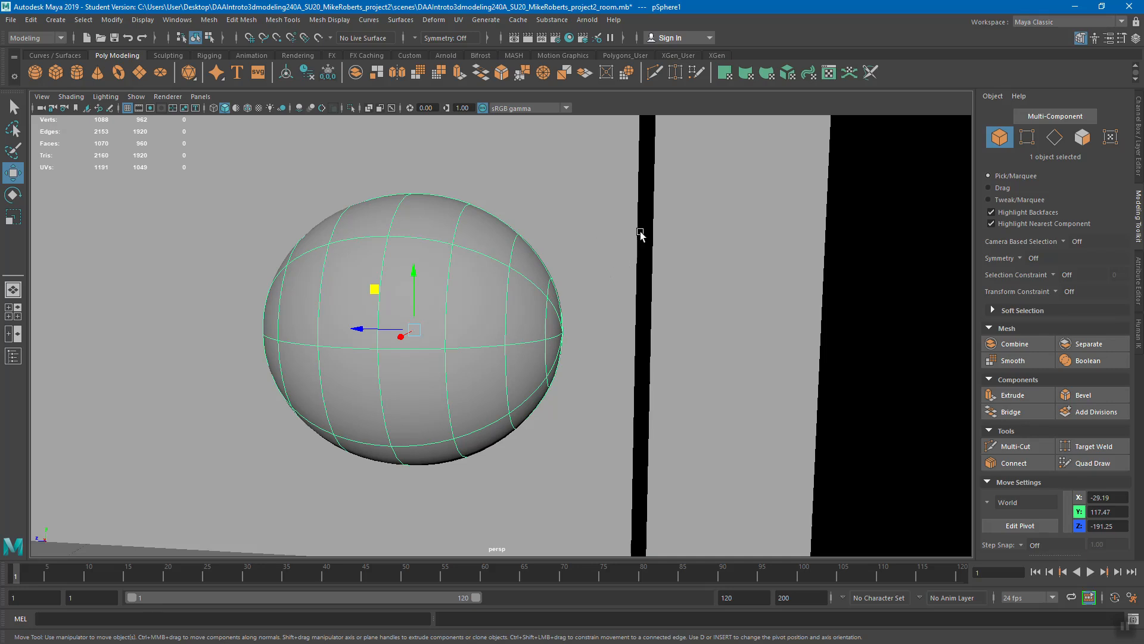
{"action": "left_click_drag", "start_coordinate": [682, 399], "coordinate": [535, 325], "text": "alt"}
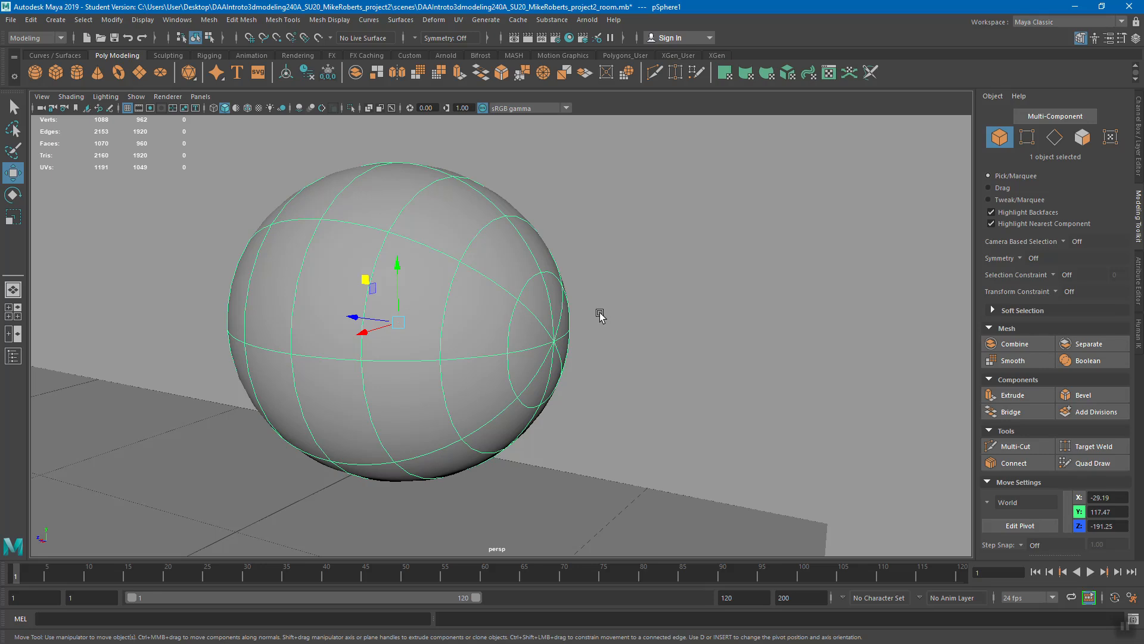
In face mode, use the Drag selection style to select the eight faces around the sphere's pole that faces the door.
{"action": "key", "text": "q"}
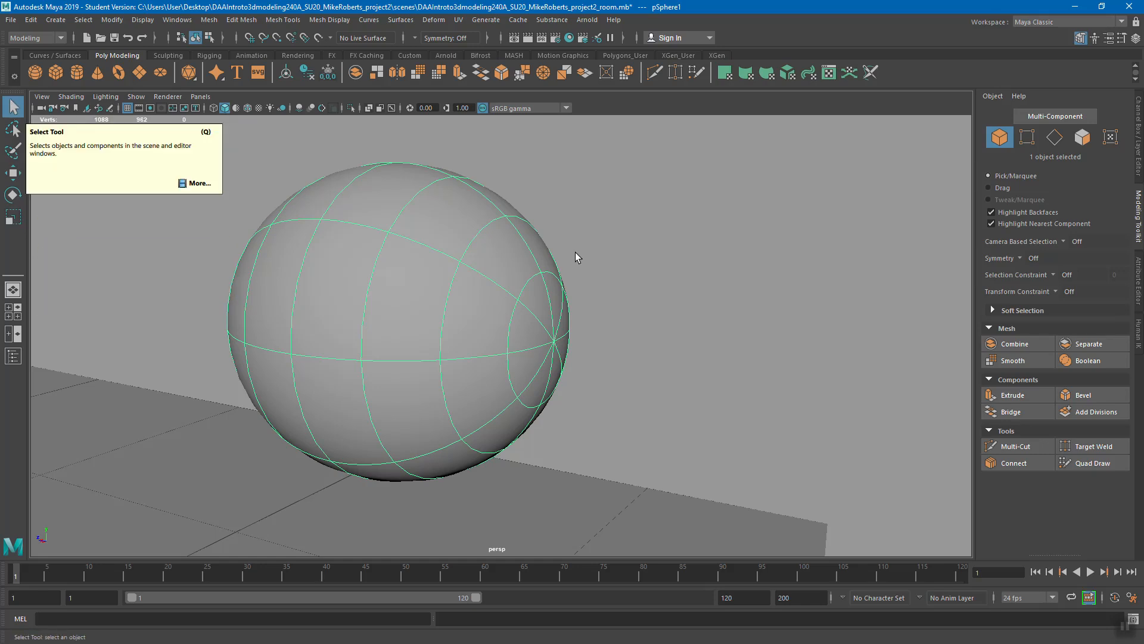
{"action": "left_click_drag", "start_coordinate": [564, 304], "coordinate": [554, 296], "text": "alt"}
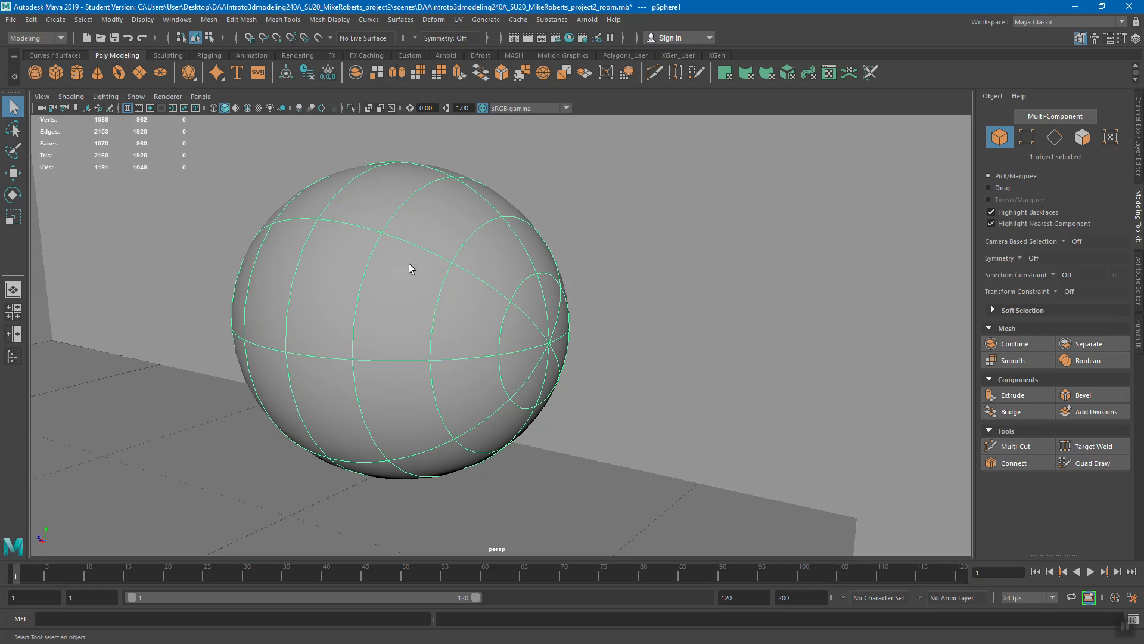
{"action": "right_click", "coordinate": [422, 236]}
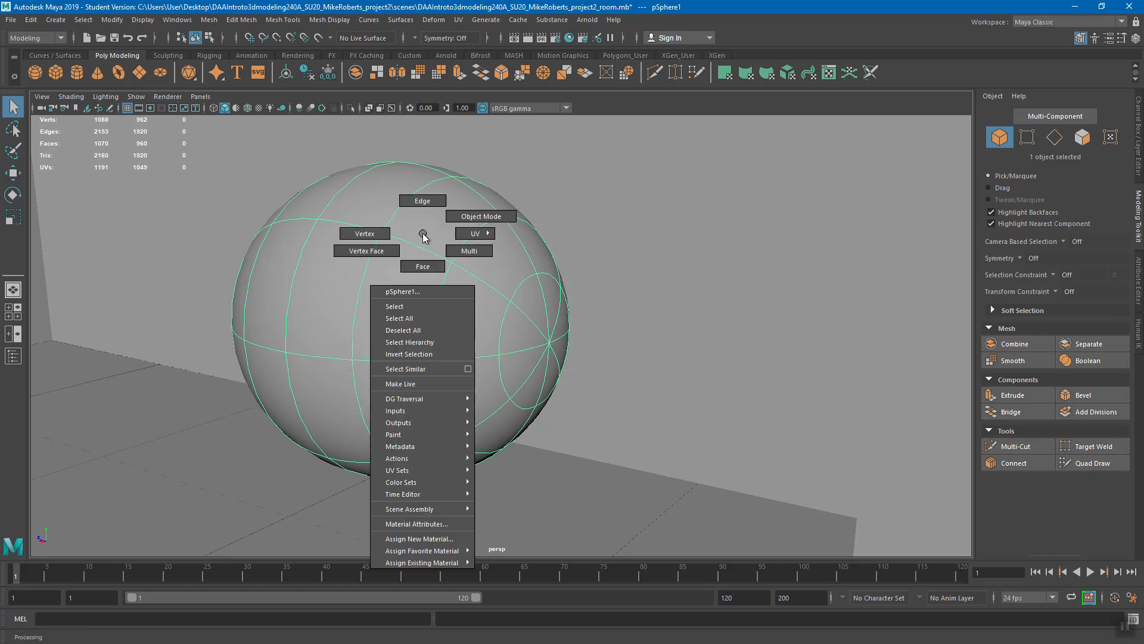
{"action": "right_click_drag", "start_coordinate": [424, 238], "coordinate": [427, 272]}
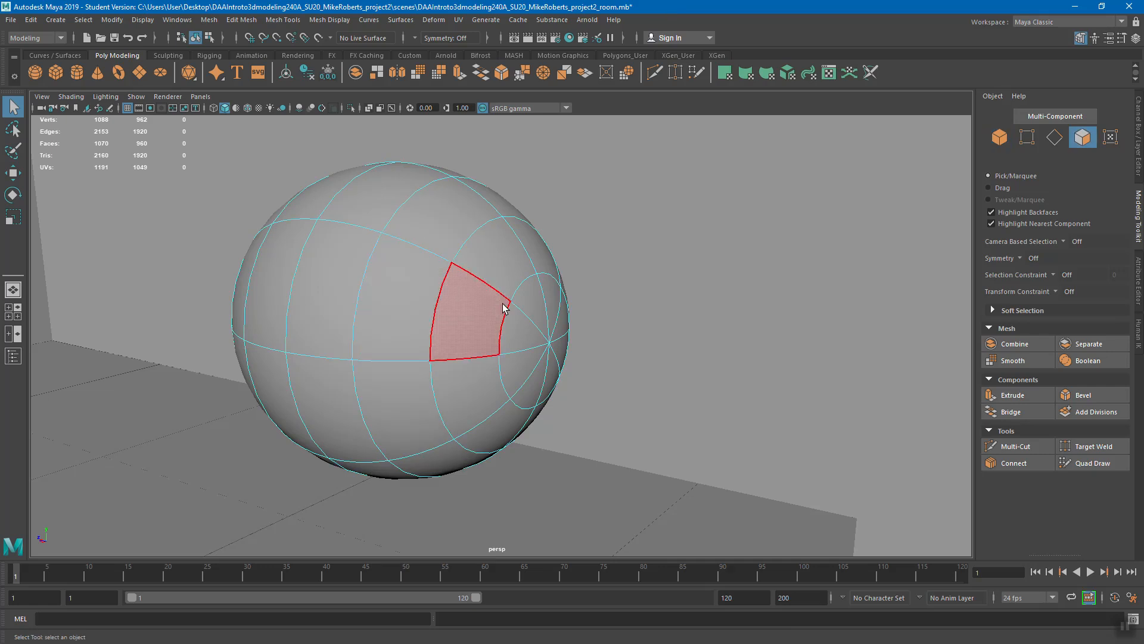
{"action": "left_click_drag", "start_coordinate": [567, 314], "coordinate": [524, 318], "text": "alt"}
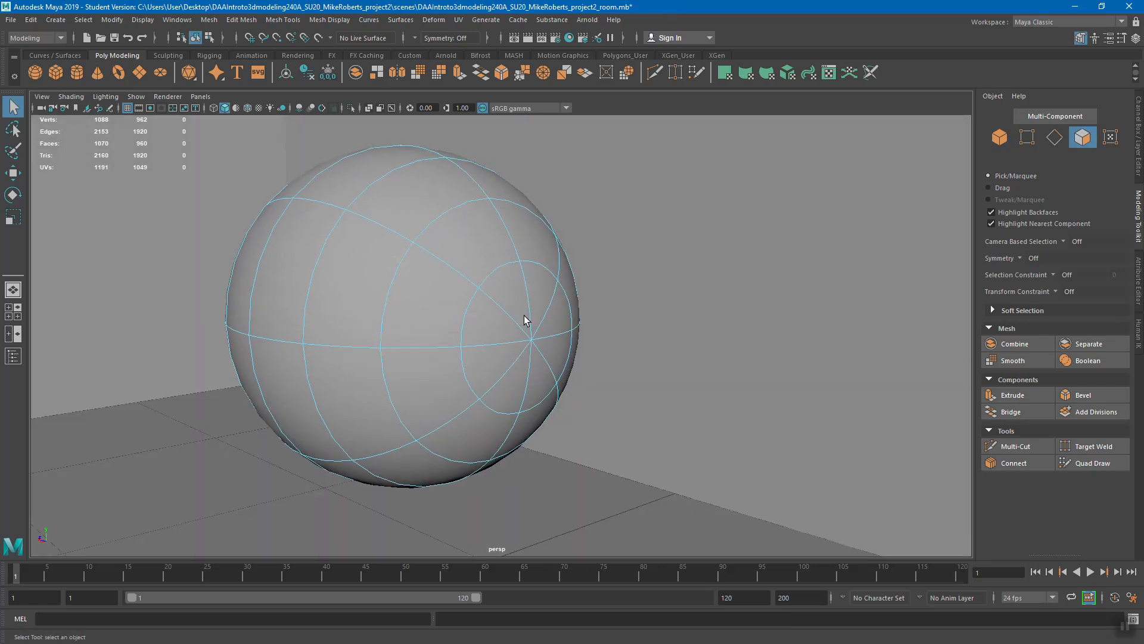
{"action": "left_click", "coordinate": [989, 188]}
{"action": "mouse_move", "coordinate": [511, 295]}
{"action": "left_mouse_down"}
{"action": "mouse_move", "coordinate": [555, 327]}
{"action": "mouse_move", "coordinate": [506, 314]}
{"action": "mouse_move", "coordinate": [487, 356]}
{"action": "mouse_move", "coordinate": [753, 337]}
{"action": "mouse_move", "coordinate": [641, 363]}
{"action": "mouse_move", "coordinate": [468, 353]}
{"action": "left_mouse_up"}
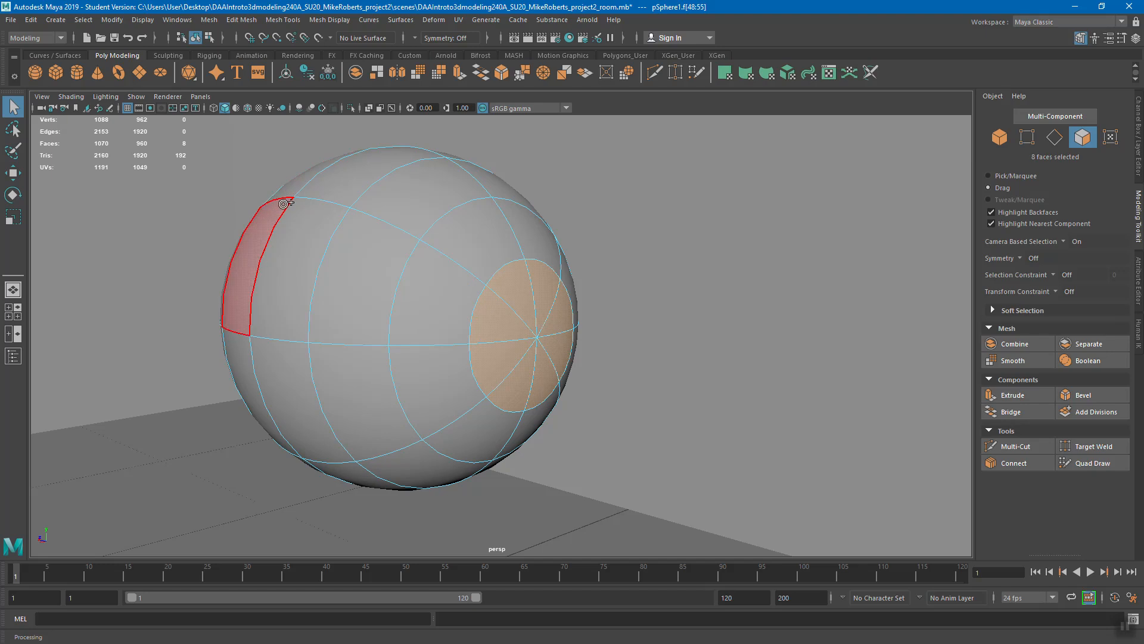
Set the selection style back to Pick/Marquee and turn Camera Based Selection off.
{"action": "left_click", "coordinate": [1020, 176]}
{"action": "left_click", "coordinate": [1077, 241]}
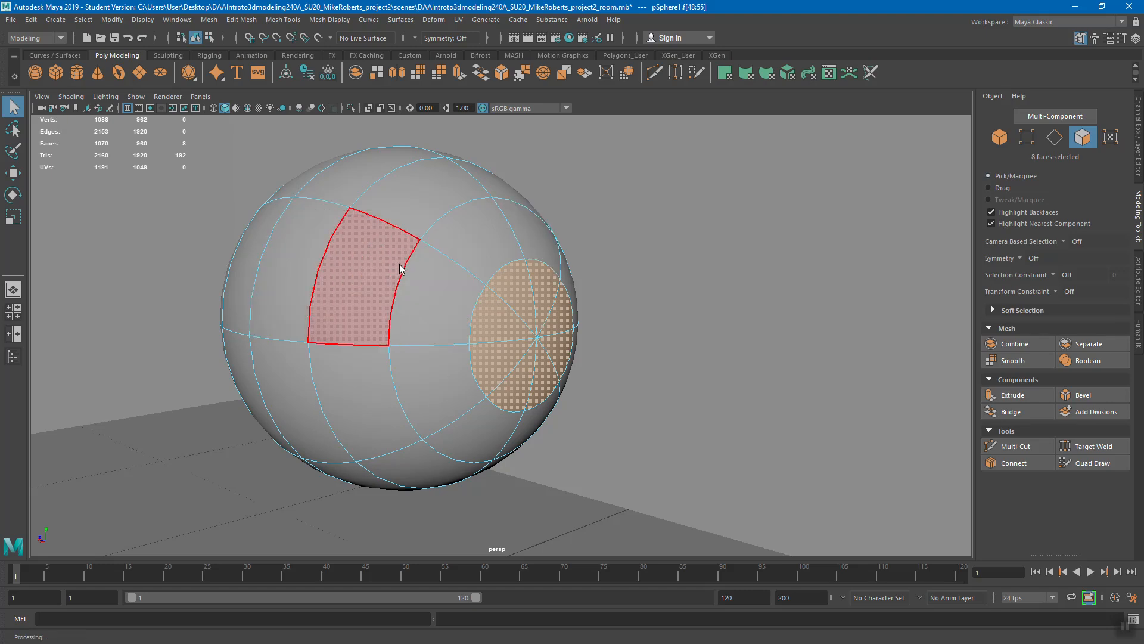
{"action": "left_click", "coordinate": [1066, 242]}
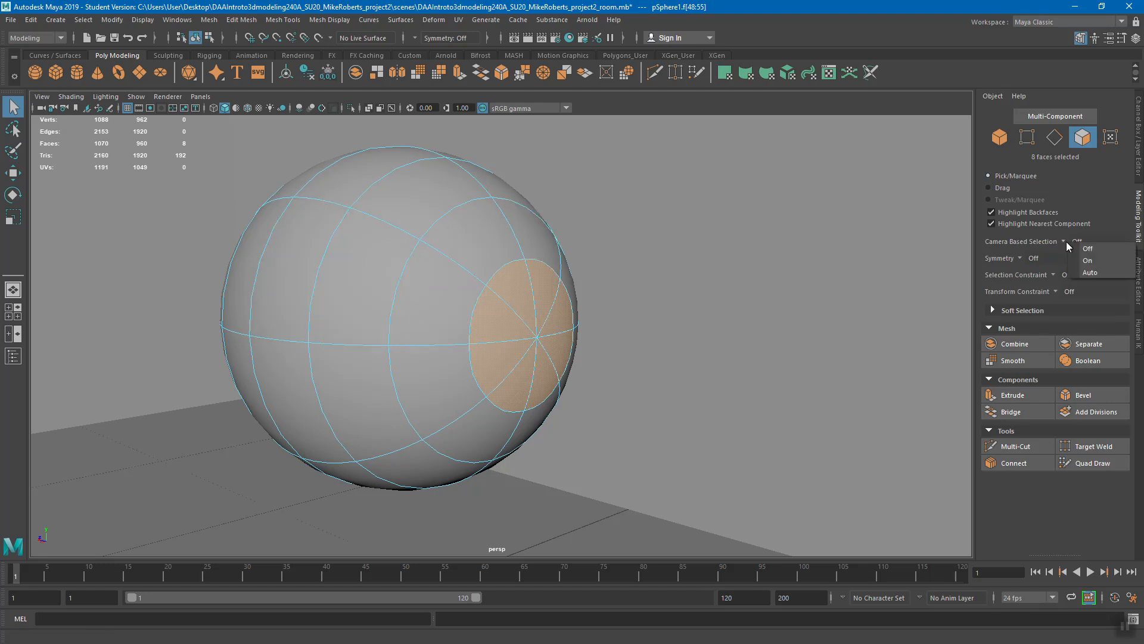
{"action": "left_click", "coordinate": [1088, 248]}
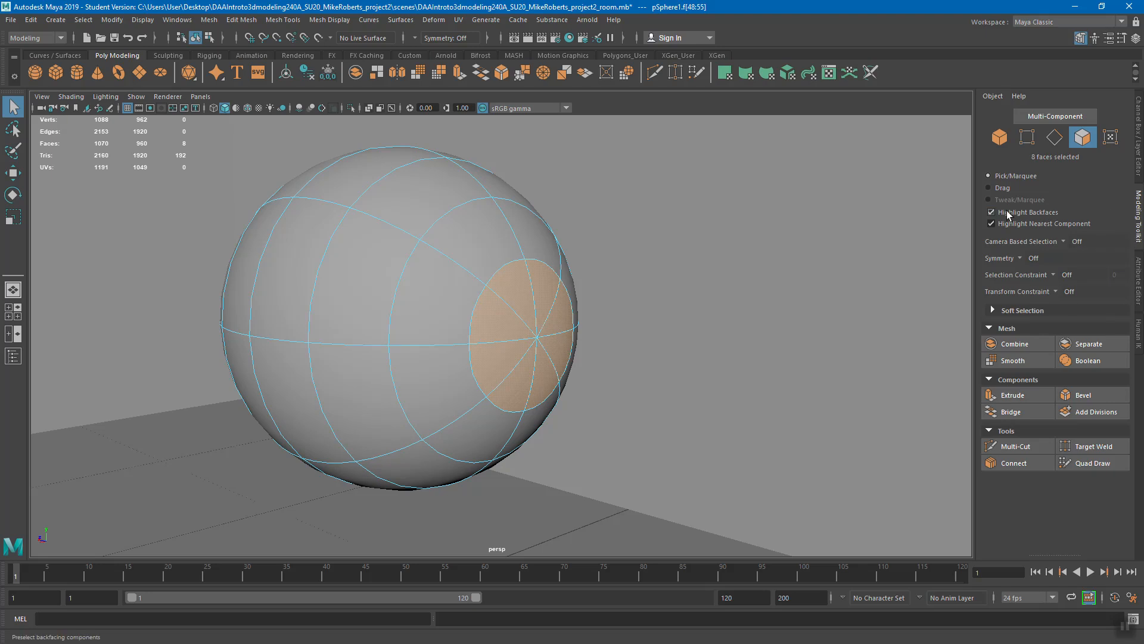
Delete the eight selected pole faces to open the sphere's end facing the door.
{"action": "mouse_move", "coordinate": [536, 337]}
{"action": "left_mouse_down", "text": "alt"}
{"action": "mouse_move", "coordinate": [564, 332]}
{"action": "mouse_move", "coordinate": [525, 321]}
{"action": "left_mouse_up", "text": "alt"}
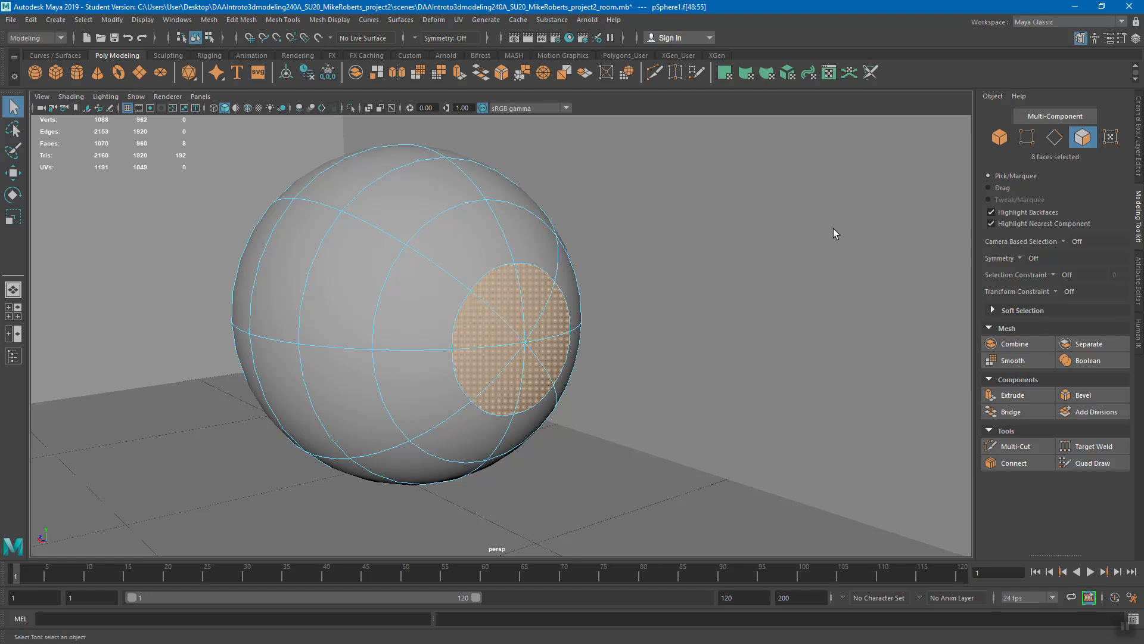
{"action": "left_click_drag", "start_coordinate": [480, 319], "coordinate": [544, 311], "text": "alt"}
{"action": "key", "text": "r"}
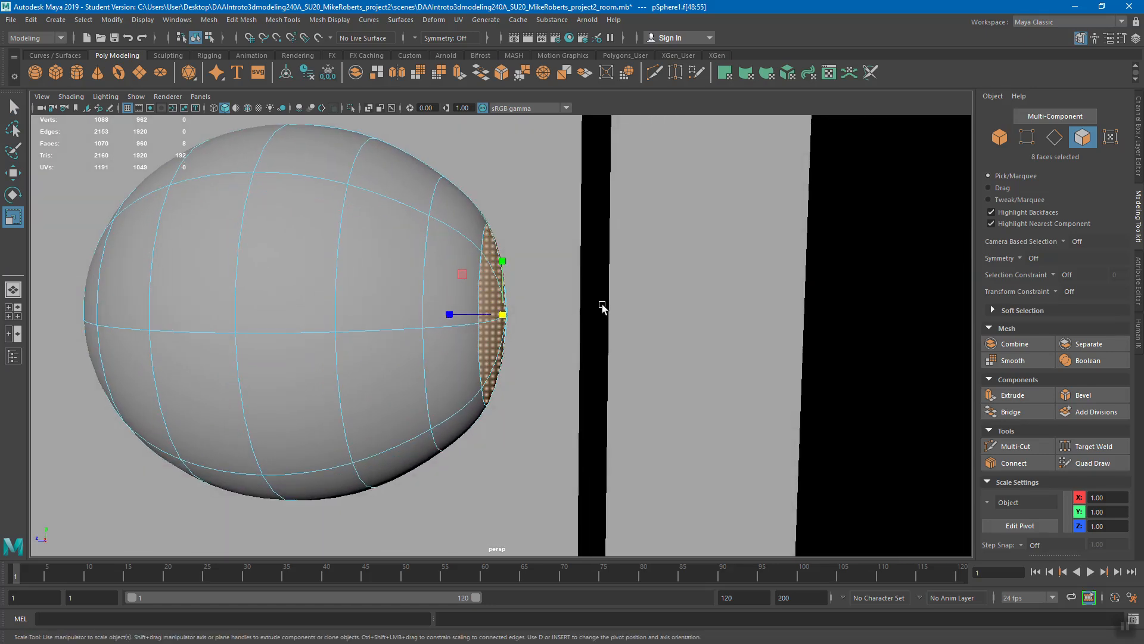
{"action": "left_click_drag", "start_coordinate": [608, 282], "coordinate": [592, 289], "text": "alt"}
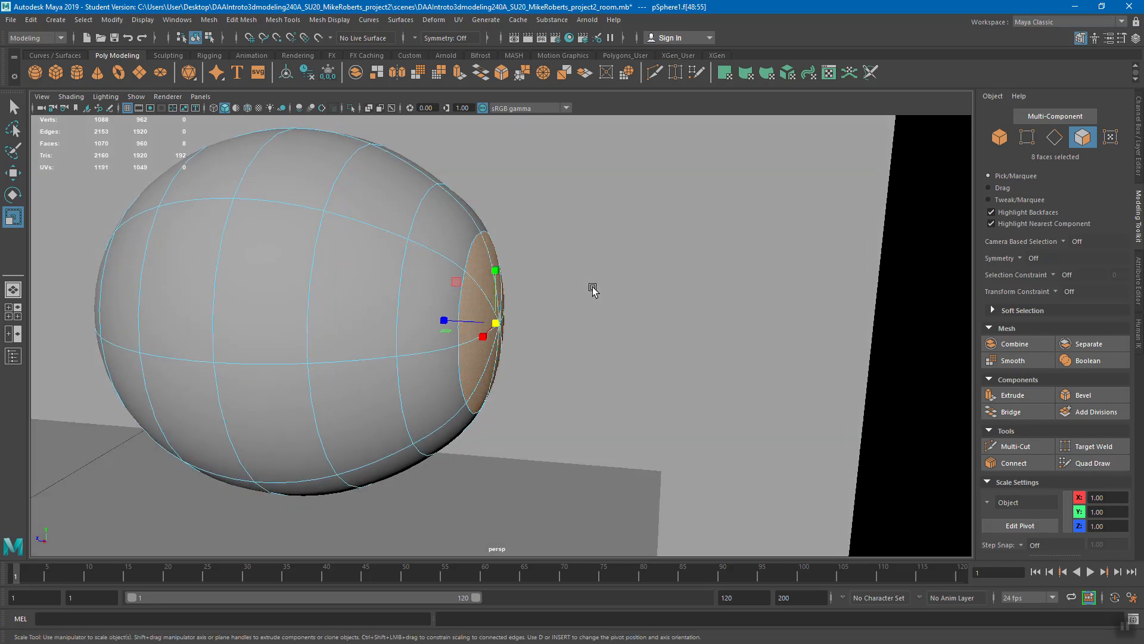
{"action": "key", "text": "Delete"}
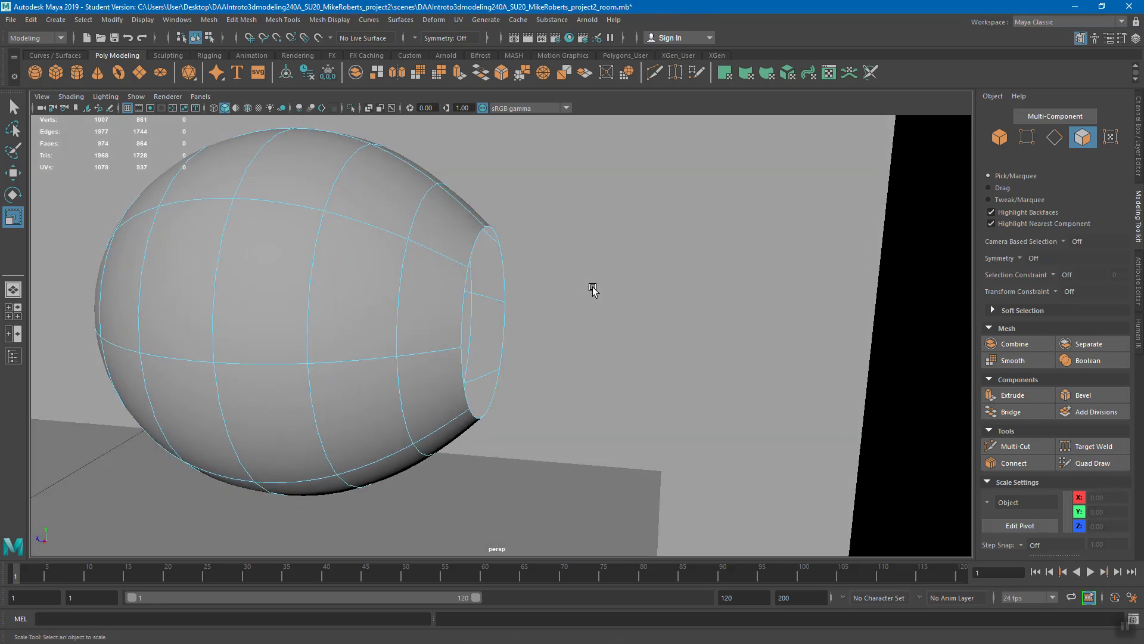
Switch the opened sphere to edge component selection.
{"action": "left_click_drag", "start_coordinate": [457, 287], "coordinate": [423, 274], "text": "alt"}
{"action": "mouse_move", "coordinate": [344, 263]}
{"action": "right_mouse_down"}
{"action": "mouse_move", "coordinate": [344, 233]}
{"action": "mouse_move", "coordinate": [349, 264]}
{"action": "right_mouse_up"}
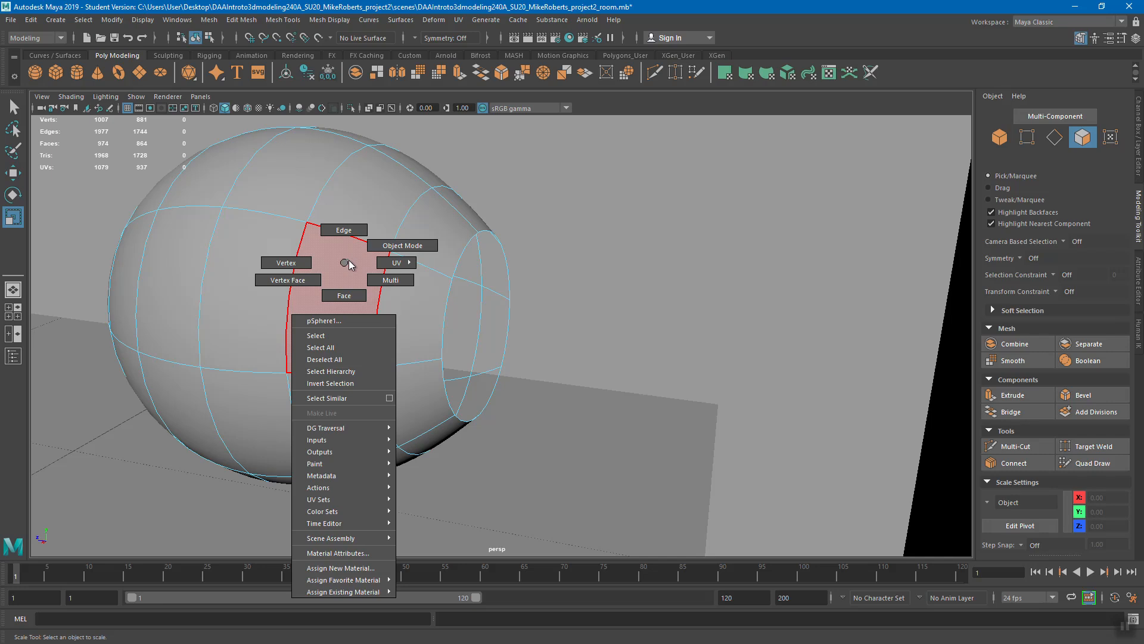
{"action": "right_click_drag", "start_coordinate": [344, 267], "coordinate": [343, 236]}
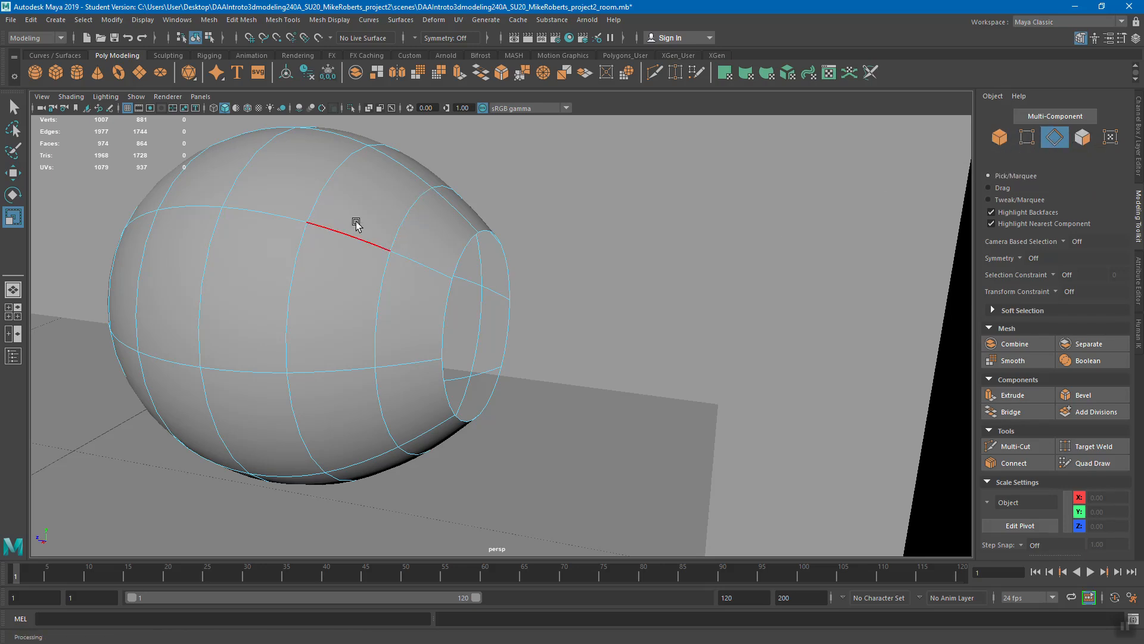
{"action": "left_click_drag", "start_coordinate": [358, 225], "coordinate": [374, 236], "text": "alt"}
{"action": "right_click_drag", "start_coordinate": [381, 209], "coordinate": [396, 191]}
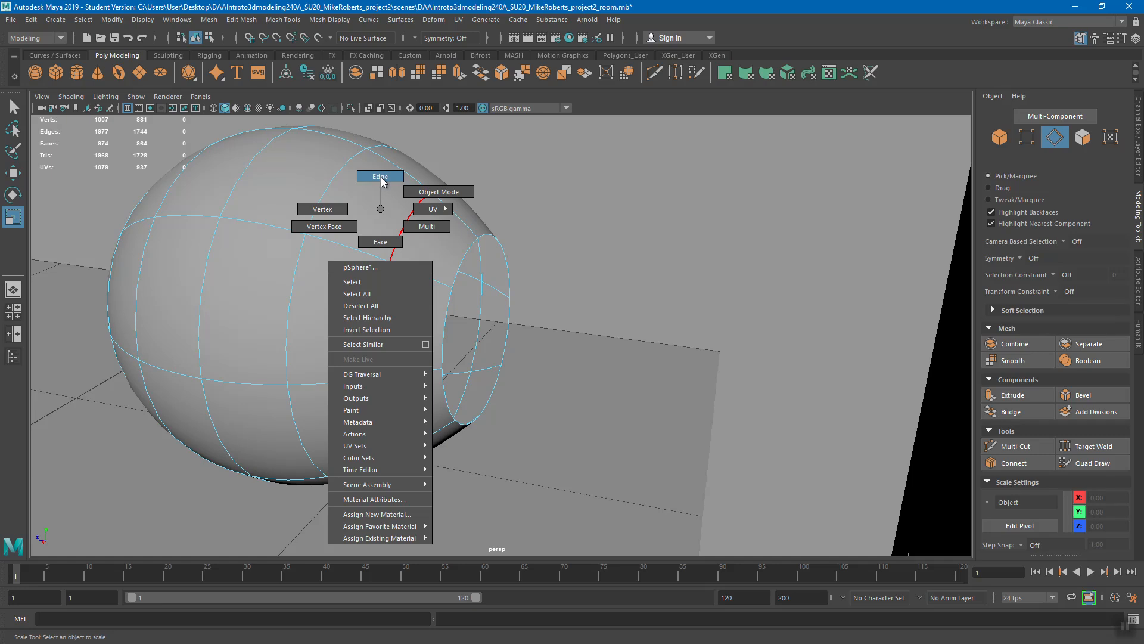
{"action": "mouse_move", "coordinate": [382, 181]}
{"action": "right_mouse_down"}
{"action": "mouse_move", "coordinate": [412, 211]}
{"action": "mouse_move", "coordinate": [405, 224]}
{"action": "mouse_move", "coordinate": [350, 184]}
{"action": "mouse_move", "coordinate": [385, 181]}
{"action": "mouse_move", "coordinate": [377, 237]}
{"action": "mouse_move", "coordinate": [334, 218]}
{"action": "mouse_move", "coordinate": [382, 241]}
{"action": "mouse_move", "coordinate": [381, 176]}
{"action": "right_mouse_up"}
{"action": "right_click_drag", "start_coordinate": [352, 188], "coordinate": [379, 186]}
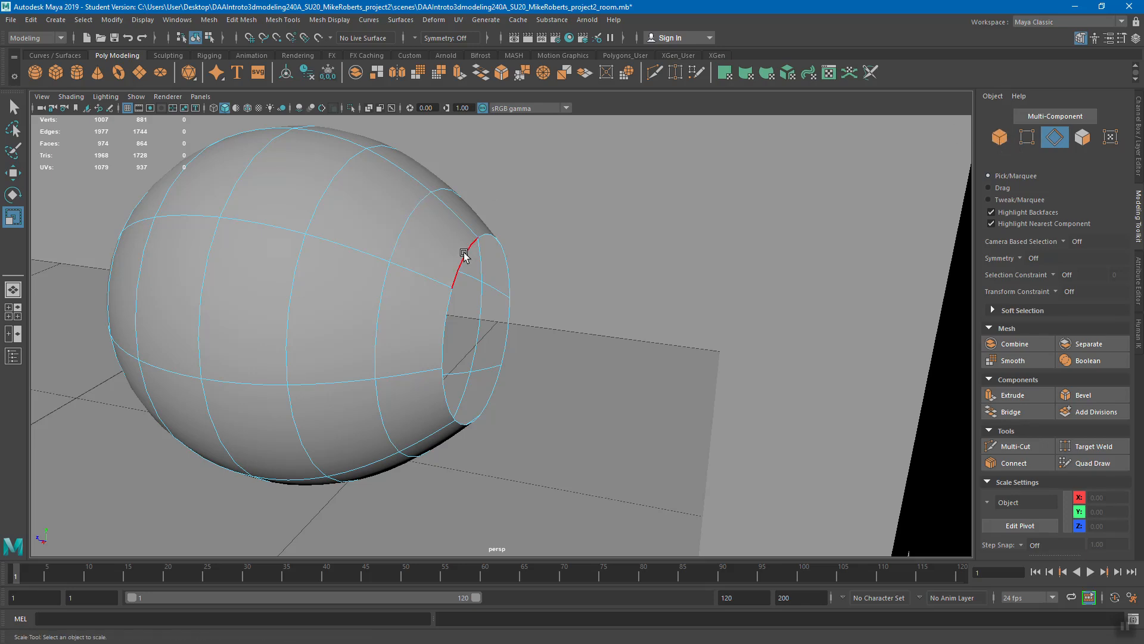
{"action": "right_click_drag", "start_coordinate": [378, 213], "coordinate": [366, 182]}
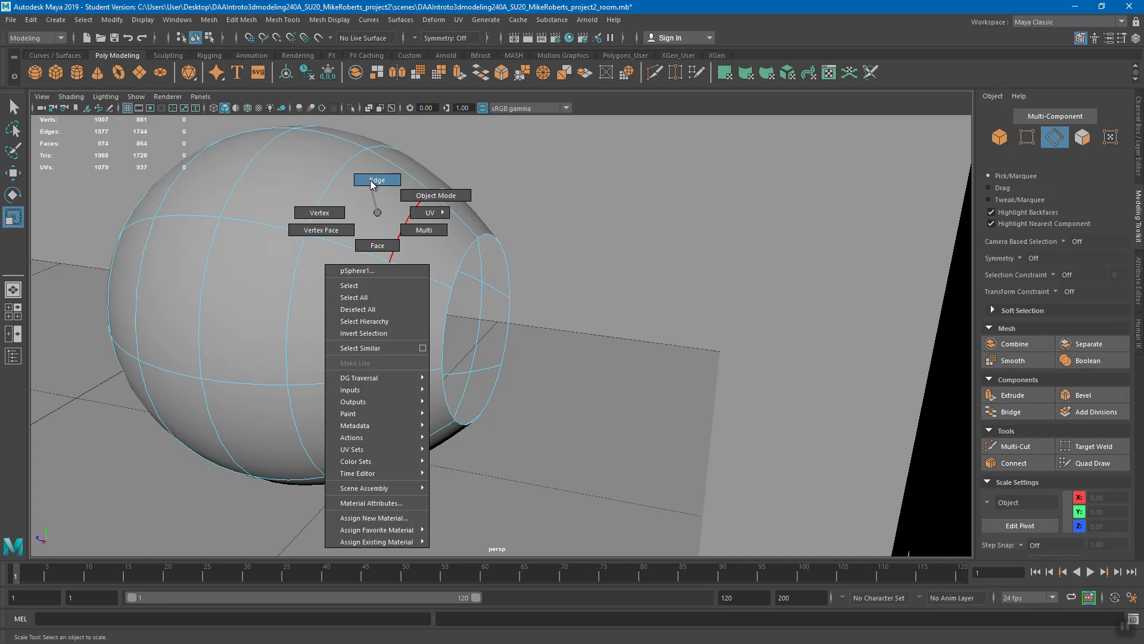
Select the complete eight-edge border loop around the sphere's door-facing opening.
{"action": "right_click_drag", "start_coordinate": [371, 184], "coordinate": [372, 184]}
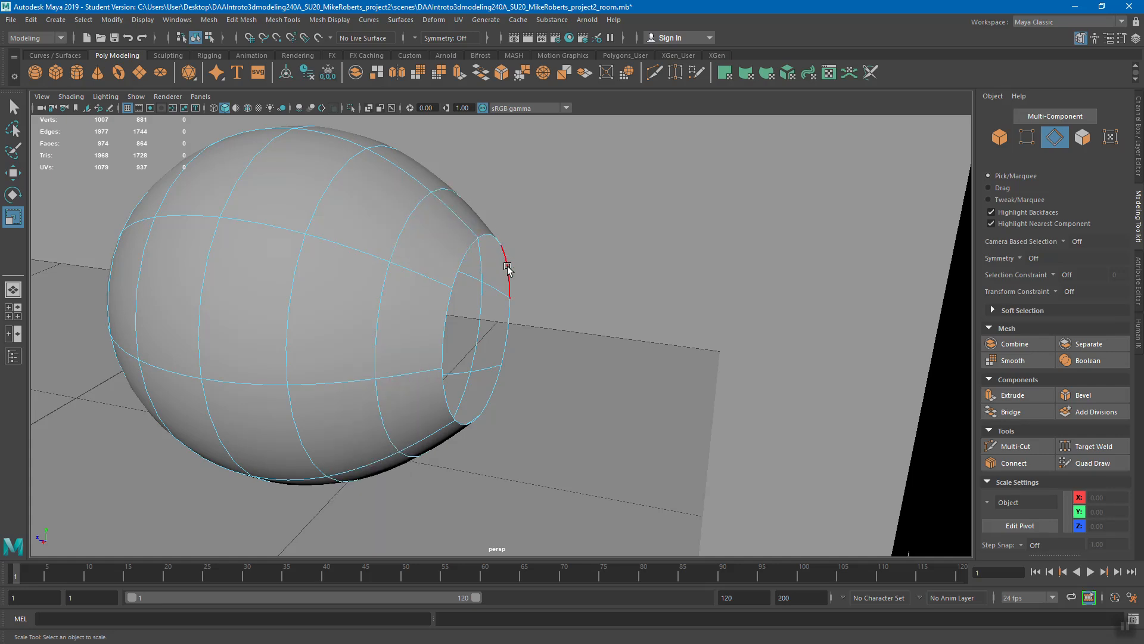
{"action": "double_click", "coordinate": [466, 252]}
{"action": "left_click_drag", "start_coordinate": [581, 298], "coordinate": [603, 291], "text": "alt"}
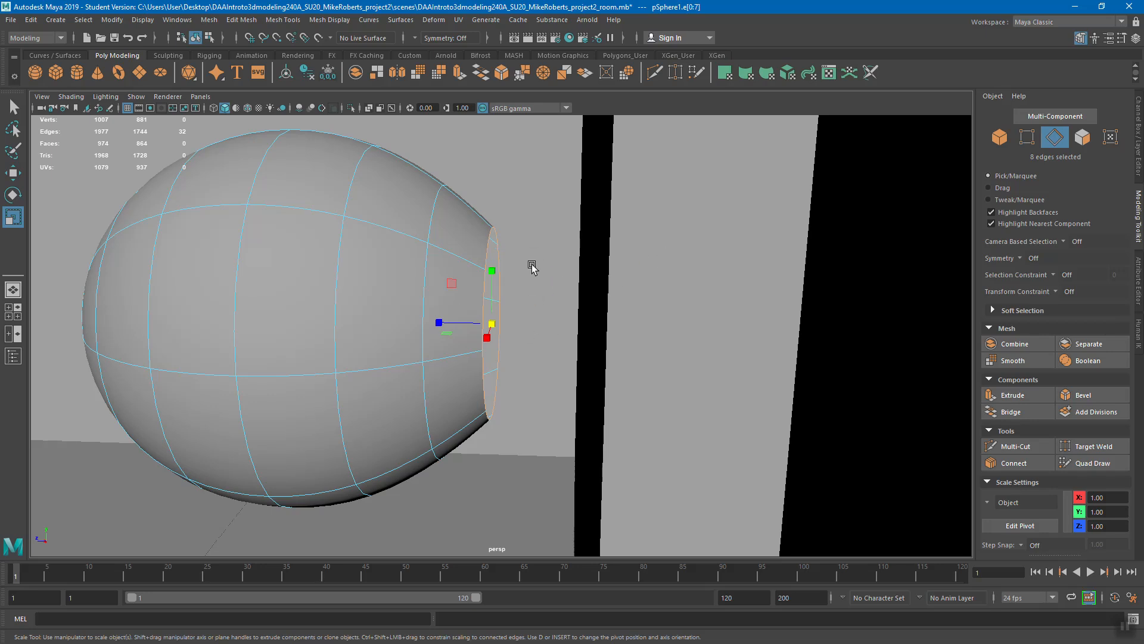
{"action": "mouse_move", "coordinate": [491, 250]}
{"action": "left_mouse_down", "text": "alt"}
{"action": "mouse_move", "coordinate": [501, 253]}
{"action": "mouse_move", "coordinate": [477, 250]}
{"action": "left_mouse_up", "text": "alt"}
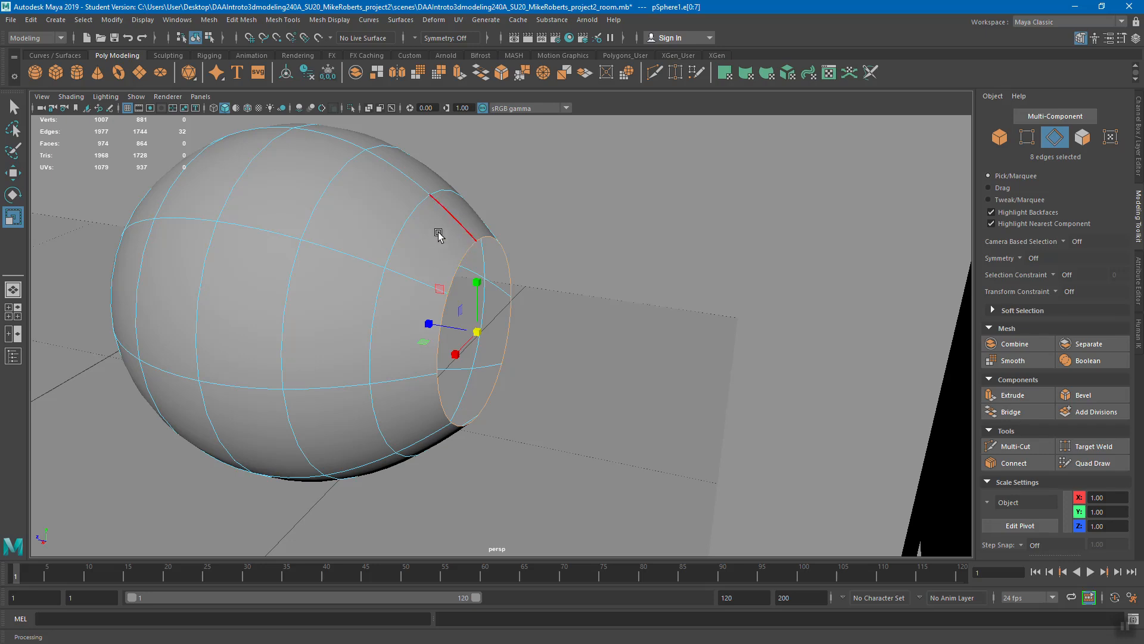
{"action": "left_click_drag", "start_coordinate": [561, 291], "coordinate": [508, 248], "text": "alt"}
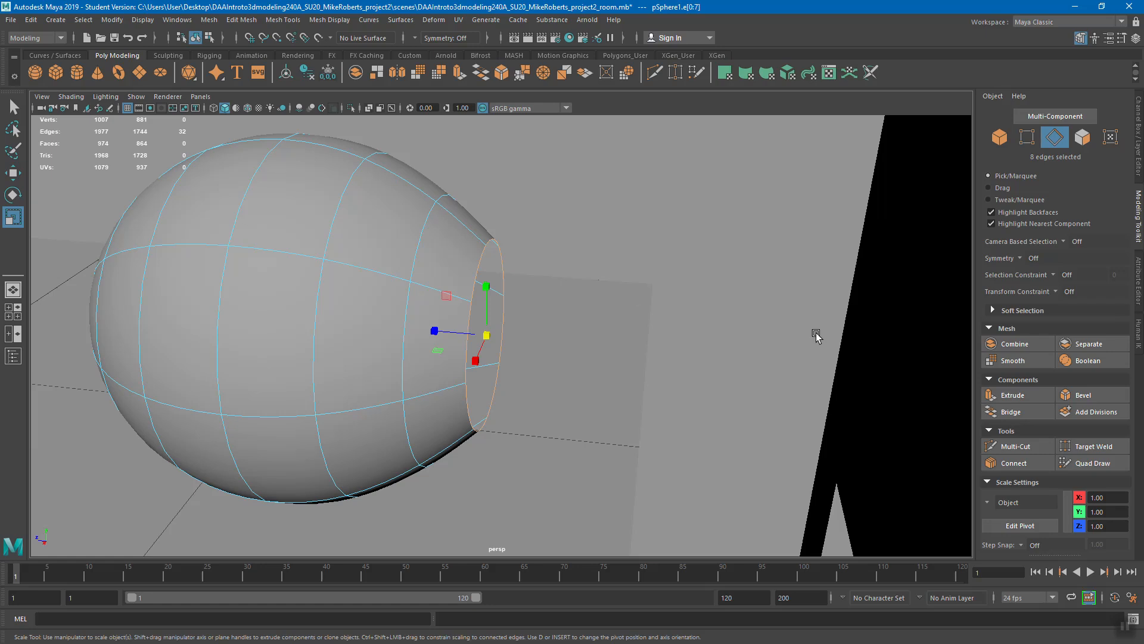
Extrude the opening's border loop and move it along Z toward the door to form a short neck, at about Z -196.58.
{"action": "left_click", "coordinate": [1031, 392]}
{"action": "left_click_drag", "start_coordinate": [637, 332], "coordinate": [620, 314], "text": "alt"}
{"action": "key", "text": "w"}
{"action": "left_click_drag", "start_coordinate": [461, 327], "coordinate": [478, 328]}
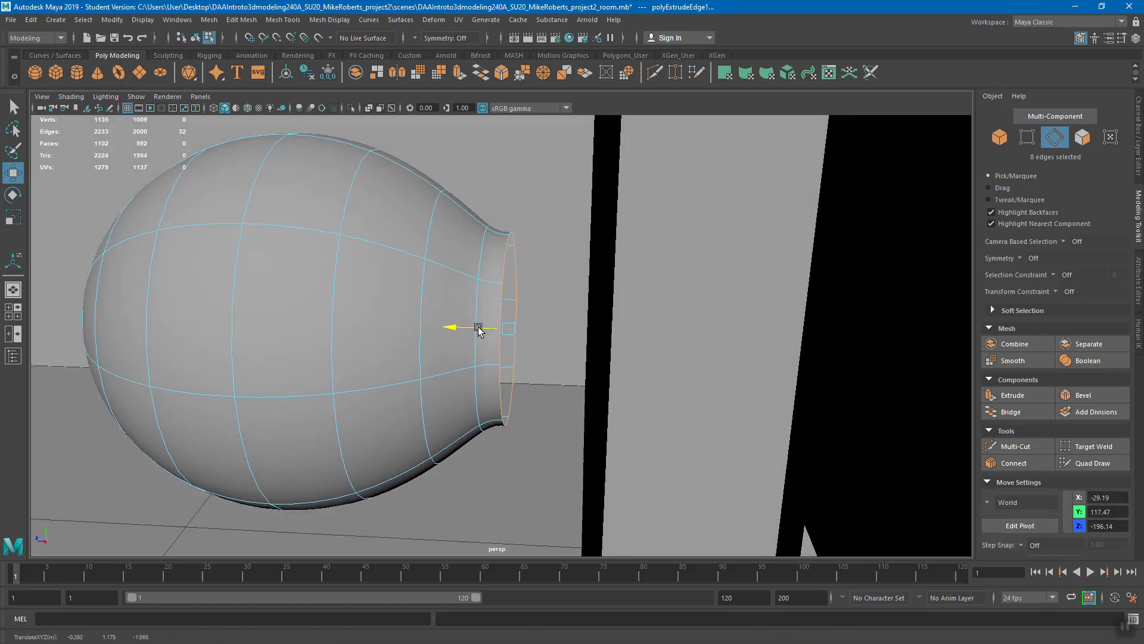
Extrude the neck's border loop again and scale the new edges up slightly in all directions to form a lip.
{"action": "left_click", "coordinate": [1013, 394]}
{"action": "left_click_drag", "start_coordinate": [610, 362], "coordinate": [638, 351], "text": "alt"}
{"action": "key", "text": "r"}
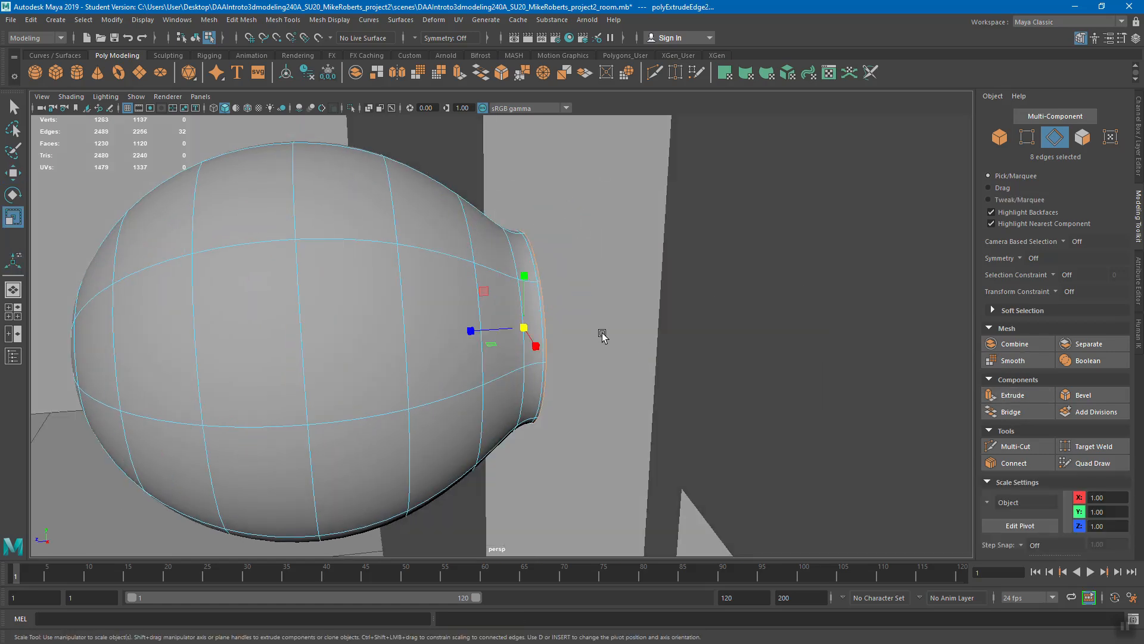
{"action": "left_click_drag", "start_coordinate": [527, 328], "coordinate": [532, 330]}
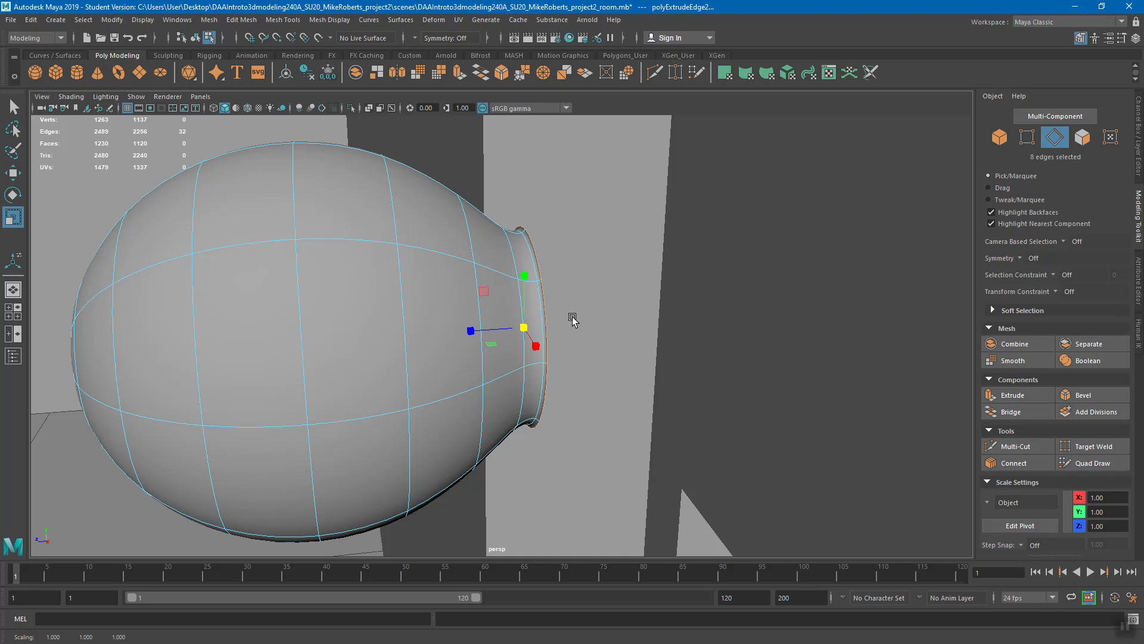
Examine the neck's new lip up close, comparing its unsmoothed mesh with the smooth mesh preview.
{"action": "scroll", "coordinate": [572, 319], "scroll_direction": "up", "scroll_amount": 6}
{"action": "left_click_drag", "start_coordinate": [601, 329], "coordinate": [580, 323], "text": "alt"}
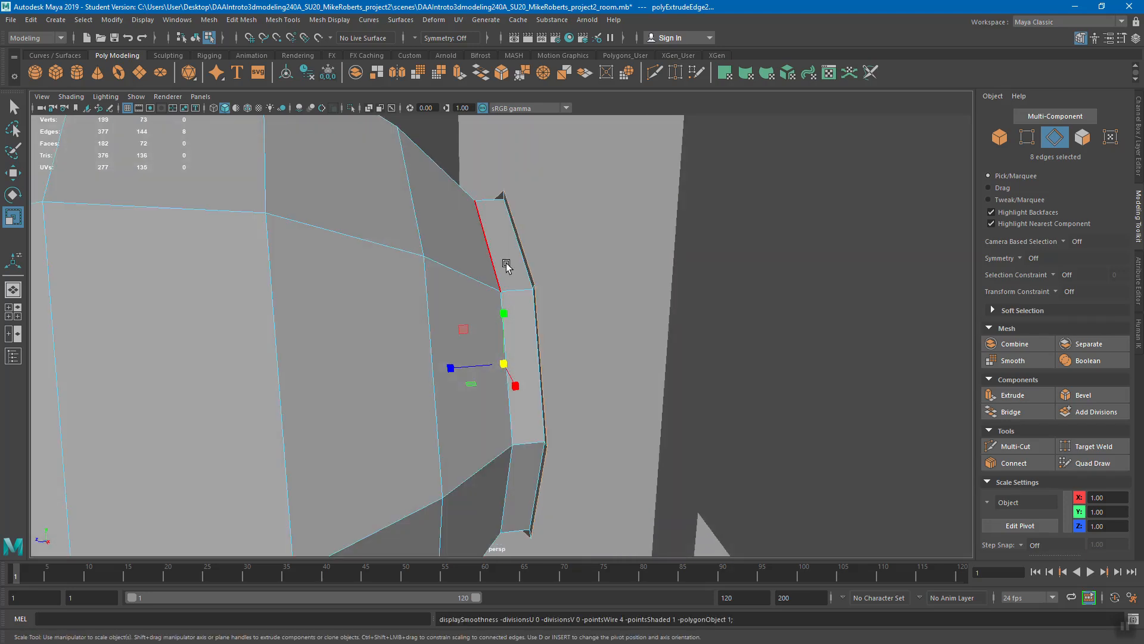
{"action": "key", "text": "1"}
{"action": "left_click_drag", "start_coordinate": [555, 266], "coordinate": [572, 275], "text": "alt"}
{"action": "scroll", "coordinate": [580, 278], "scroll_direction": "up", "scroll_amount": 5}
{"action": "scroll", "coordinate": [566, 287], "scroll_direction": "down", "scroll_amount": 3}
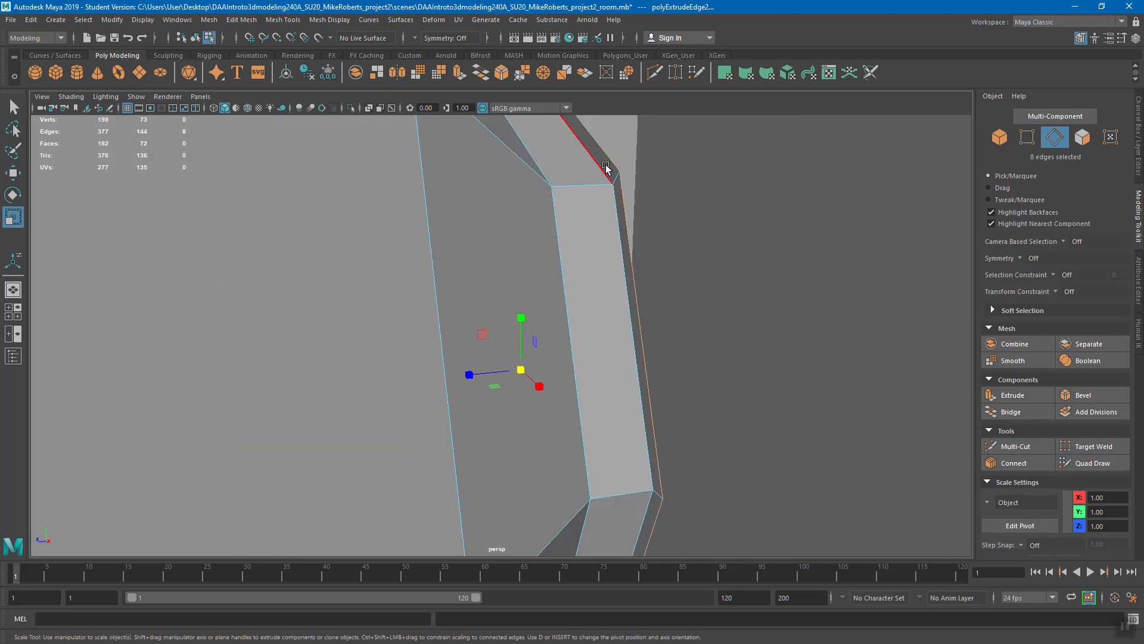
{"action": "left_click_drag", "start_coordinate": [601, 182], "coordinate": [548, 244], "text": "alt"}
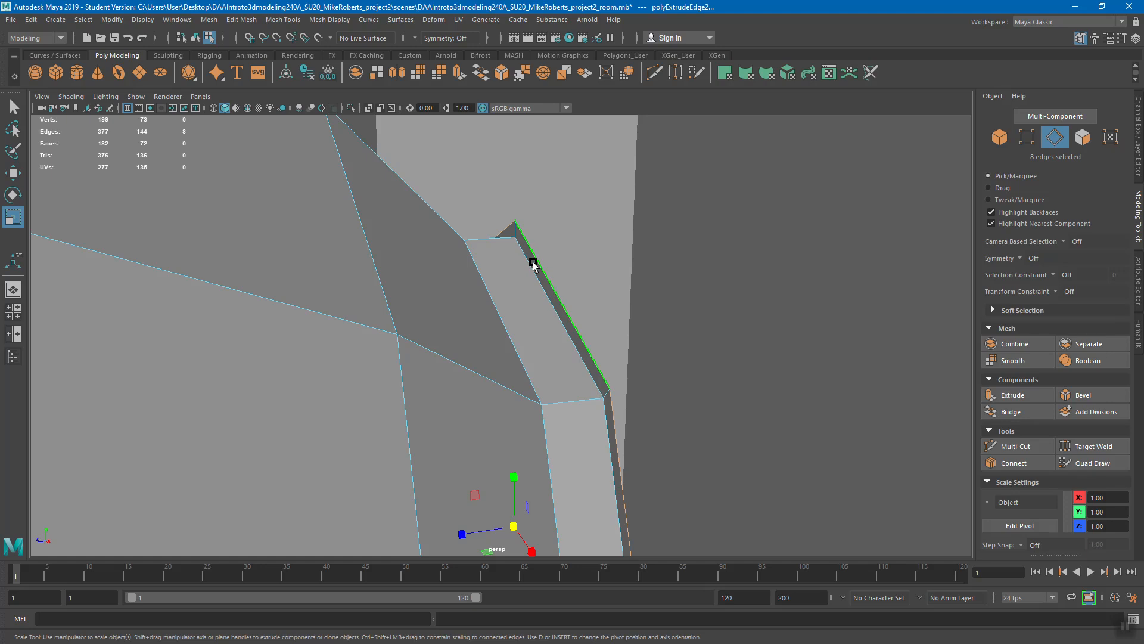
{"action": "key", "text": "w"}
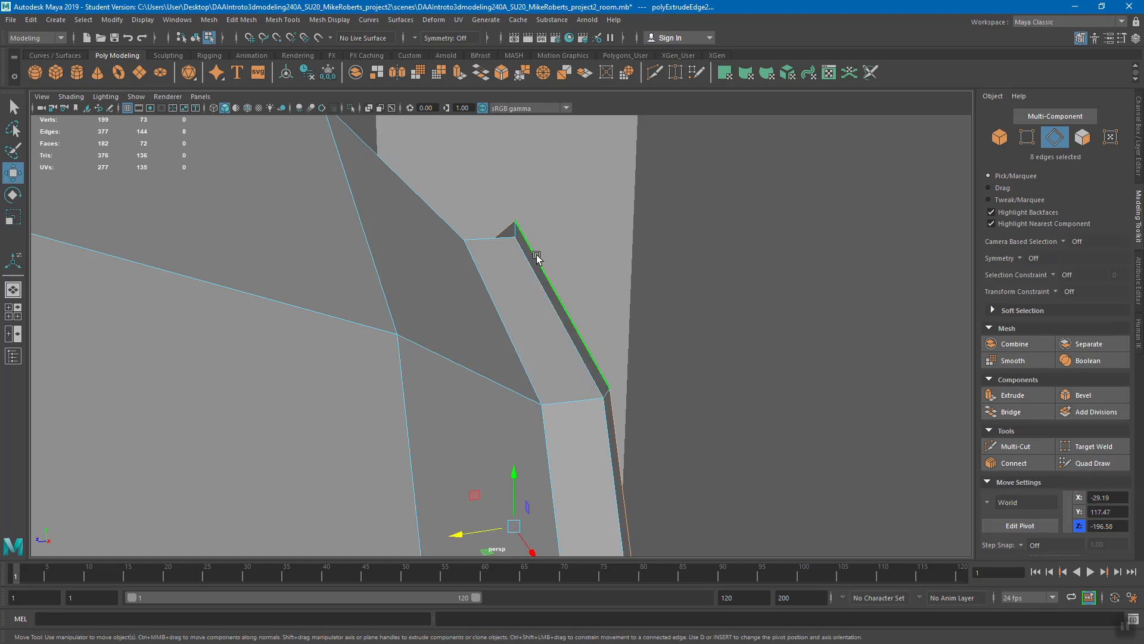
{"action": "key", "text": "3"}
{"action": "key", "text": "1"}
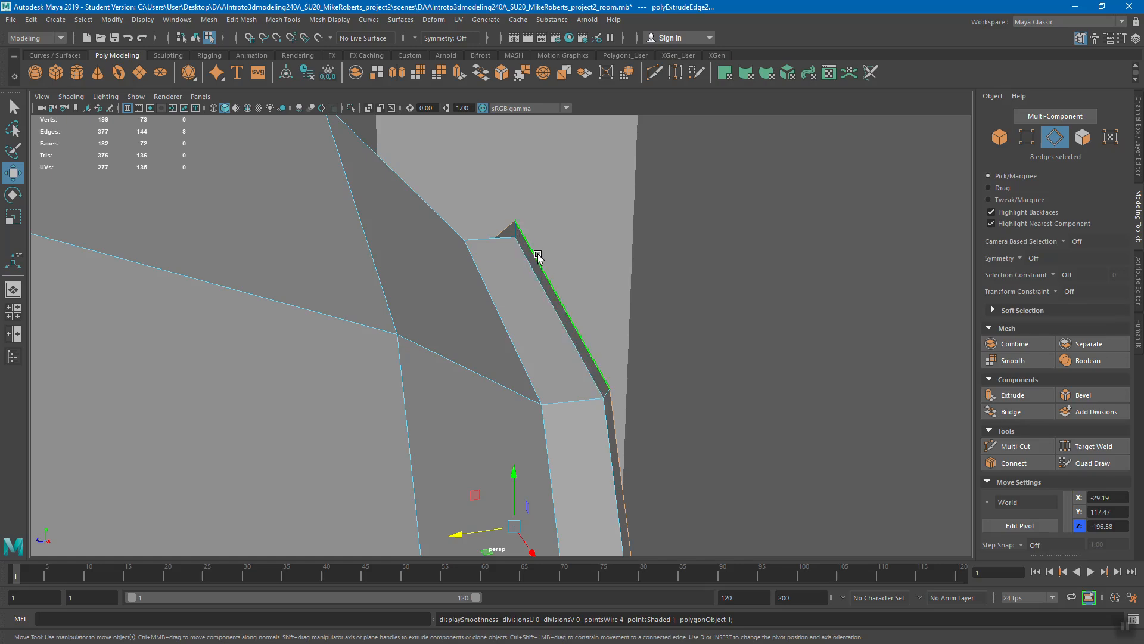
{"action": "key", "text": "3"}
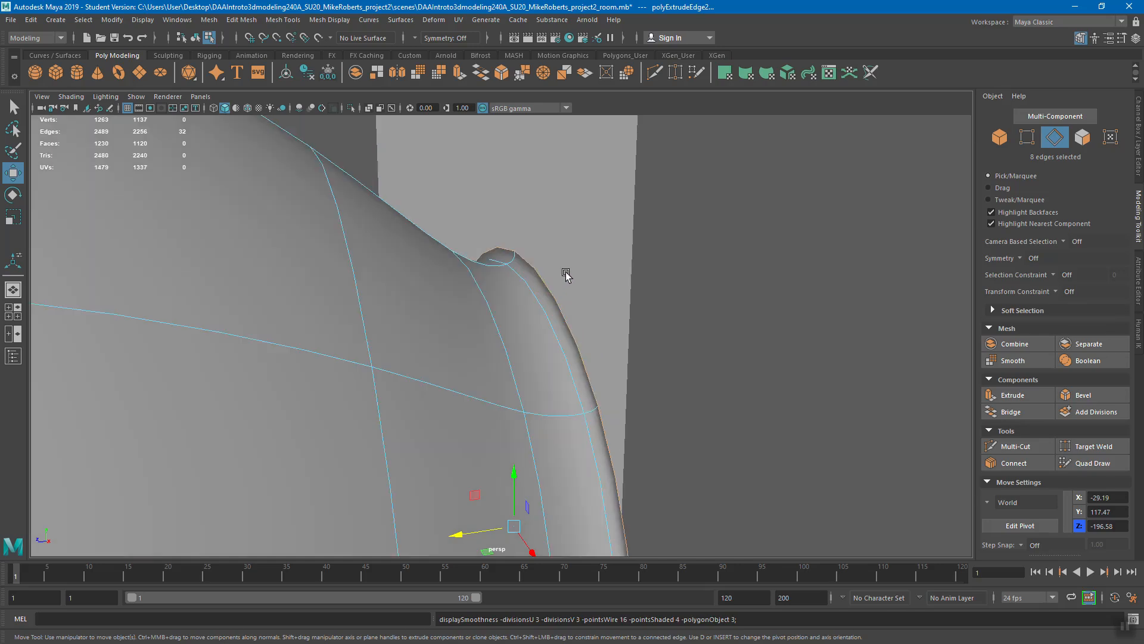
{"action": "key", "text": "1"}
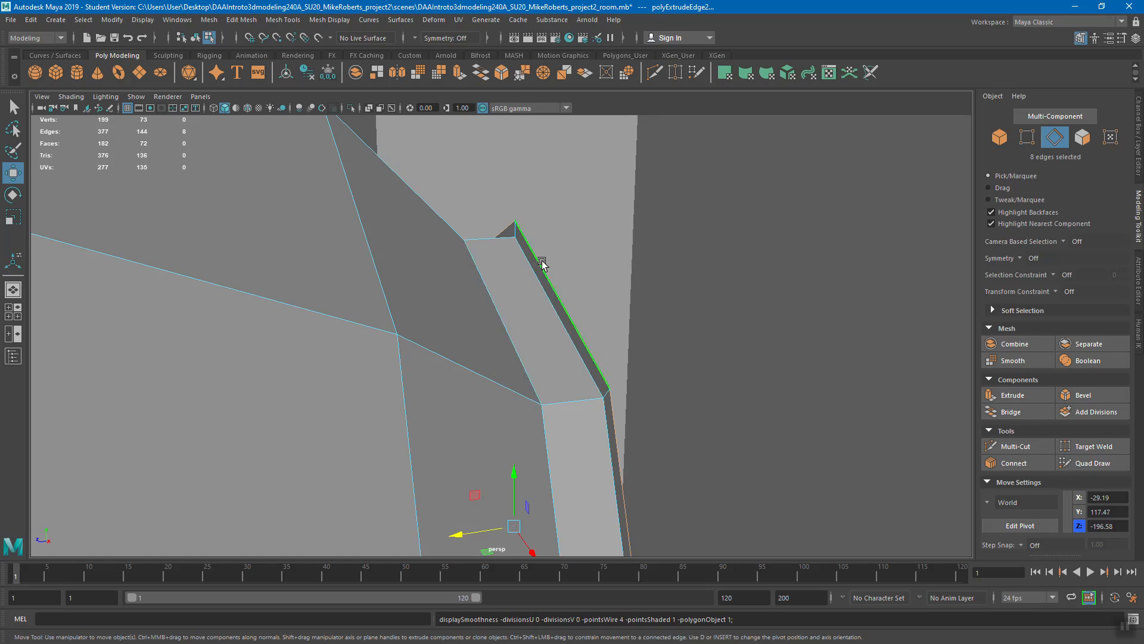
{"action": "key", "text": "3"}
{"action": "key", "text": "1"}
Undo the last scaling of the lip's border loop and scale it up by a smaller amount for a tighter edge.
{"action": "key", "text": "ctrl+z"}
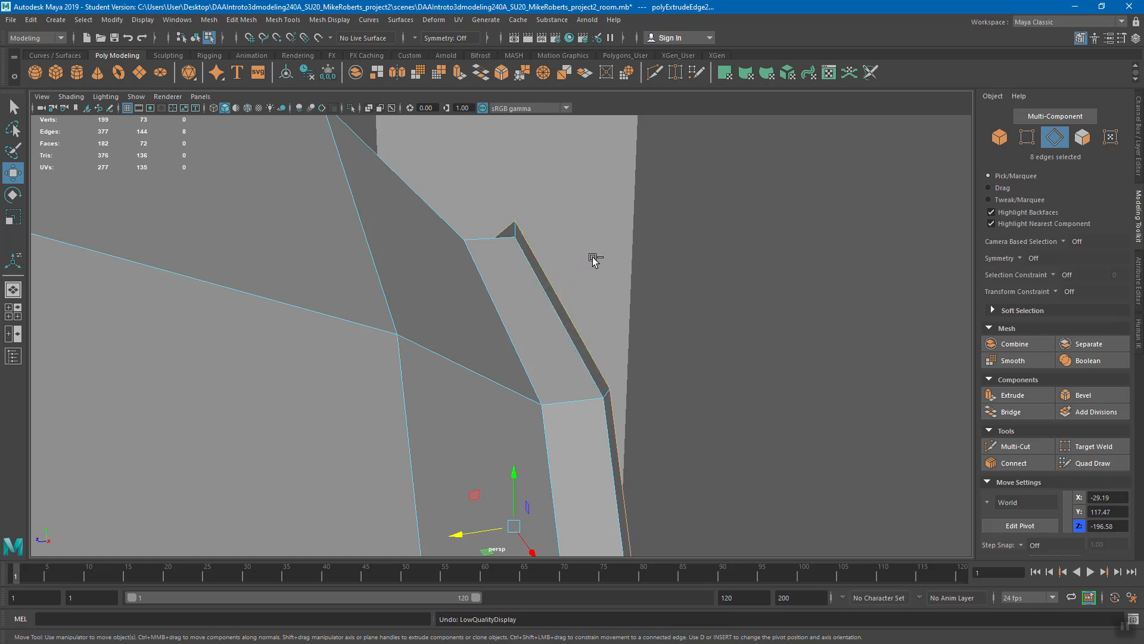
{"action": "key", "text": "ctrl+z"}
{"action": "key", "text": "ctrl+z"}
{"action": "key", "text": "ctrl+z"}
{"action": "key", "text": "ctrl+z"}
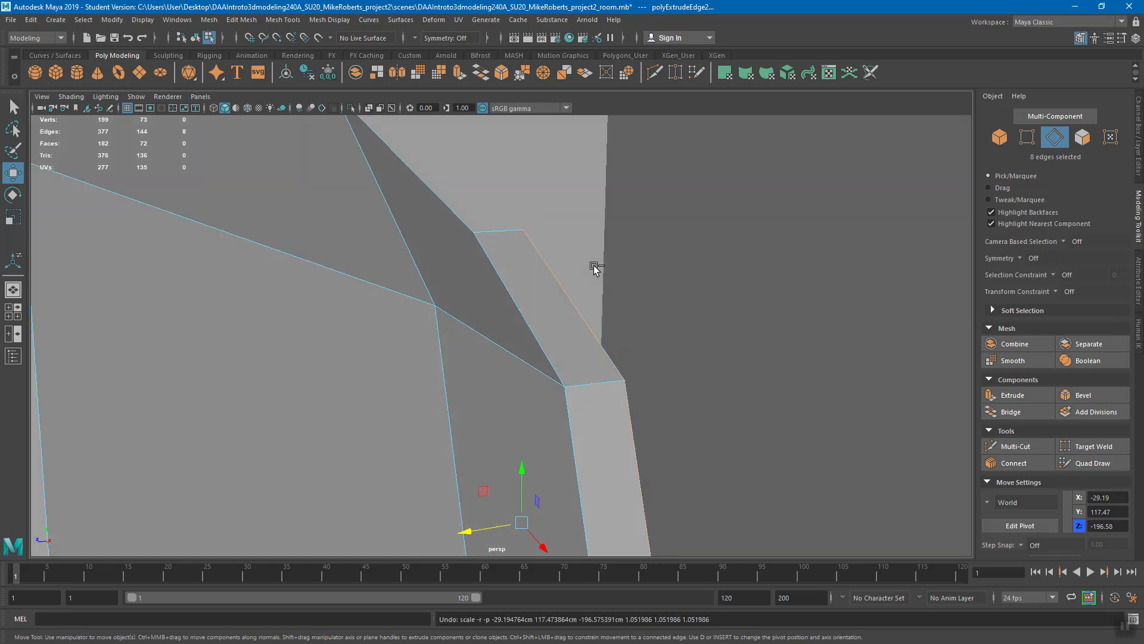
{"action": "key", "text": "r"}
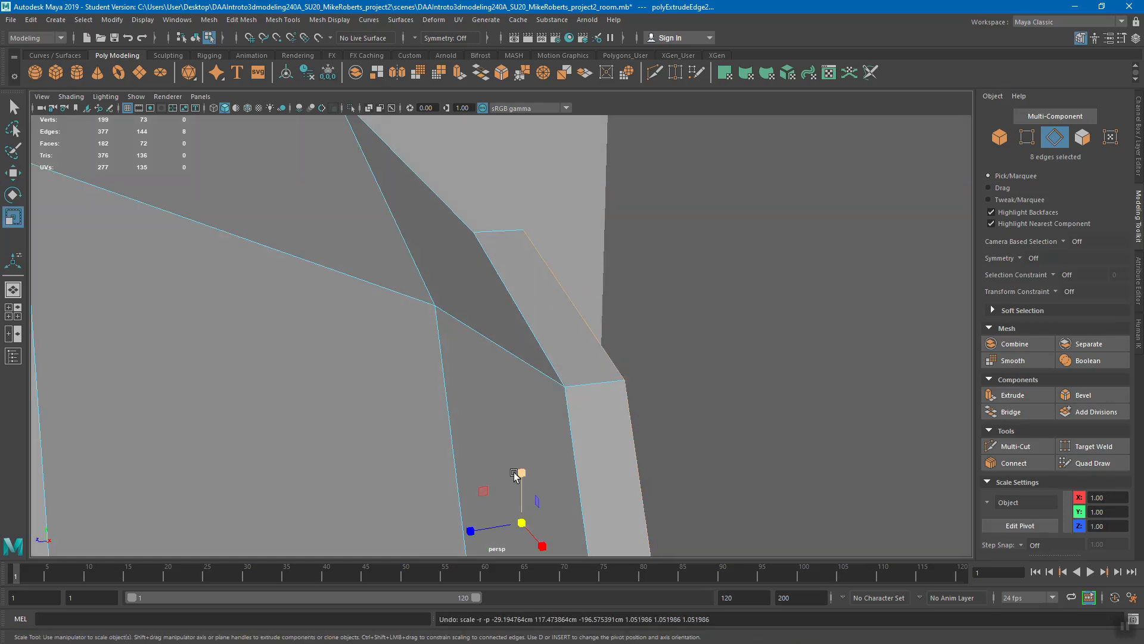
{"action": "left_click_drag", "start_coordinate": [524, 523], "coordinate": [602, 298]}
{"action": "key", "text": "ctrl+z"}
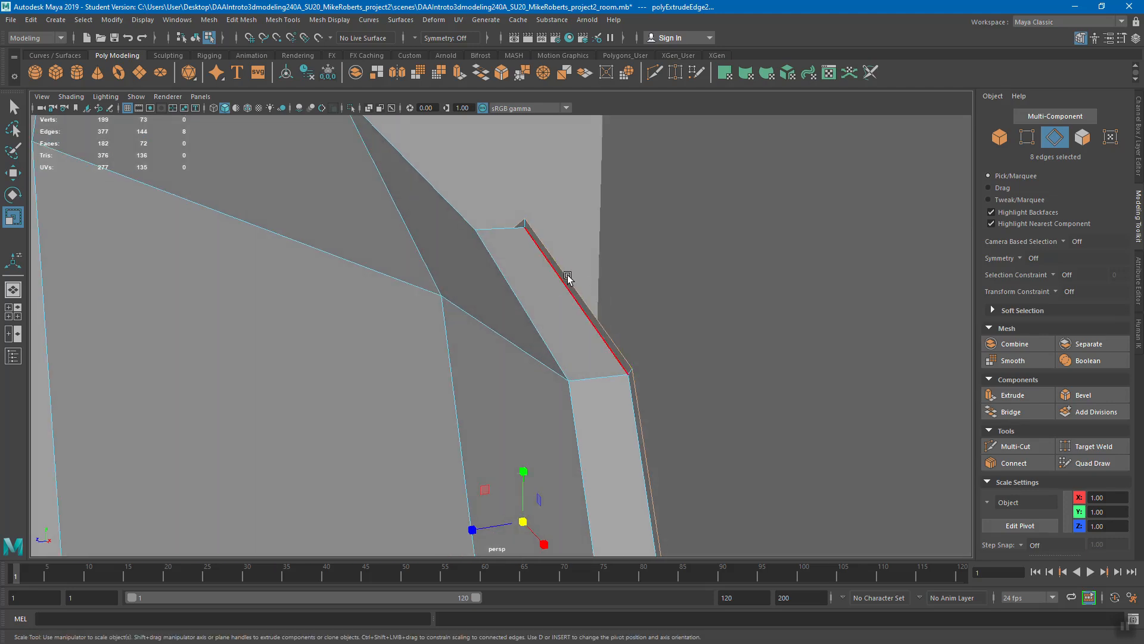
Turn the smooth mesh preview back on and check the tightened lip against the unsmoothed mesh.
{"action": "key", "text": "3"}
{"action": "scroll", "coordinate": [646, 315], "scroll_direction": "down", "scroll_amount": 4}
{"action": "mouse_move", "coordinate": [638, 315]}
{"action": "left_mouse_down", "text": "alt"}
{"action": "mouse_move", "coordinate": [580, 319]}
{"action": "mouse_move", "coordinate": [621, 335]}
{"action": "mouse_move", "coordinate": [621, 319]}
{"action": "left_mouse_up", "text": "alt"}
{"action": "key", "text": "1"}
{"action": "key", "text": "3"}
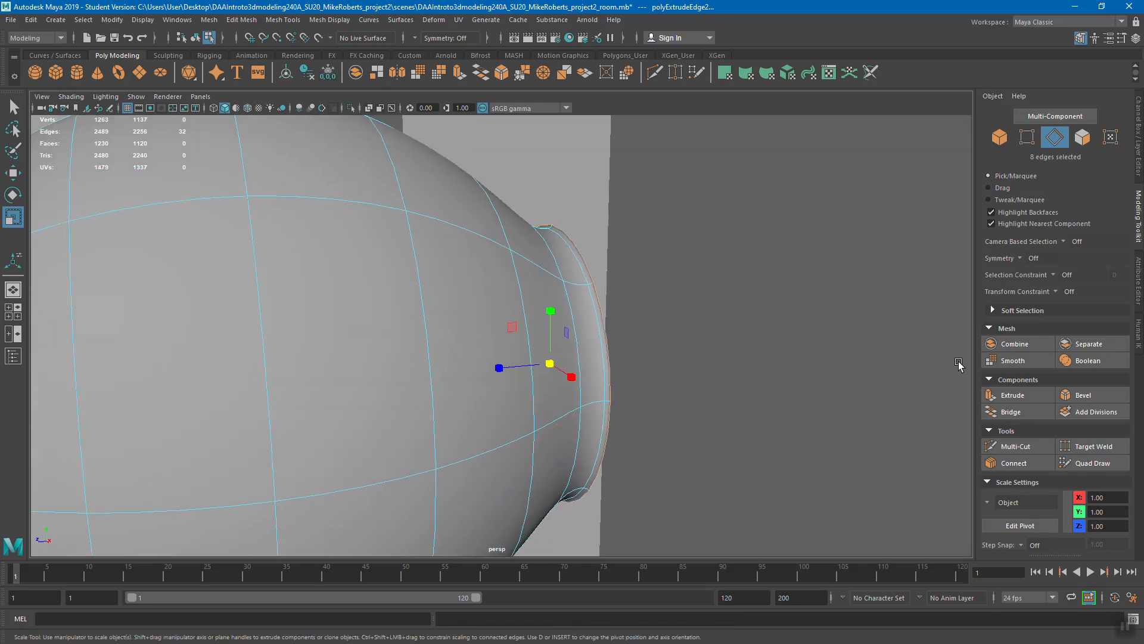
Extrude the lip's border loop and scale it outward in X and Y into a flat flange around the neck.
{"action": "left_click", "coordinate": [1012, 395]}
{"action": "key", "text": "r"}
{"action": "left_click_drag", "start_coordinate": [546, 364], "coordinate": [583, 335]}
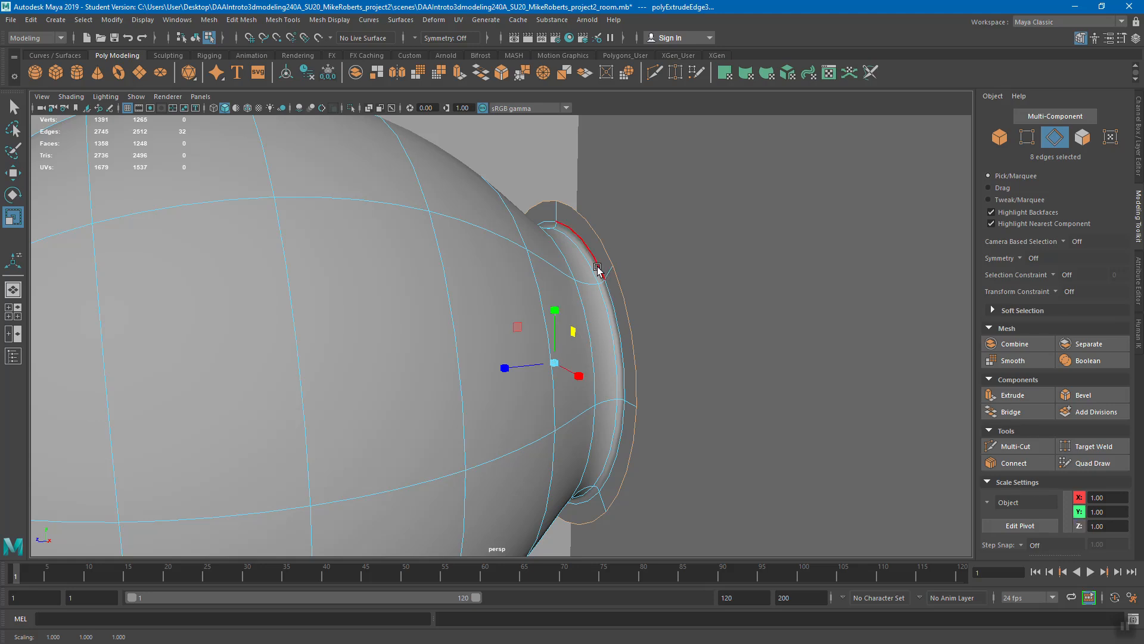
{"action": "left_click_drag", "start_coordinate": [602, 251], "coordinate": [580, 258], "text": "alt"}
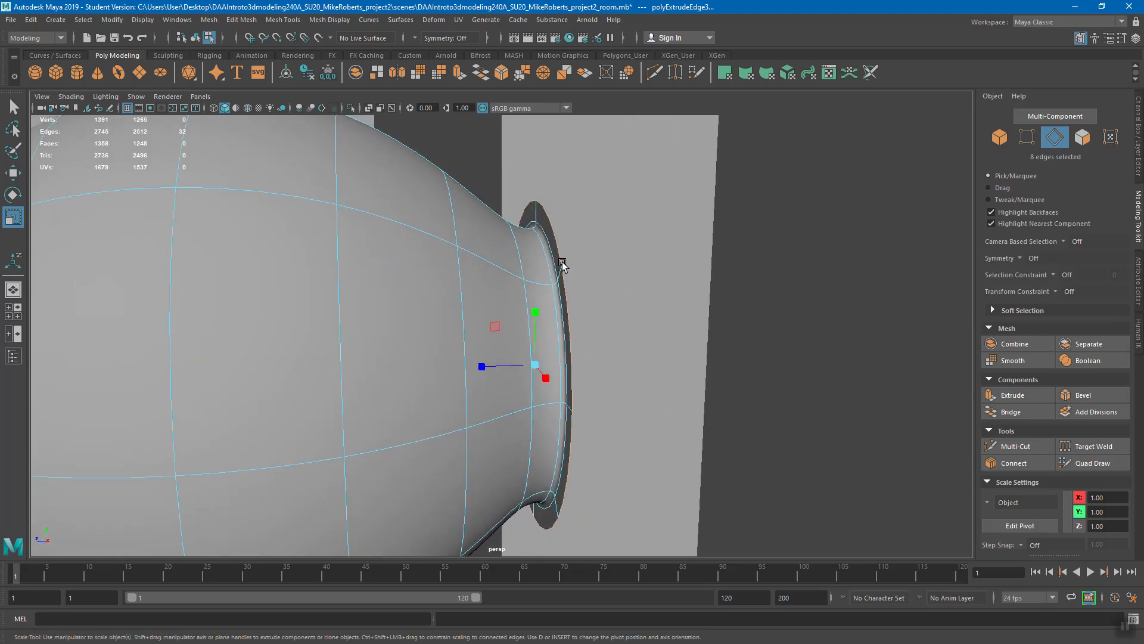
Extrude the flange's outer border loop and move it slightly toward the door, to about Z -196.70, to tighten the rim.
{"action": "left_click", "coordinate": [1013, 394]}
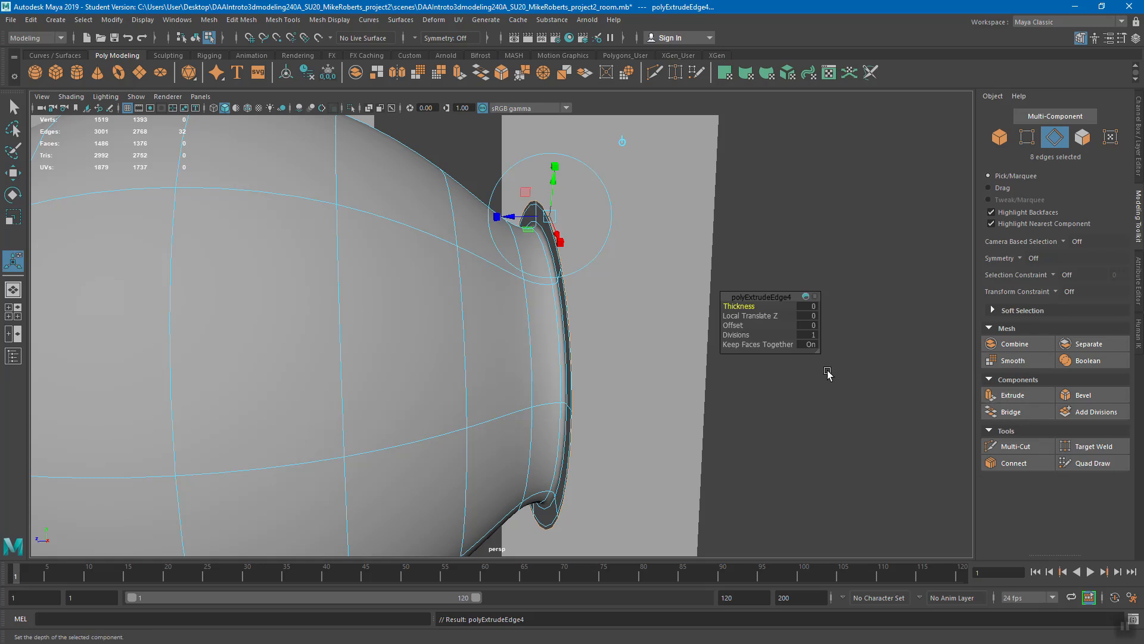
{"action": "key", "text": "w"}
{"action": "left_click_drag", "start_coordinate": [478, 365], "coordinate": [493, 378]}
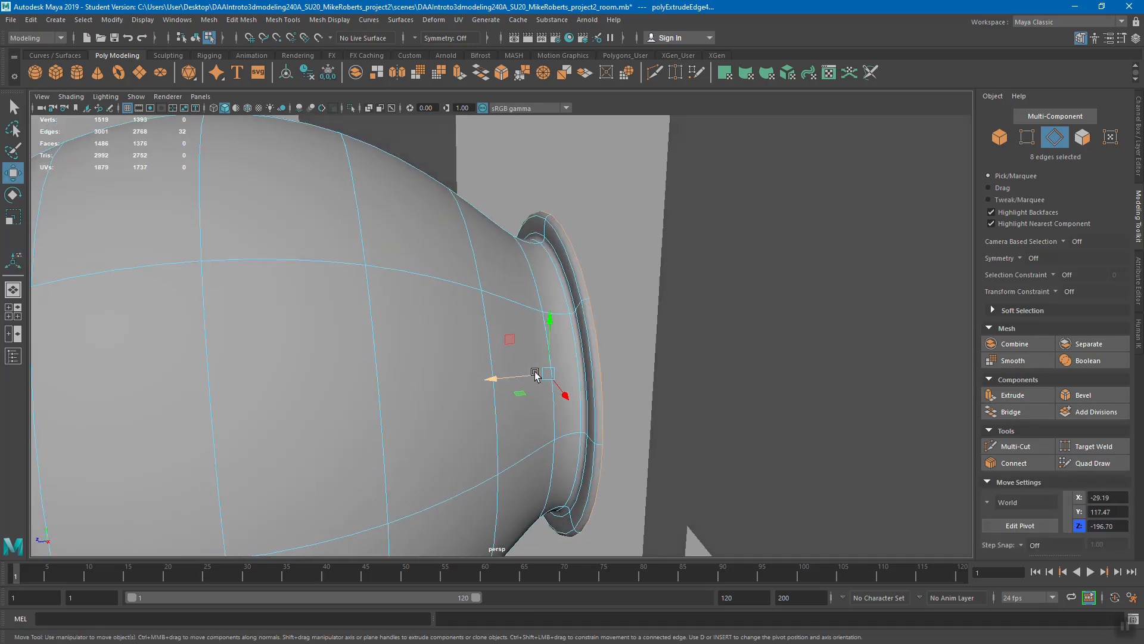
{"action": "left_click", "coordinate": [989, 502]}
{"action": "left_click", "coordinate": [1004, 511]}
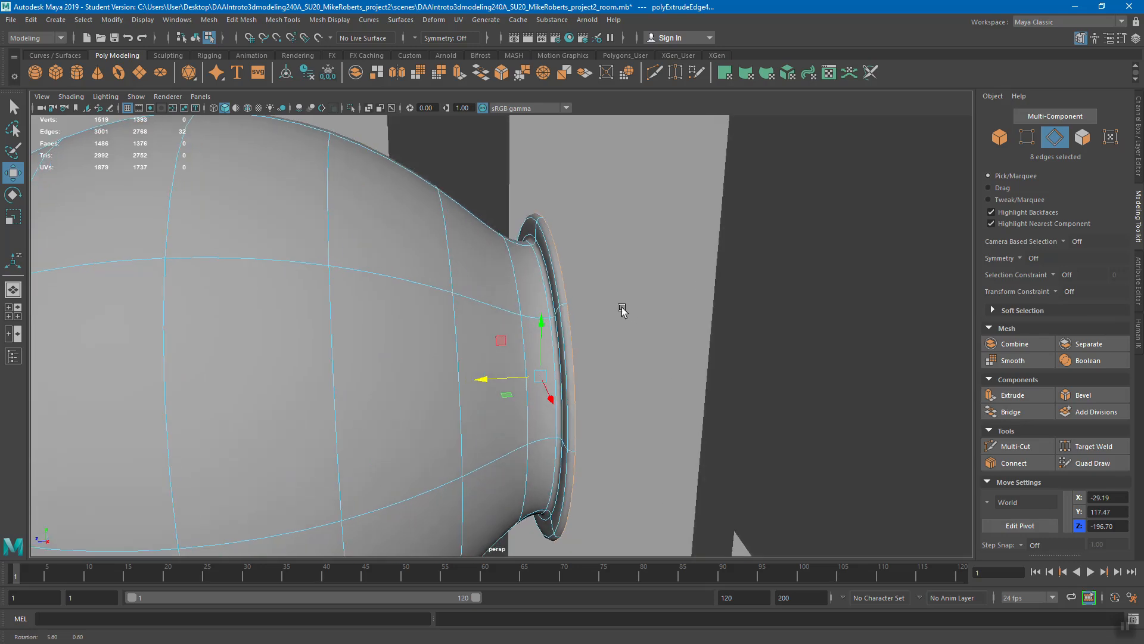
Extrude the rim's border loop and move it along Z toward the door to about -197.09 to give the flange thickness.
{"action": "left_click", "coordinate": [1013, 395]}
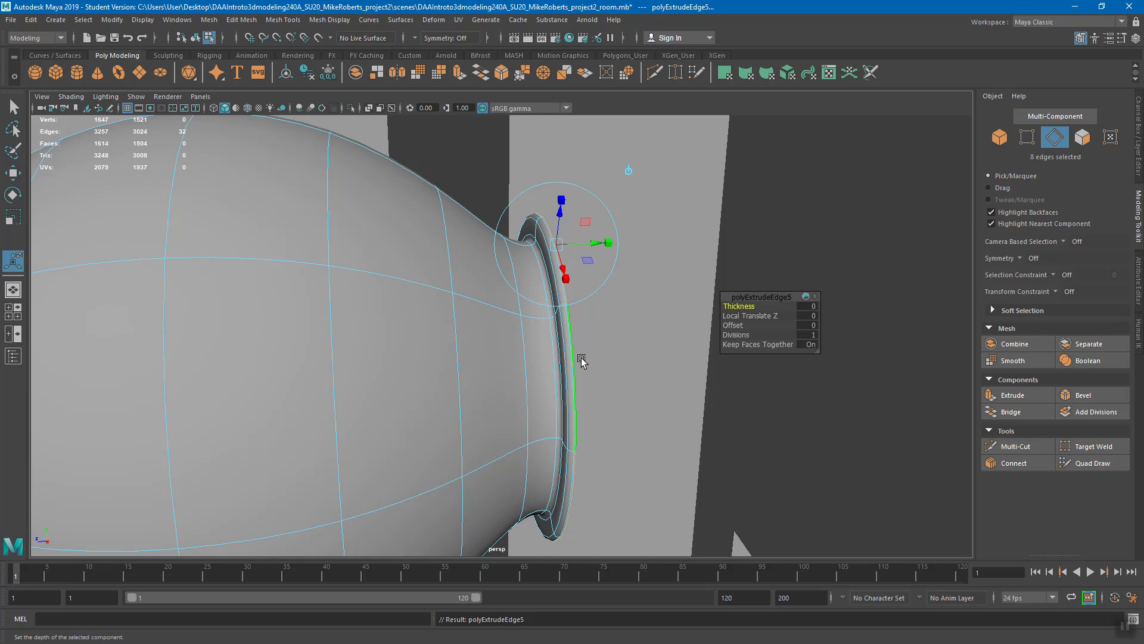
{"action": "key", "text": "w"}
{"action": "left_click_drag", "start_coordinate": [486, 380], "coordinate": [510, 380]}
{"action": "left_click", "coordinate": [574, 397]}
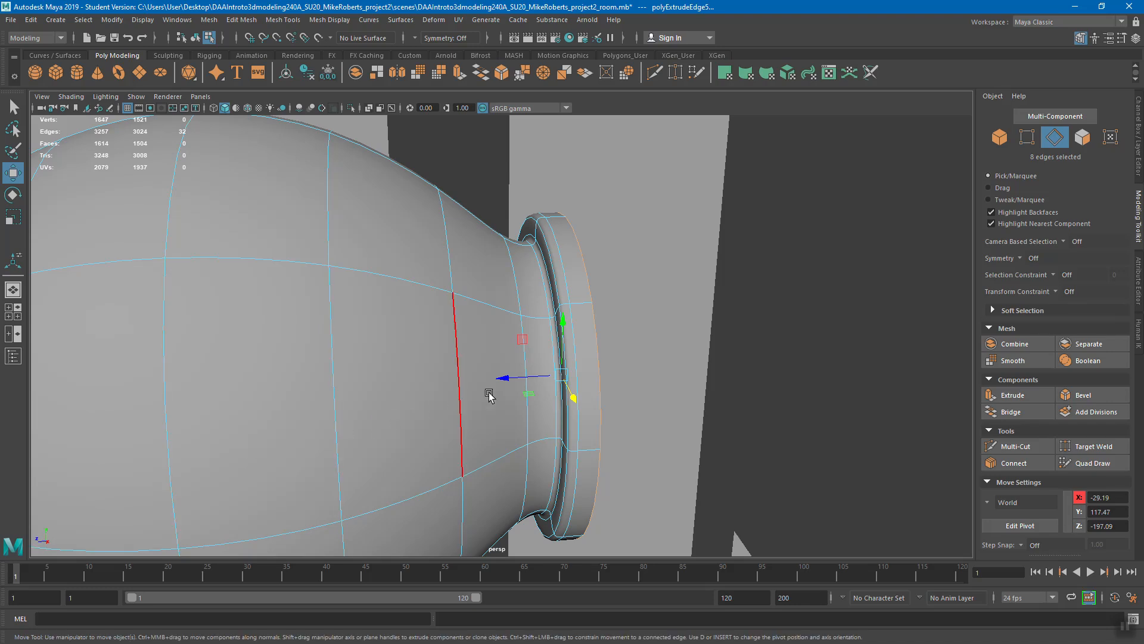
{"action": "left_click", "coordinate": [503, 379]}
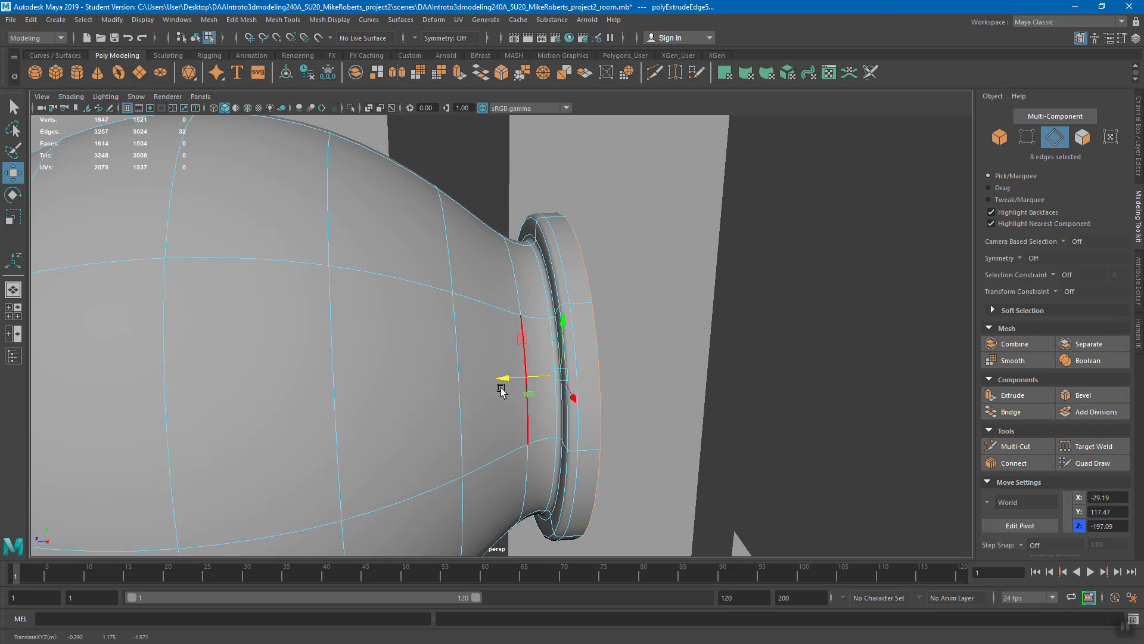
{"action": "left_click_drag", "start_coordinate": [502, 389], "coordinate": [495, 395], "text": "alt"}
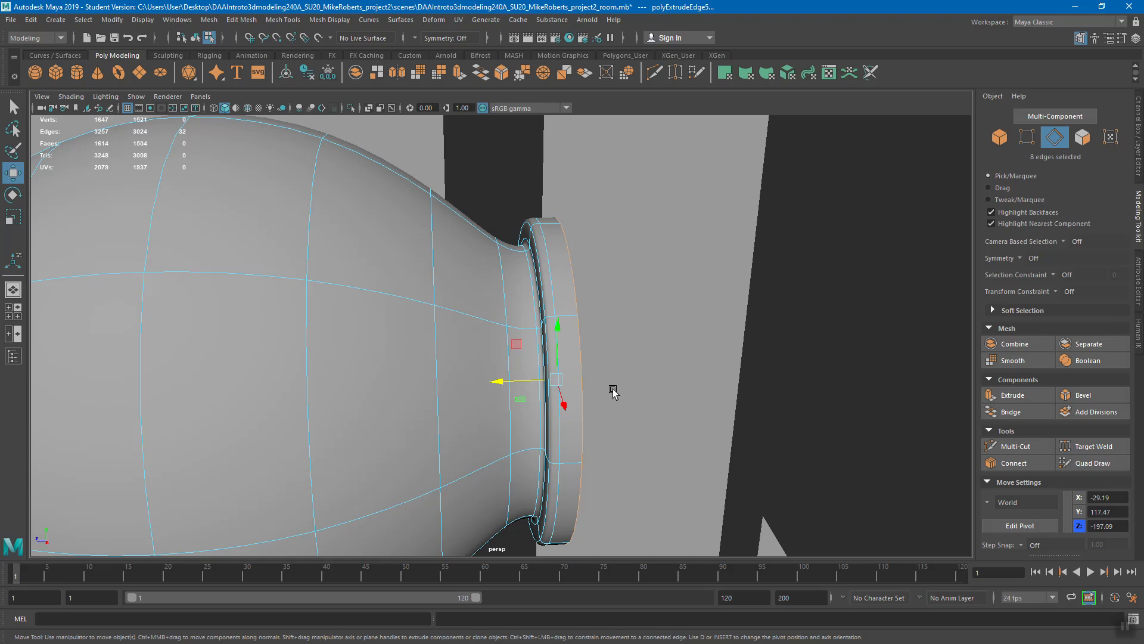
Extrude the thickened rim's border loop twice, scaling it up slightly in X and Y, then further outward into a second flange.
{"action": "key", "text": "ctrl+e"}
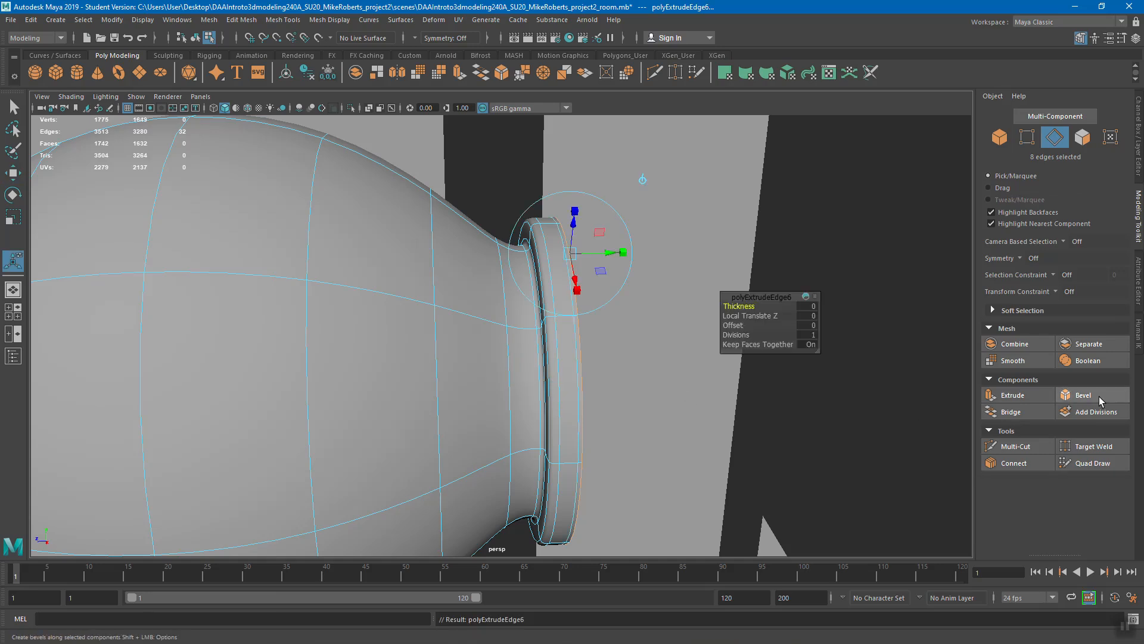
{"action": "left_click_drag", "start_coordinate": [669, 378], "coordinate": [659, 350], "text": "alt"}
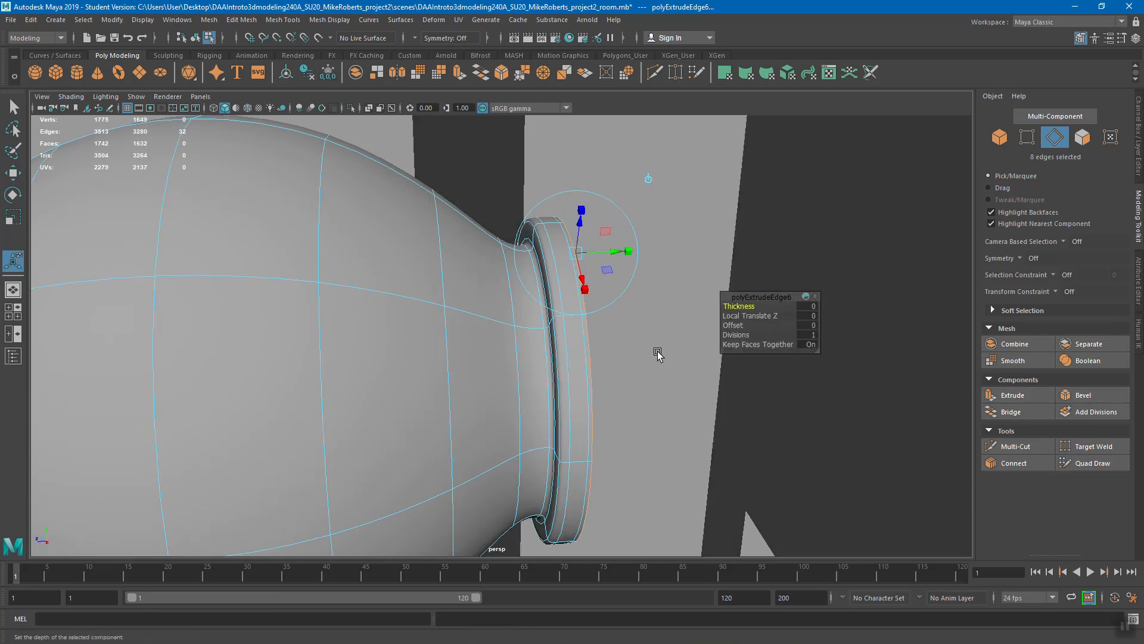
{"action": "key", "text": "r"}
{"action": "left_click_drag", "start_coordinate": [558, 385], "coordinate": [583, 376], "text": "alt"}
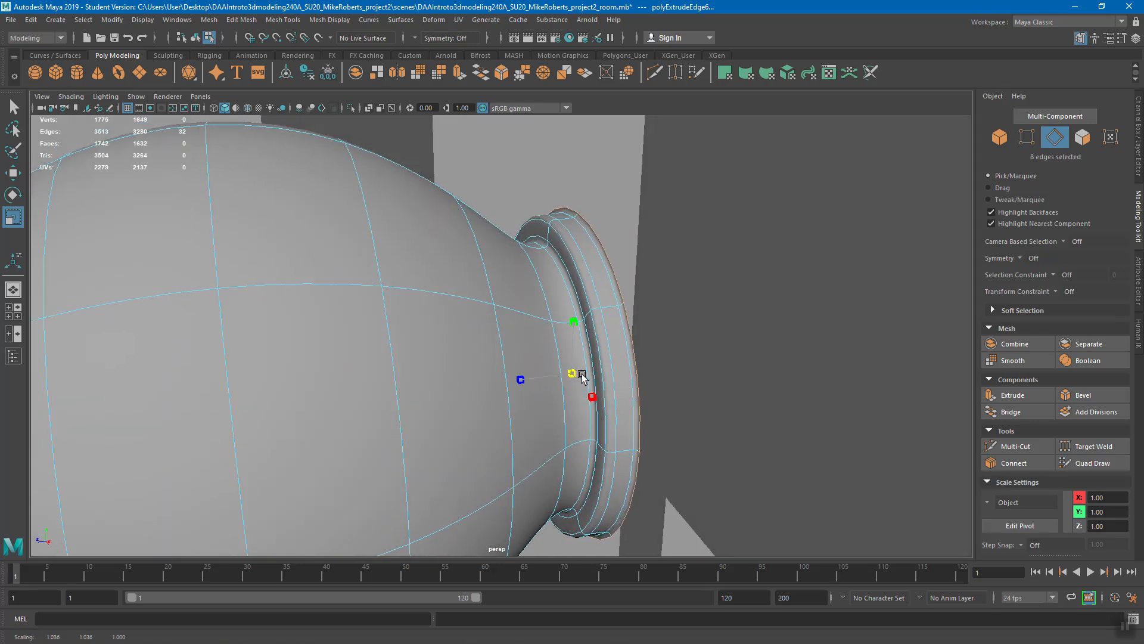
{"action": "key", "text": "ctrl+e"}
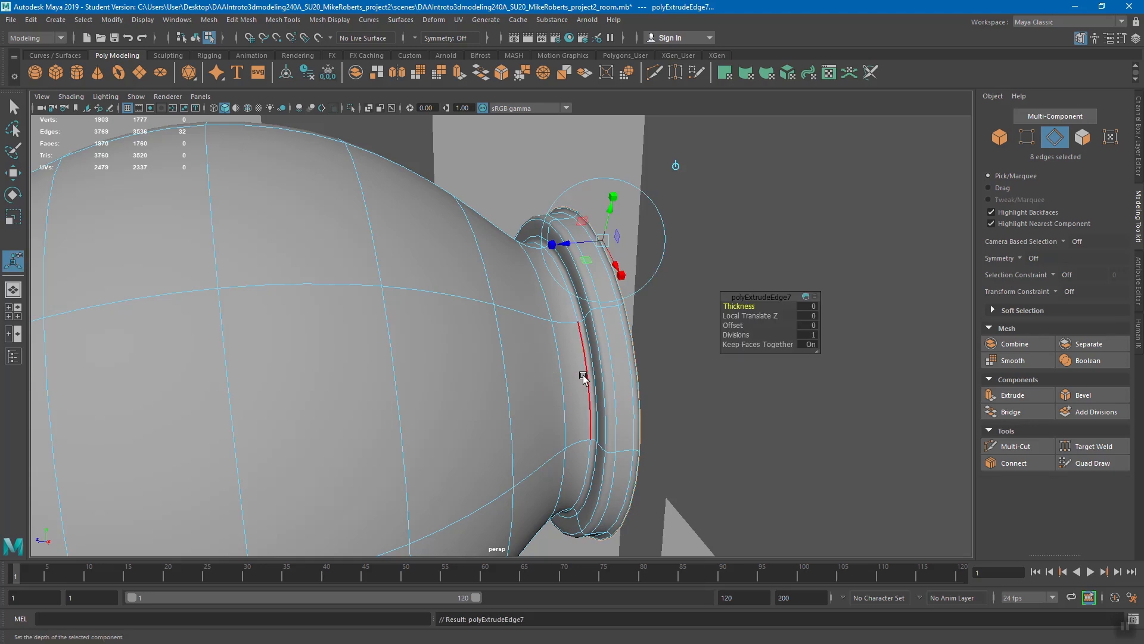
{"action": "key", "text": "r"}
{"action": "left_click_drag", "start_coordinate": [570, 374], "coordinate": [598, 376]}
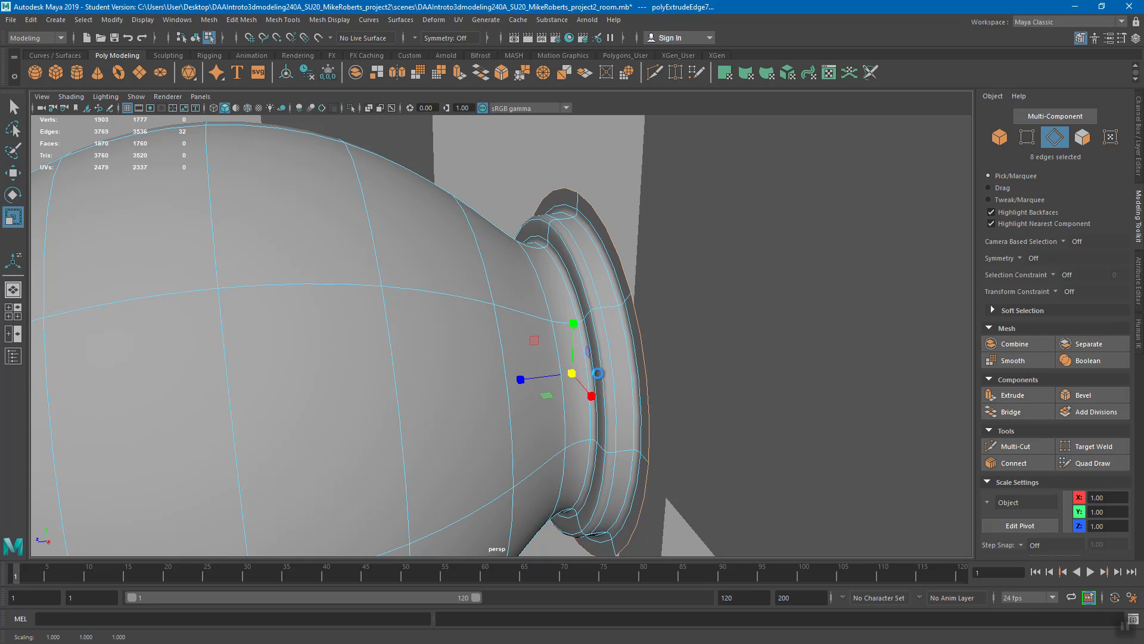
Extrude the second flange's border loop twice toward the door, first slightly and then to about Z -198.27, forming a thick base collar.
{"action": "key", "text": "ctrl+e"}
{"action": "key", "text": "w"}
{"action": "left_click_drag", "start_coordinate": [524, 382], "coordinate": [531, 380]}
{"action": "key", "text": "ctrl+e"}
{"action": "left_click_drag", "start_coordinate": [544, 378], "coordinate": [658, 362]}
{"action": "scroll", "coordinate": [661, 370], "scroll_direction": "down", "scroll_amount": 3}
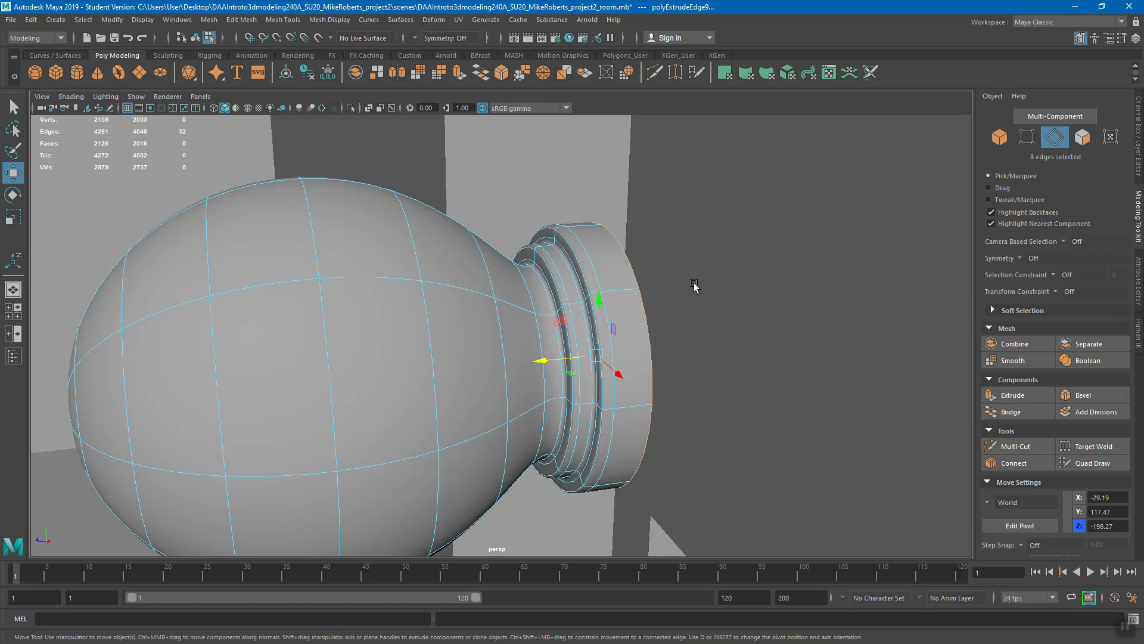
{"action": "left_click_drag", "start_coordinate": [507, 277], "coordinate": [534, 277], "text": "alt"}
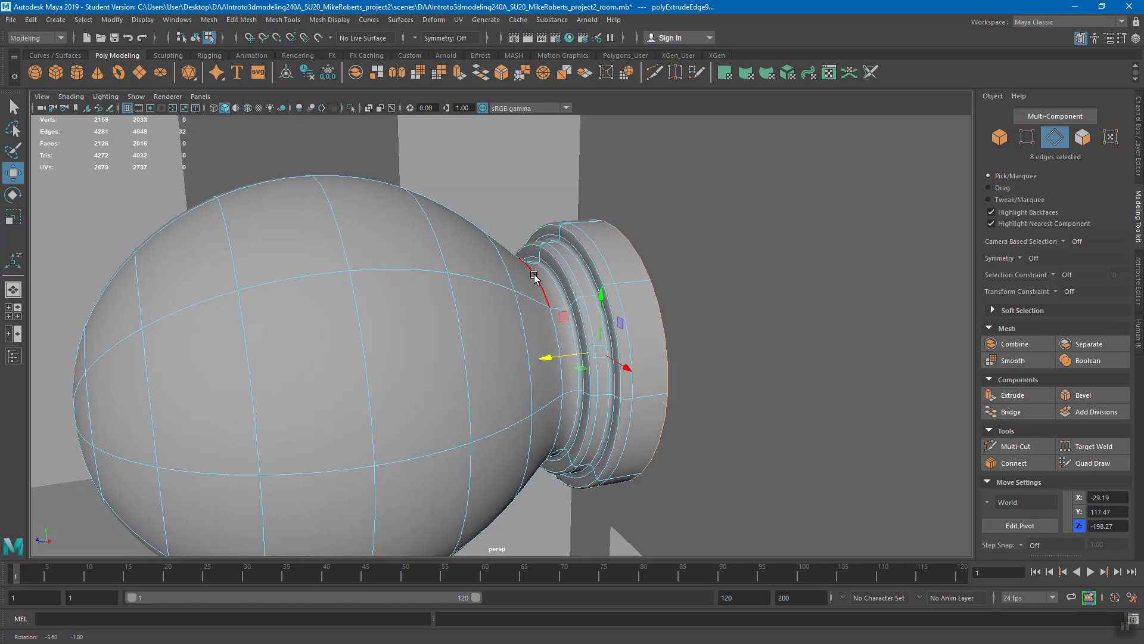
Examine the knob's neck, stepped collars and base from several angles.
{"action": "scroll", "coordinate": [603, 199], "scroll_direction": "up", "scroll_amount": 4}
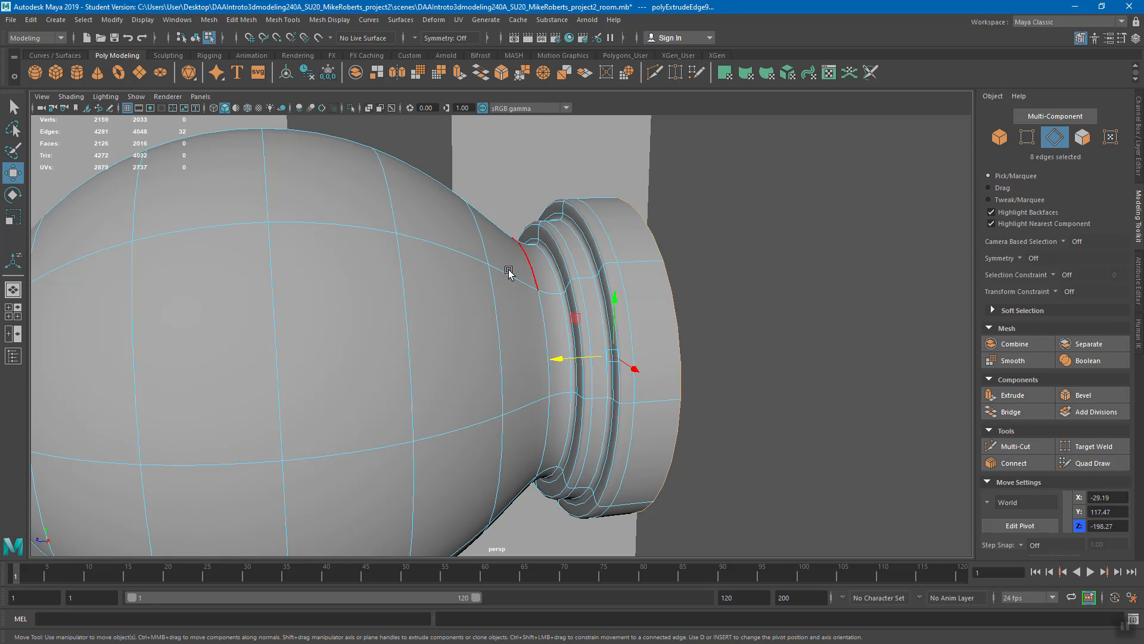
{"action": "scroll", "coordinate": [574, 270], "scroll_direction": "down", "scroll_amount": 1}
{"action": "left_click_drag", "start_coordinate": [574, 270], "coordinate": [205, 298], "text": "alt"}
{"action": "left_click_drag", "start_coordinate": [468, 263], "coordinate": [531, 280], "text": "alt"}
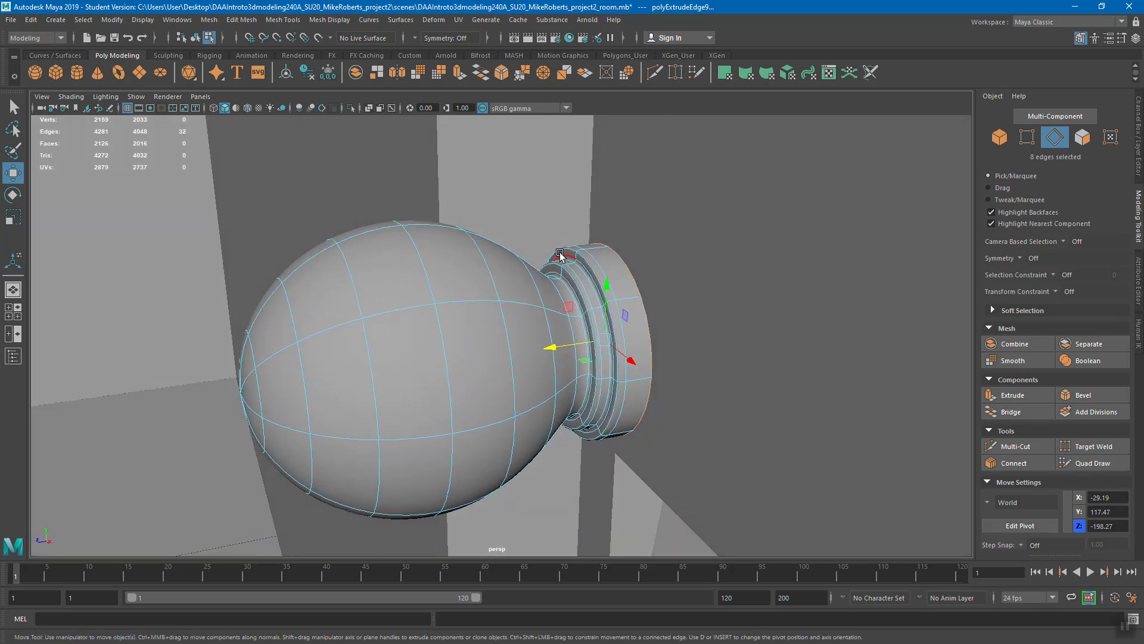
{"action": "left_click_drag", "start_coordinate": [457, 274], "coordinate": [475, 286], "text": "alt"}
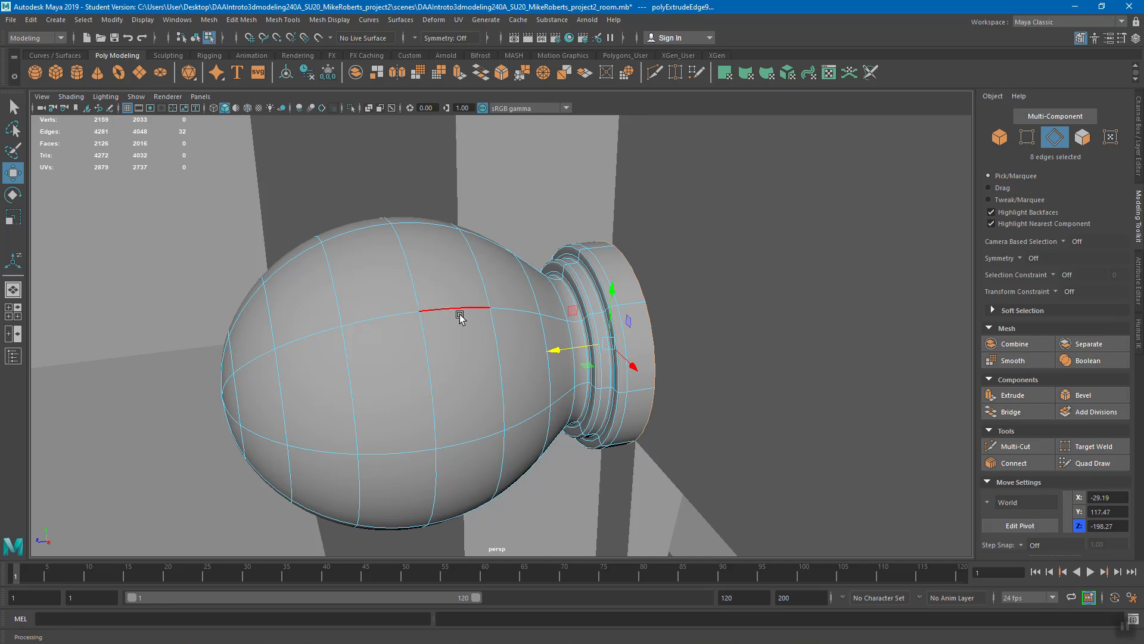
{"action": "left_click_drag", "start_coordinate": [511, 307], "coordinate": [495, 299], "text": "alt"}
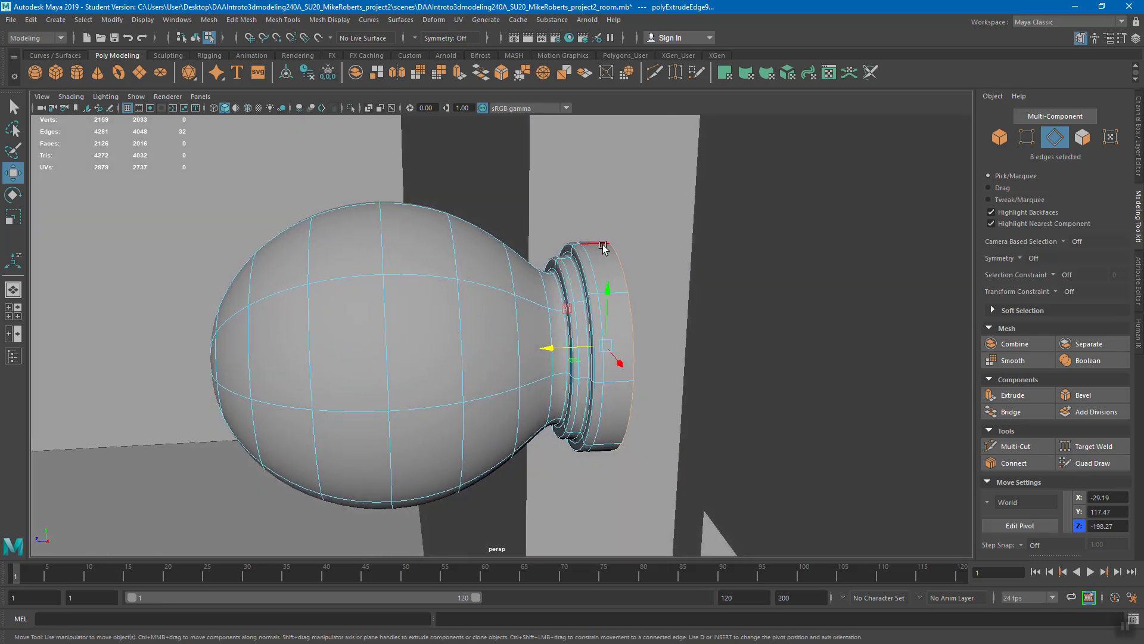
{"action": "left_click_drag", "start_coordinate": [341, 300], "coordinate": [524, 276], "text": "alt"}
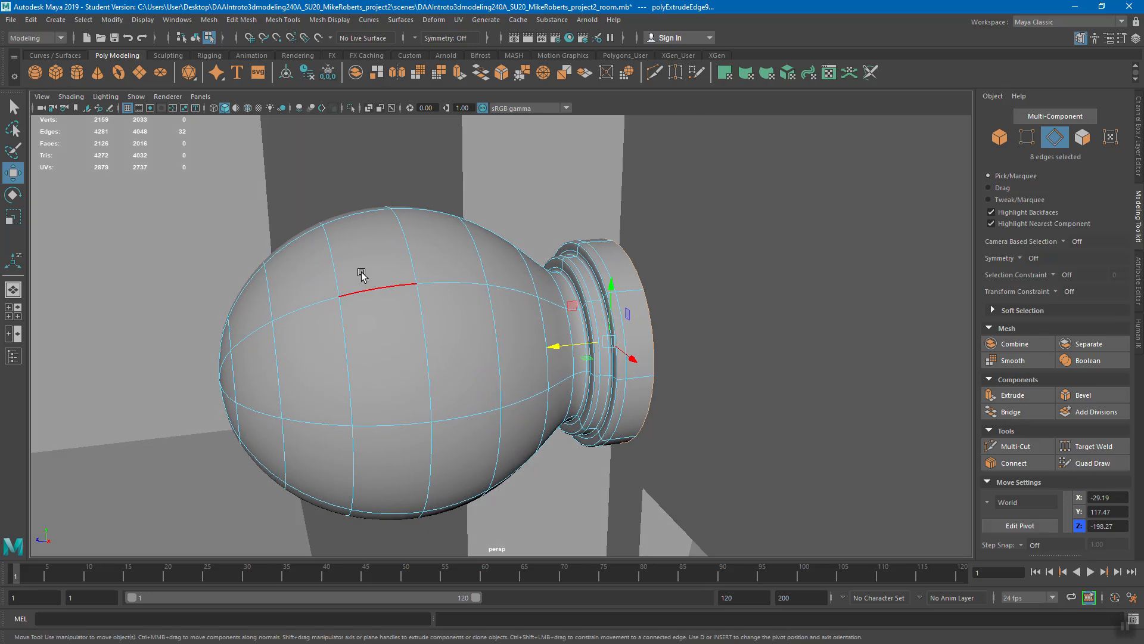
{"action": "scroll", "coordinate": [596, 253], "scroll_direction": "up", "scroll_amount": 3}
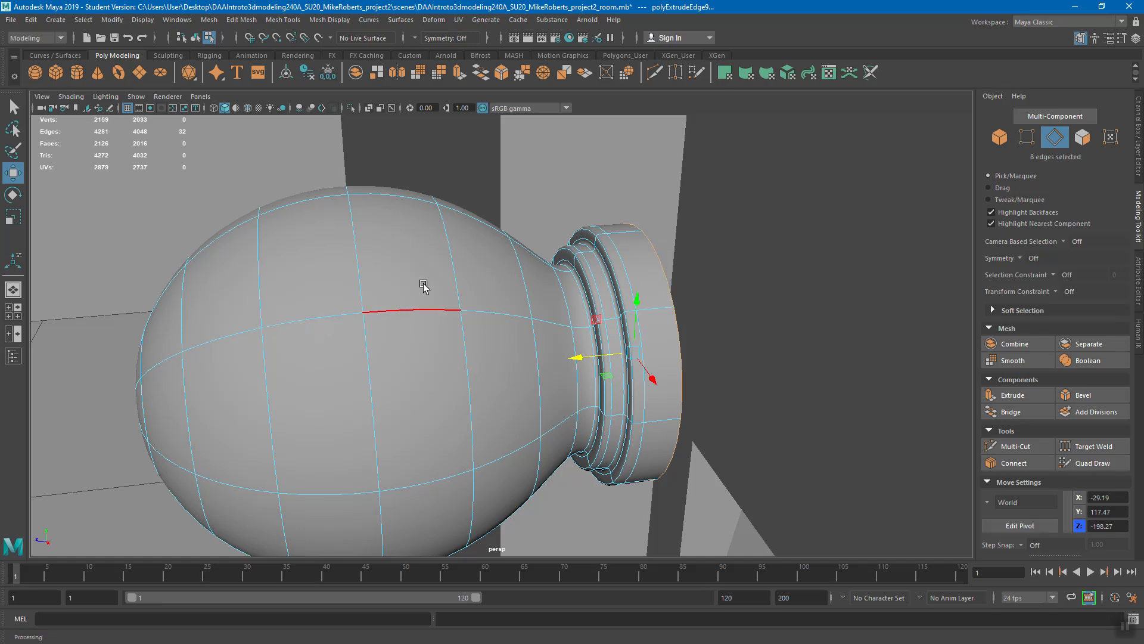
Return the knob to object mode, turn off its smooth preview, and apply Smooth with 1 division to the mesh.
{"action": "right_click_drag", "start_coordinate": [411, 271], "coordinate": [471, 252]}
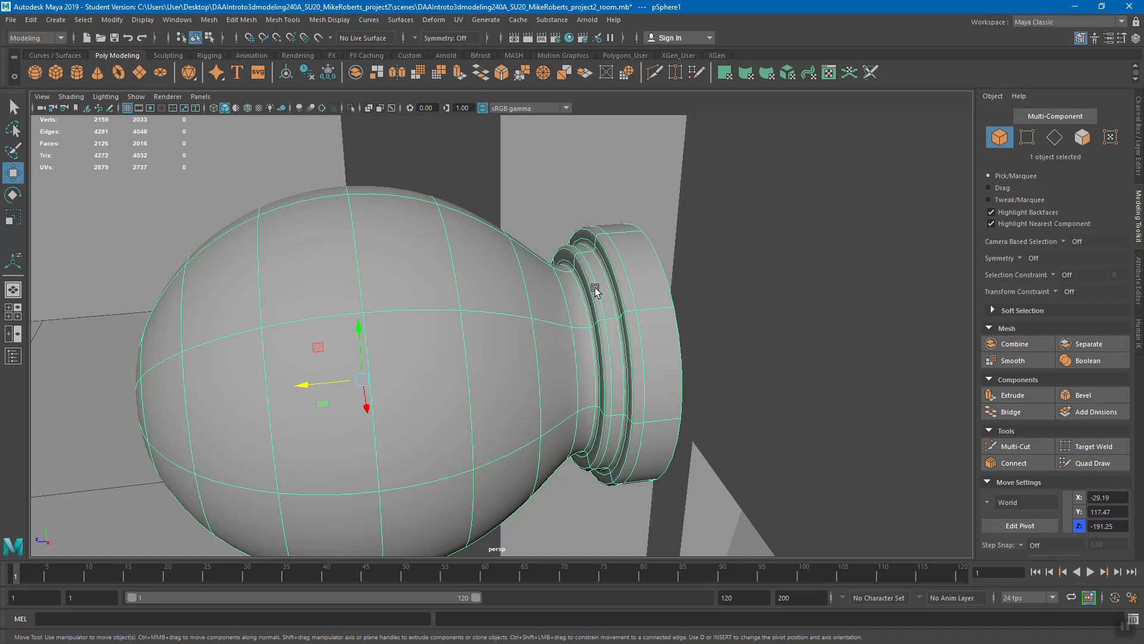
{"action": "left_click_drag", "start_coordinate": [670, 268], "coordinate": [645, 266], "text": "alt"}
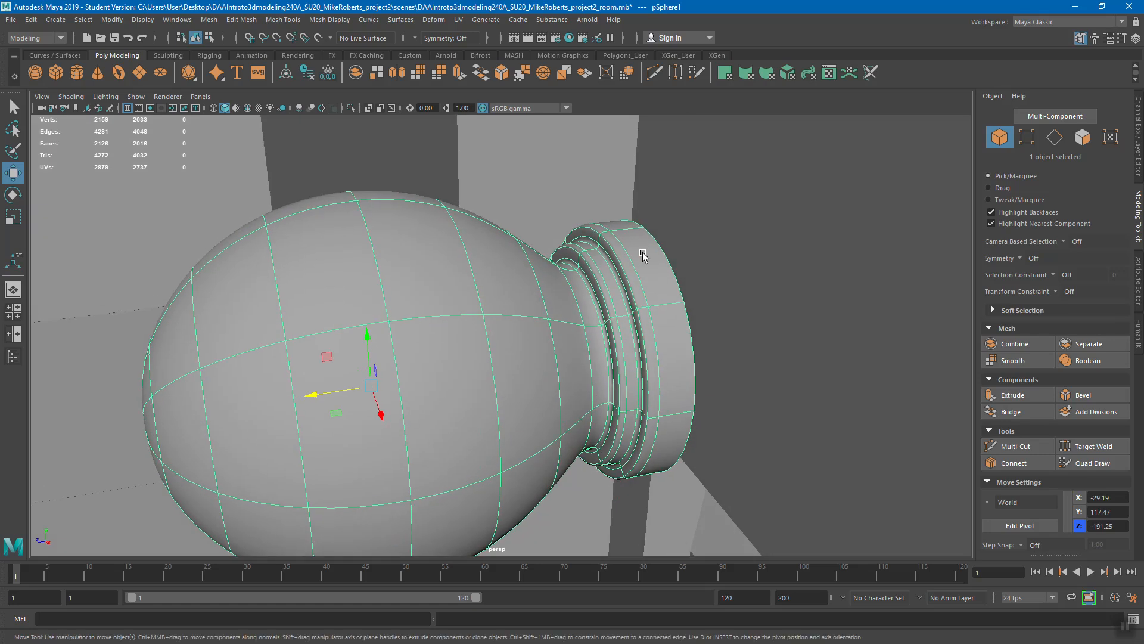
{"action": "key", "text": "1"}
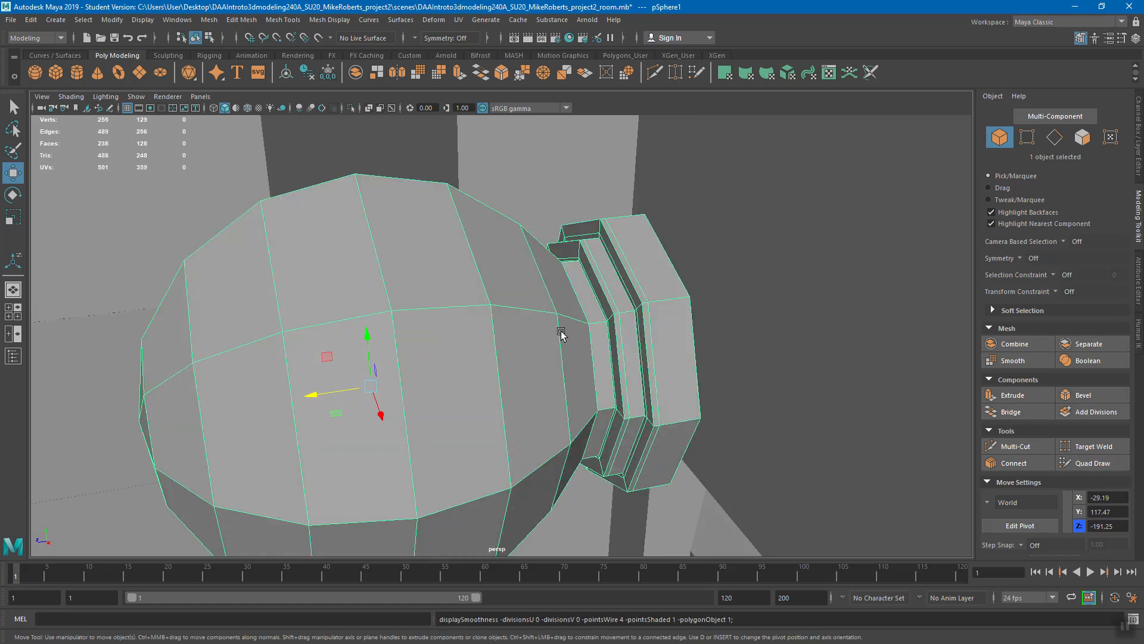
{"action": "left_click_drag", "start_coordinate": [554, 332], "coordinate": [575, 325], "text": "alt"}
{"action": "right_click_drag", "start_coordinate": [521, 280], "coordinate": [560, 263]}
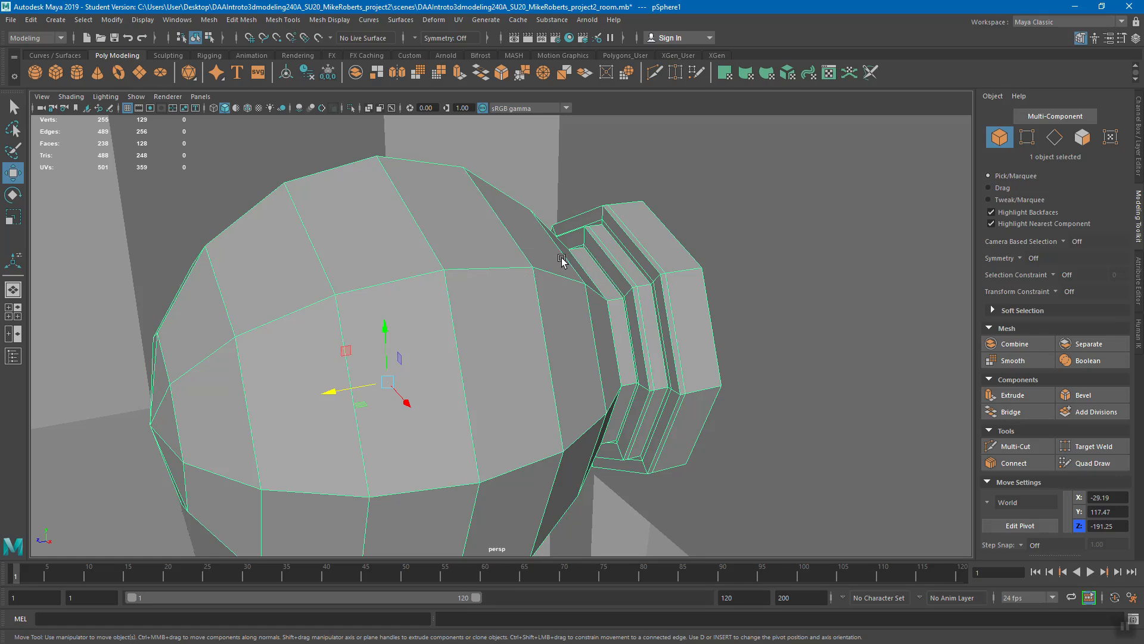
{"action": "left_click", "coordinate": [1025, 360]}
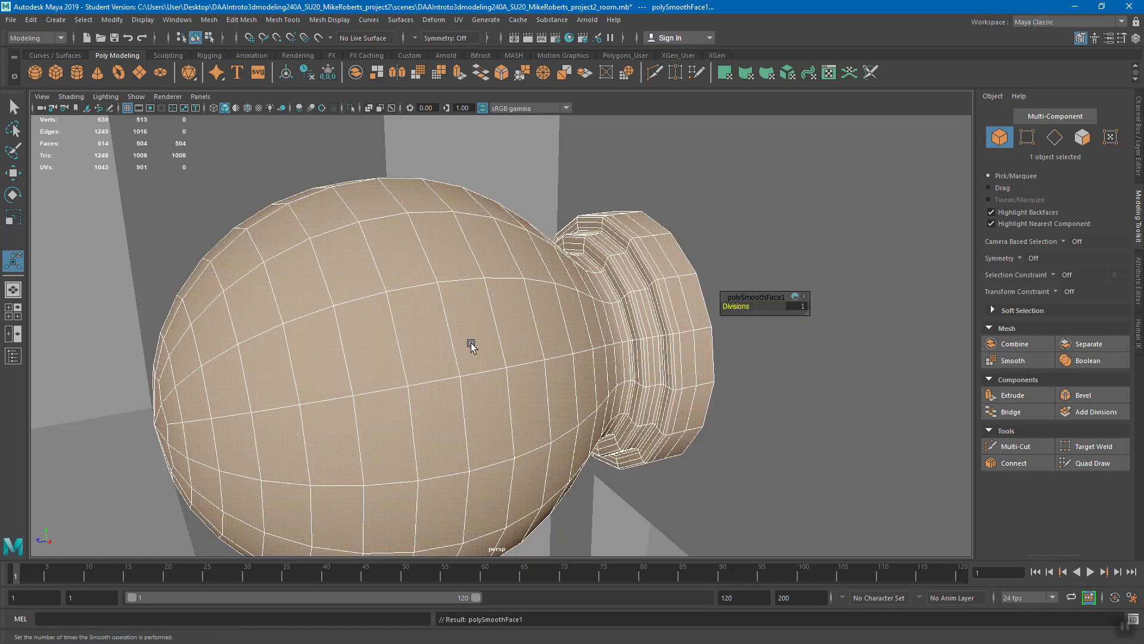
{"action": "key", "text": "q"}
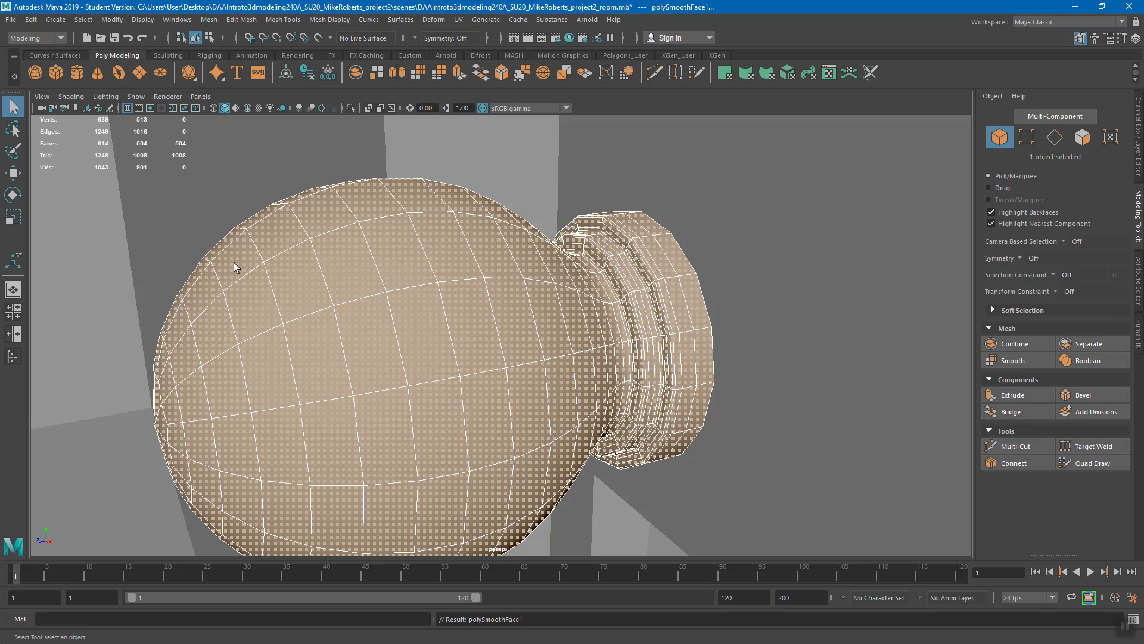
{"action": "left_click", "coordinate": [423, 313]}
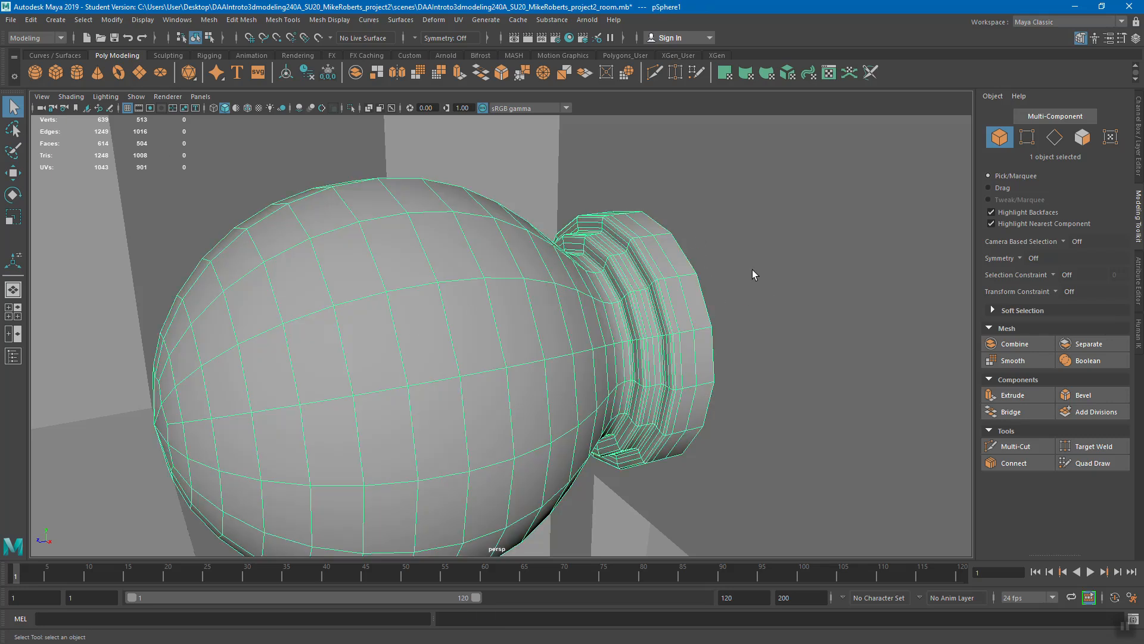
Move the knob against the door's edge at about X -37.86, Y 117.72, Z -201.81, and save the scene.
{"action": "scroll", "coordinate": [678, 327], "scroll_direction": "down", "scroll_amount": 10}
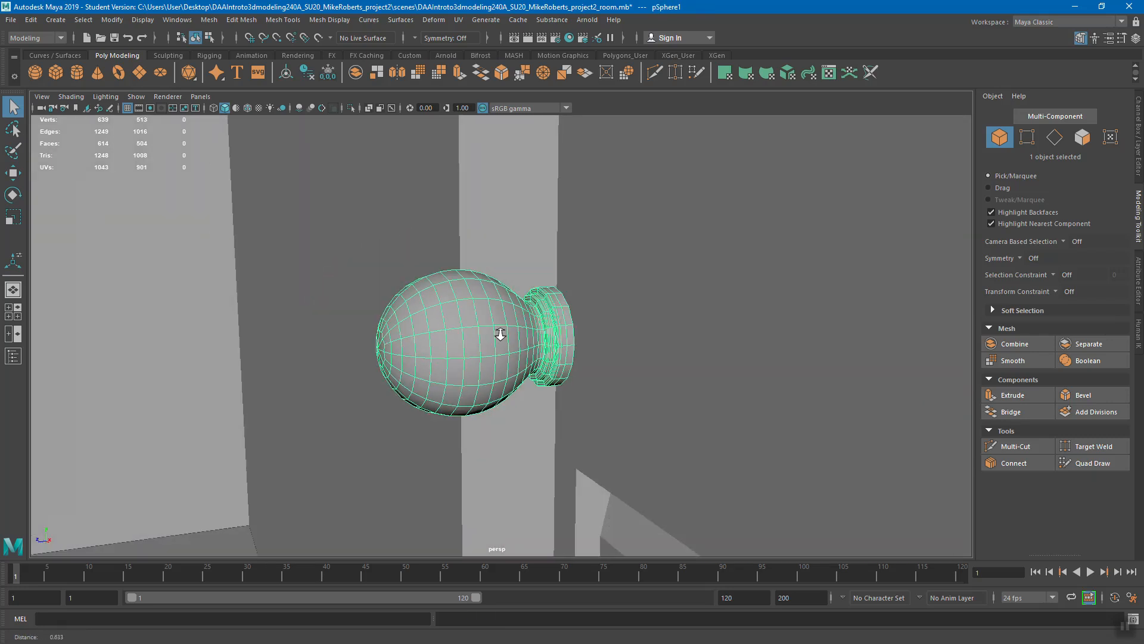
{"action": "key", "text": "w"}
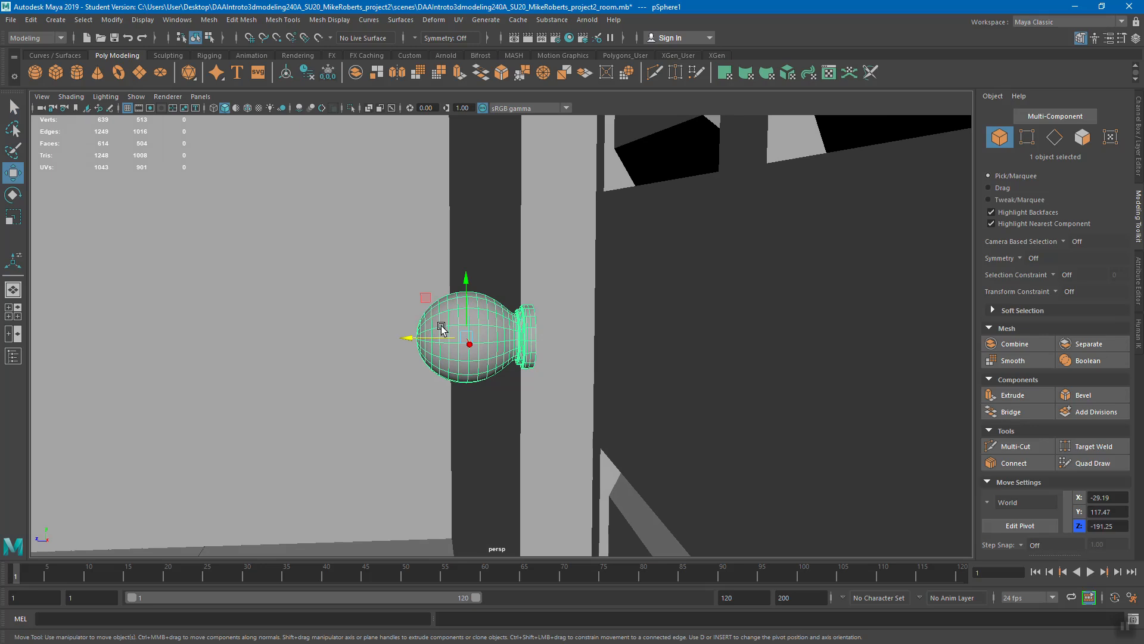
{"action": "left_click_drag", "start_coordinate": [425, 296], "coordinate": [538, 298]}
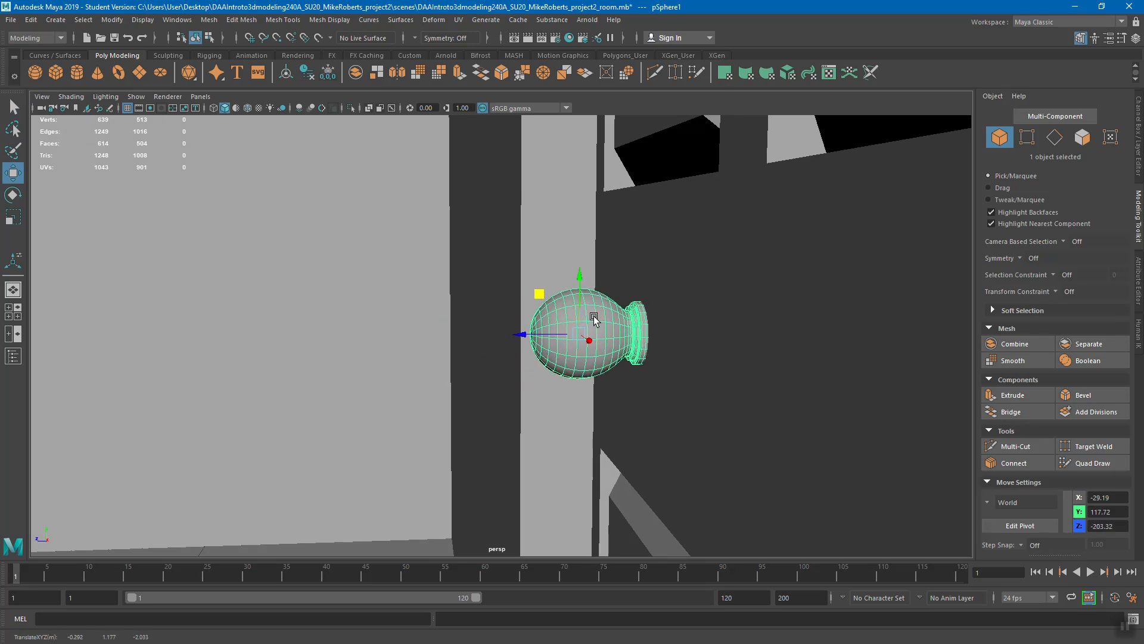
{"action": "key", "text": "r"}
{"action": "left_click_drag", "start_coordinate": [660, 355], "coordinate": [566, 350], "text": "alt"}
{"action": "left_click_drag", "start_coordinate": [576, 331], "coordinate": [511, 337]}
{"action": "key", "text": "w"}
{"action": "left_click_drag", "start_coordinate": [511, 337], "coordinate": [401, 360], "text": "alt"}
{"action": "key", "text": "q"}
{"action": "key", "text": "ctrl+s"}
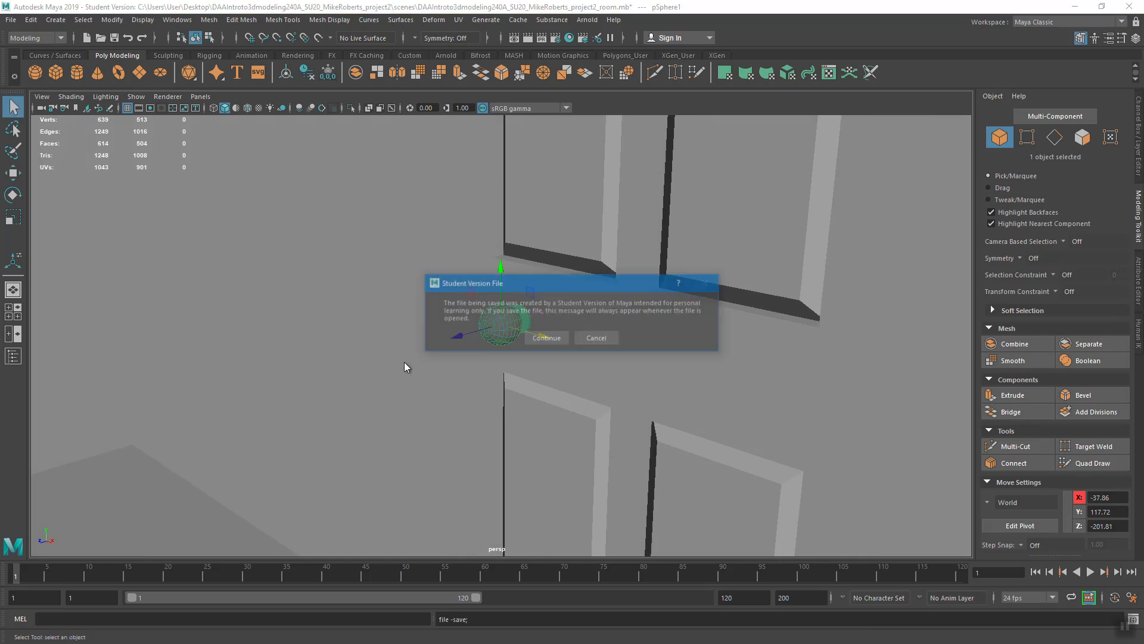
{"action": "left_click", "coordinate": [531, 343]}
Nudge the knob along Z to about -201.45 and save the scene again.
{"action": "key", "text": "w"}
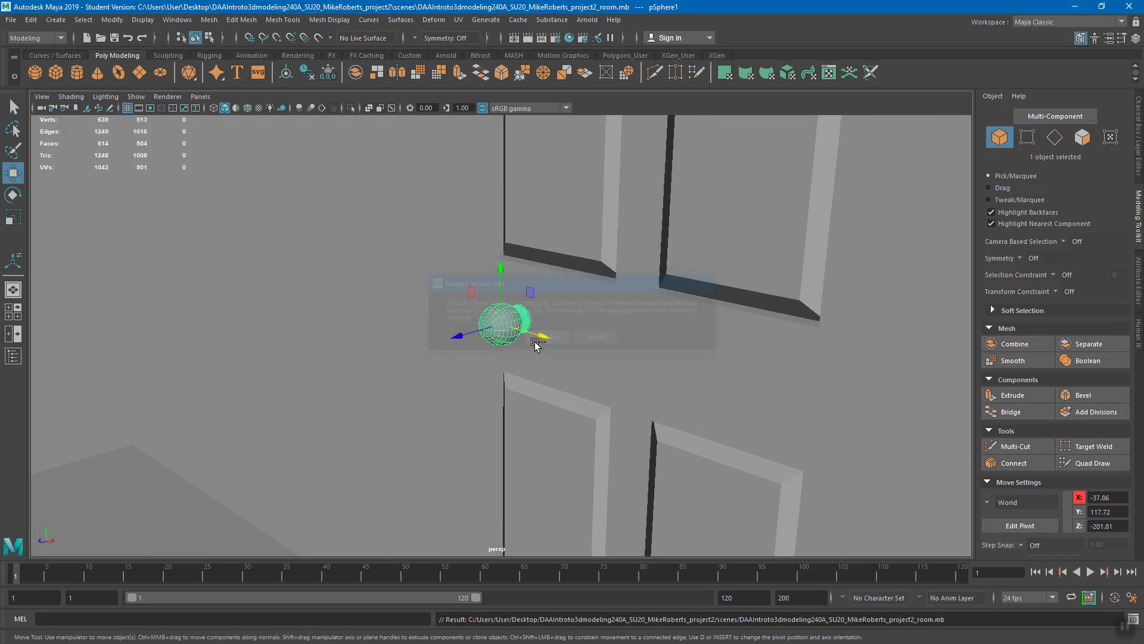
{"action": "left_click_drag", "start_coordinate": [544, 378], "coordinate": [482, 333], "text": "alt"}
{"action": "key", "text": "ctrl+s"}
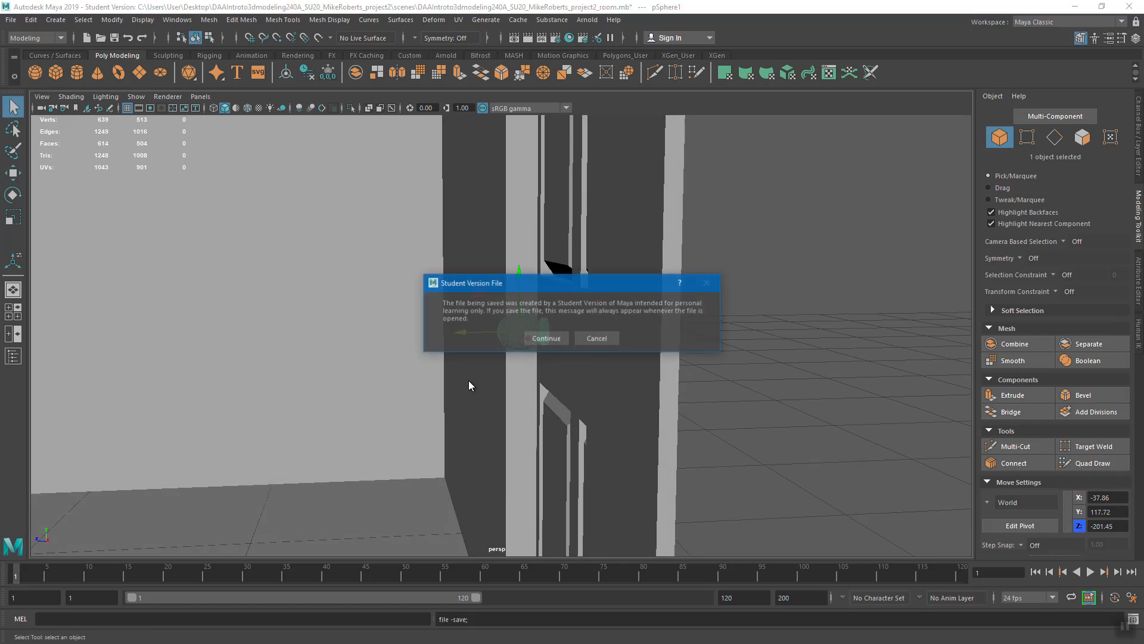
{"action": "left_click", "coordinate": [541, 336]}
Deselect the knob and view the door with its knob from inside the room.
{"action": "right_click_drag", "start_coordinate": [573, 349], "coordinate": [215, 353], "text": "alt"}
{"action": "left_click_drag", "start_coordinate": [215, 352], "coordinate": [511, 432], "text": "alt"}
{"action": "scroll", "coordinate": [419, 337], "scroll_direction": "up", "scroll_amount": 5}
{"action": "mouse_move", "coordinate": [511, 431]}
{"action": "right_mouse_down", "text": "alt"}
{"action": "mouse_move", "coordinate": [513, 399]}
{"action": "mouse_move", "coordinate": [504, 438]}
{"action": "right_mouse_up", "text": "alt"}
{"action": "key", "text": "q"}
{"action": "left_click", "coordinate": [569, 312]}
{"action": "left_click_drag", "start_coordinate": [569, 313], "coordinate": [559, 276], "text": "alt"}
{"action": "right_click_drag", "start_coordinate": [559, 276], "coordinate": [528, 336], "text": "alt"}
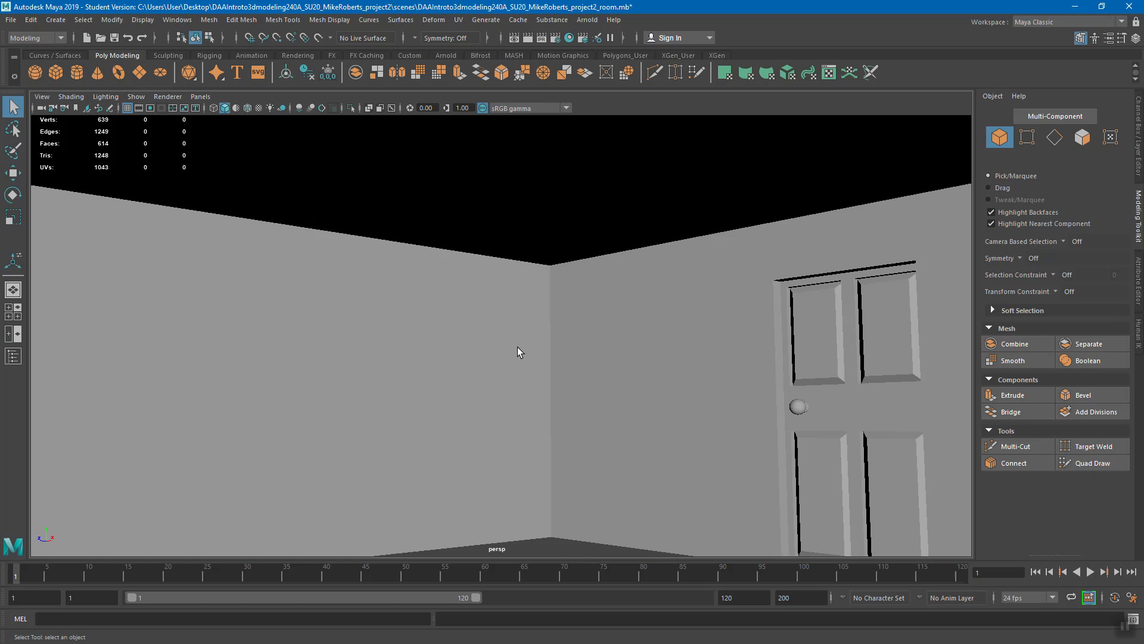
Select the room mesh and inspect its walls, floor and doorway from inside and outside.
{"action": "left_click", "coordinate": [521, 325]}
{"action": "left_click_drag", "start_coordinate": [522, 325], "coordinate": [519, 325], "text": "alt"}
{"action": "right_click_drag", "start_coordinate": [520, 325], "coordinate": [585, 358], "text": "alt"}
{"action": "left_click_drag", "start_coordinate": [586, 358], "coordinate": [623, 381], "text": "alt"}
{"action": "middle_click_drag", "start_coordinate": [624, 381], "coordinate": [566, 352], "text": "alt"}
{"action": "left_click_drag", "start_coordinate": [567, 351], "coordinate": [643, 338], "text": "alt"}
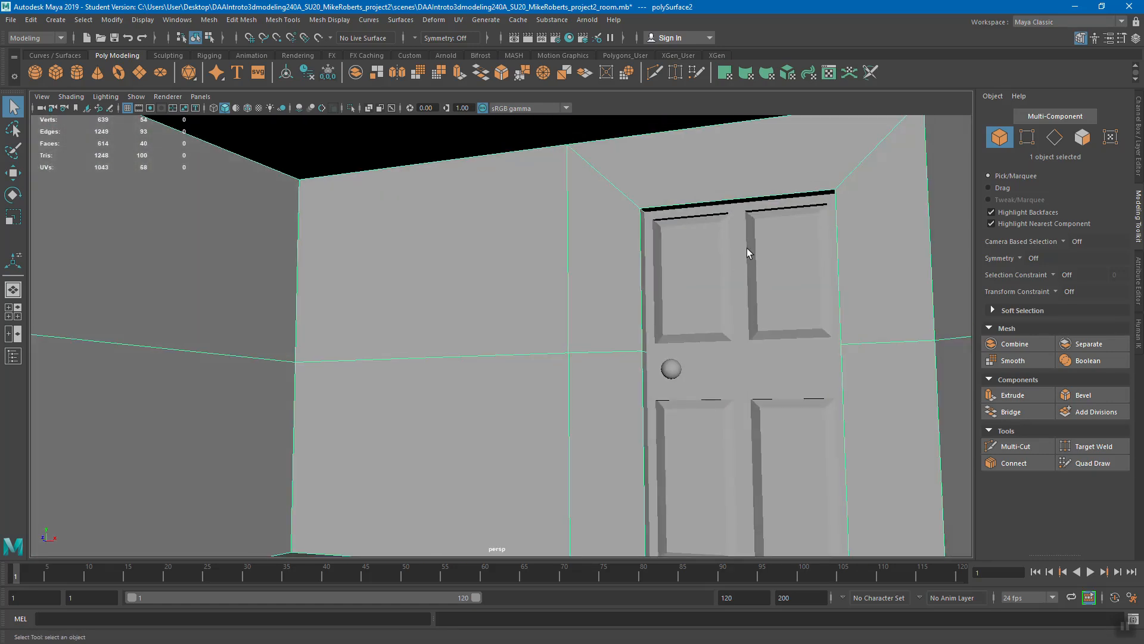
{"action": "left_click_drag", "start_coordinate": [349, 335], "coordinate": [380, 348], "text": "alt"}
{"action": "middle_click_drag", "start_coordinate": [379, 348], "coordinate": [439, 411], "text": "alt"}
{"action": "left_click_drag", "start_coordinate": [439, 412], "coordinate": [429, 363], "text": "alt"}
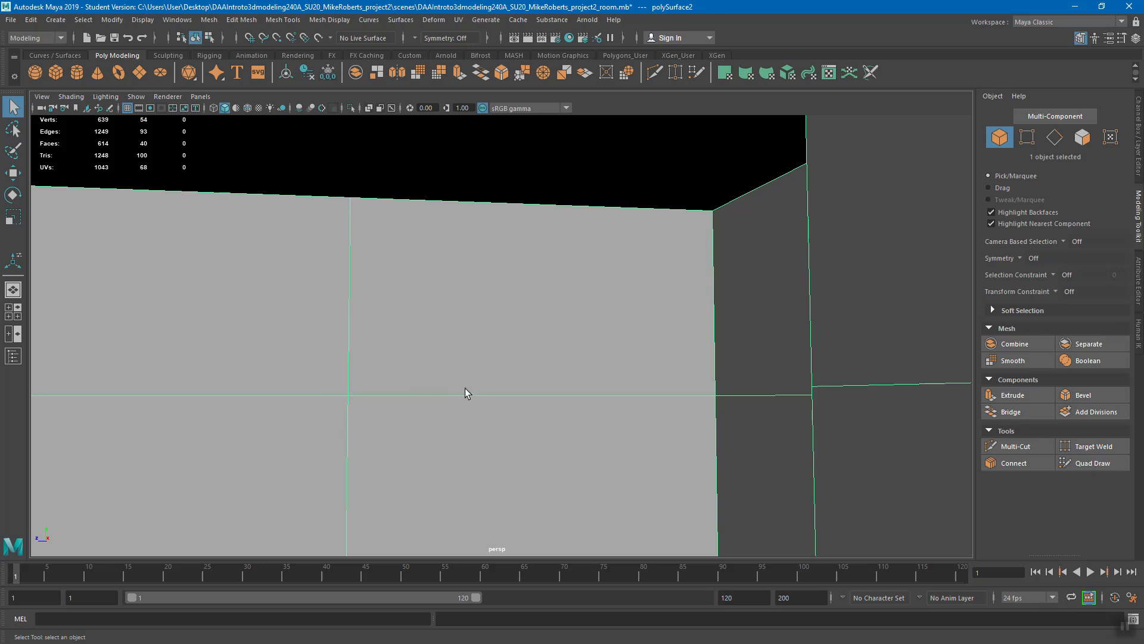
{"action": "right_click_drag", "start_coordinate": [468, 364], "coordinate": [329, 376], "text": "alt"}
{"action": "left_click_drag", "start_coordinate": [329, 375], "coordinate": [310, 405], "text": "alt"}
{"action": "right_click_drag", "start_coordinate": [309, 405], "coordinate": [206, 375], "text": "alt"}
{"action": "middle_click_drag", "start_coordinate": [206, 375], "coordinate": [349, 412], "text": "alt"}
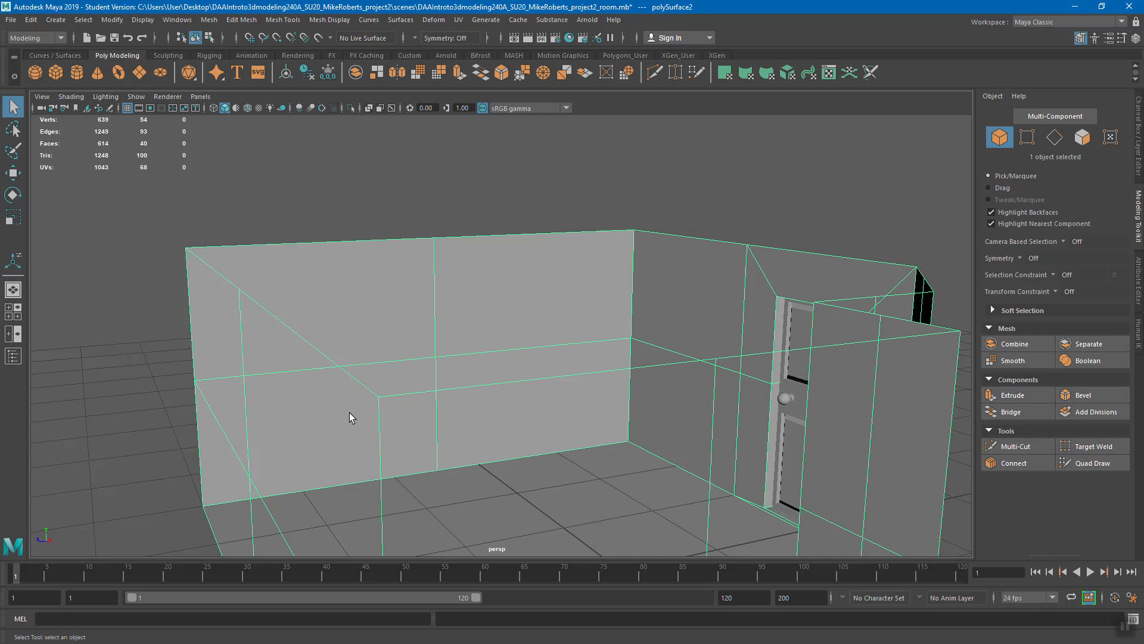
{"action": "right_click_drag", "start_coordinate": [447, 391], "coordinate": [502, 360], "text": "alt"}
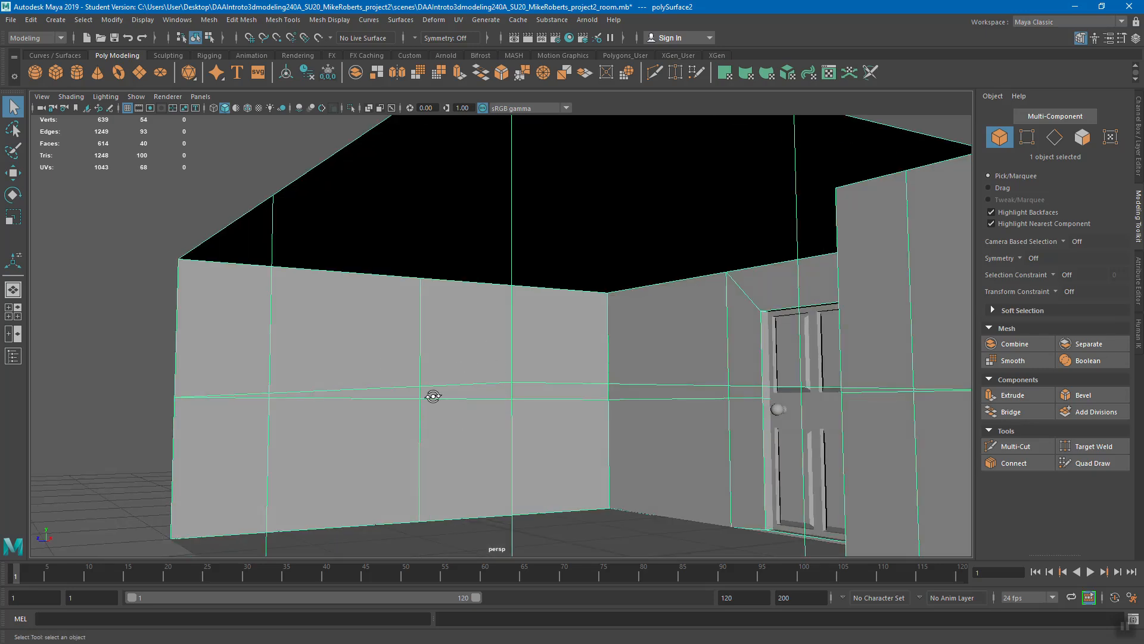
{"action": "left_click_drag", "start_coordinate": [410, 380], "coordinate": [470, 405], "text": "alt"}
{"action": "right_click_drag", "start_coordinate": [469, 405], "coordinate": [380, 395], "text": "alt"}
{"action": "middle_click_drag", "start_coordinate": [380, 395], "coordinate": [423, 407], "text": "alt"}
{"action": "left_click_drag", "start_coordinate": [424, 406], "coordinate": [470, 420], "text": "alt"}
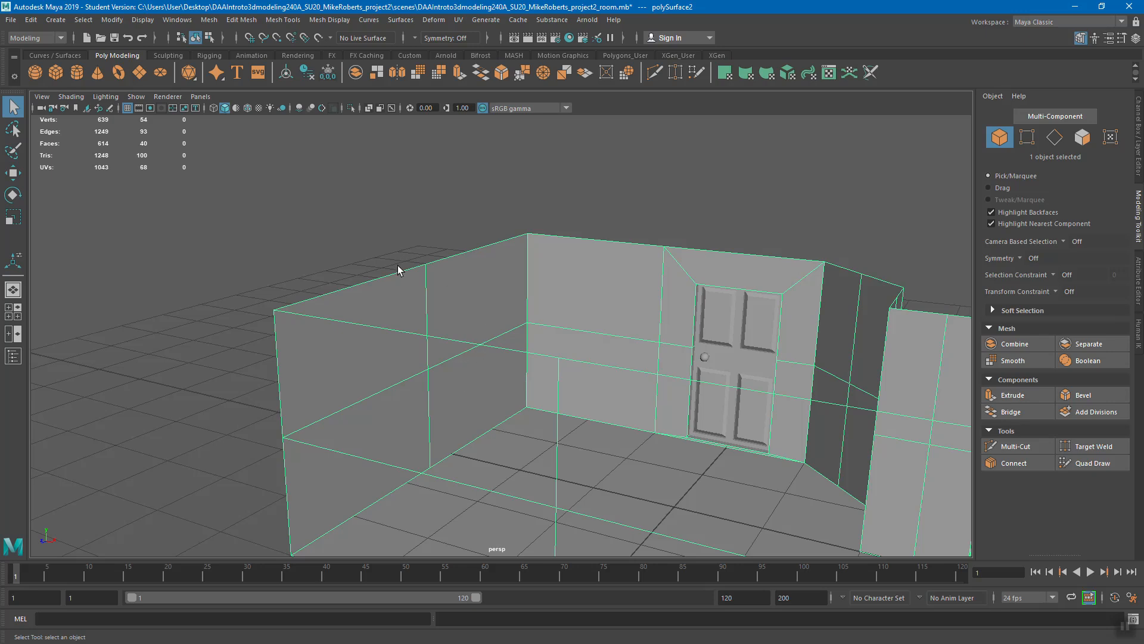
{"action": "left_click_drag", "start_coordinate": [574, 323], "coordinate": [428, 326], "text": "alt"}
{"action": "middle_click_drag", "start_coordinate": [428, 326], "coordinate": [494, 326], "text": "alt"}
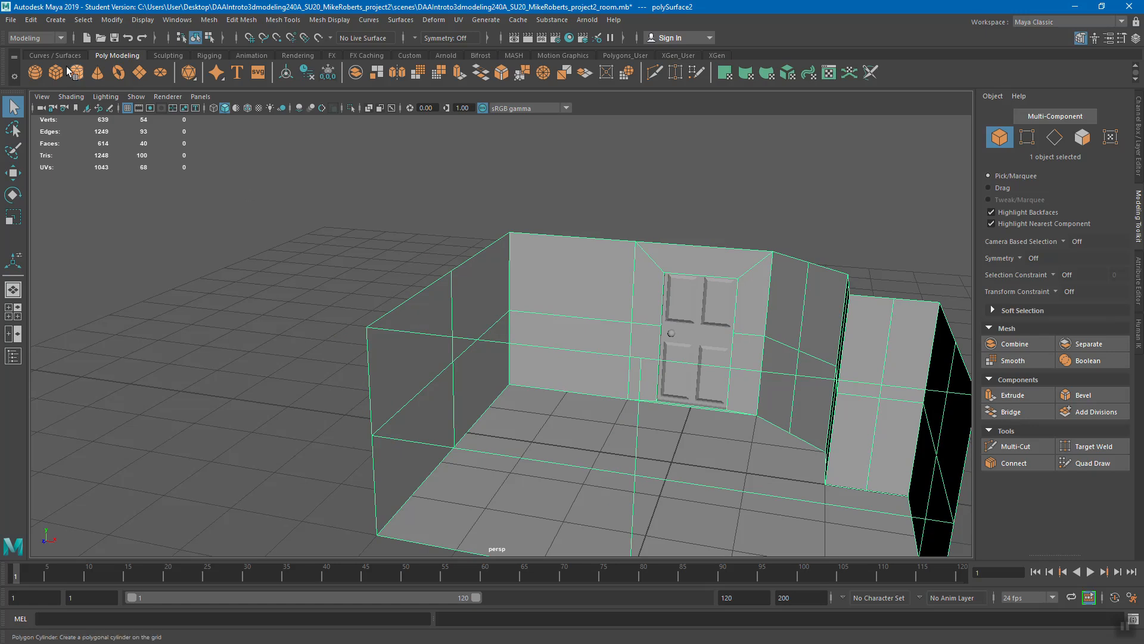
{"action": "left_click_drag", "start_coordinate": [500, 340], "coordinate": [465, 353], "text": "alt"}
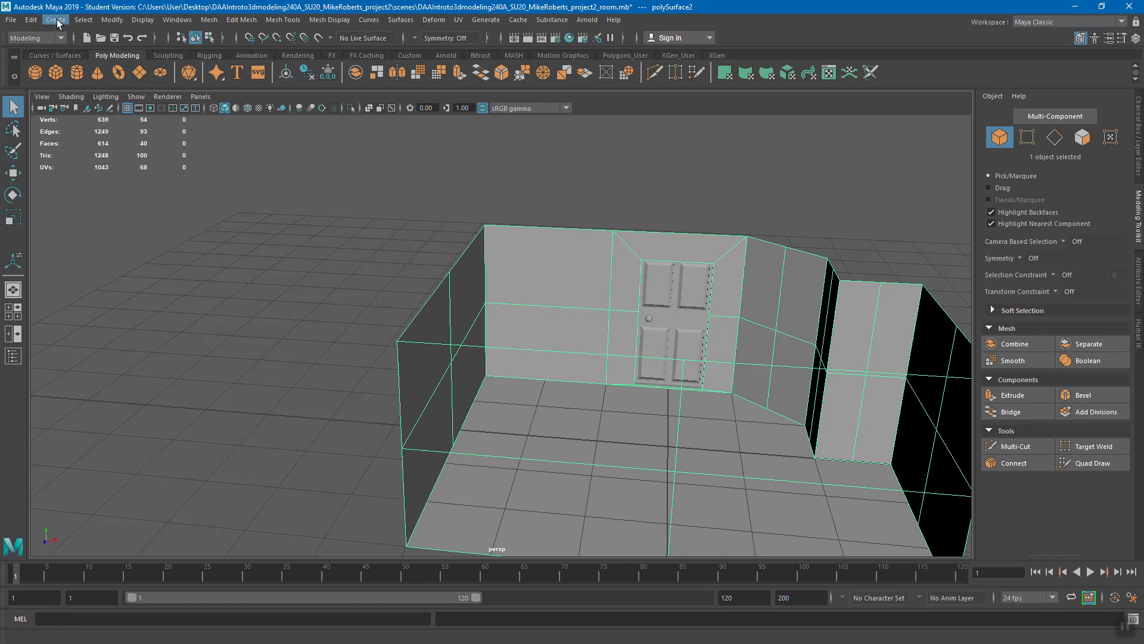
Create a polygon cylinder along the X axis with 28 axis divisions.
{"action": "left_click", "coordinate": [57, 21]}
{"action": "mouse_move", "coordinate": [120, 62]}
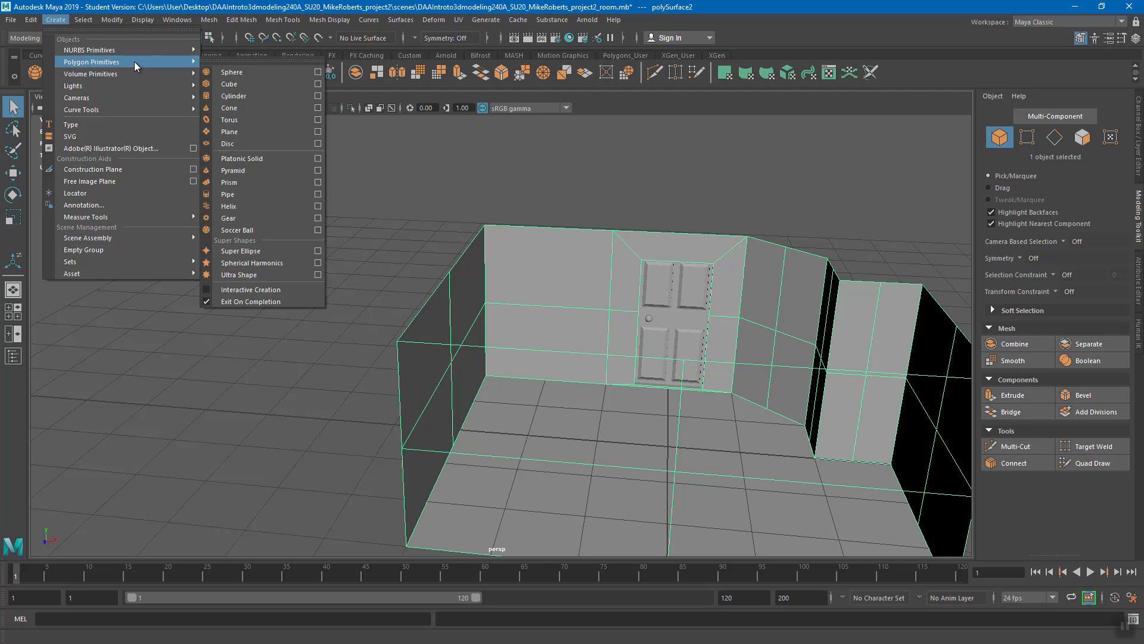
{"action": "left_click", "coordinate": [317, 96]}
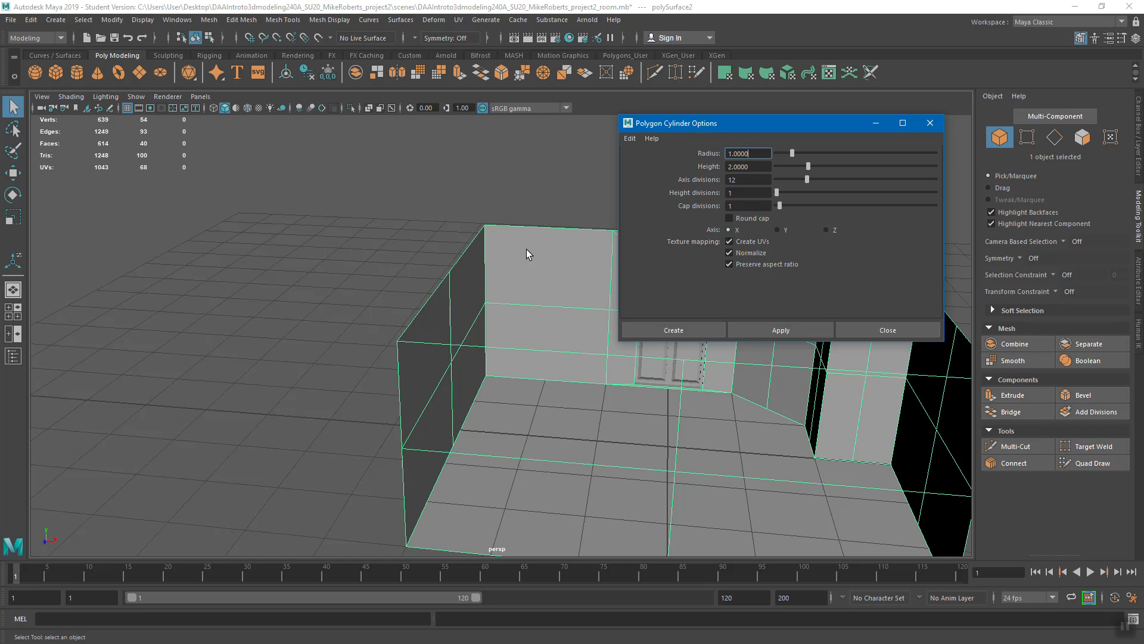
{"action": "double_click", "coordinate": [758, 179]}
{"action": "type", "text": "28"}
{"action": "left_click", "coordinate": [674, 330]}
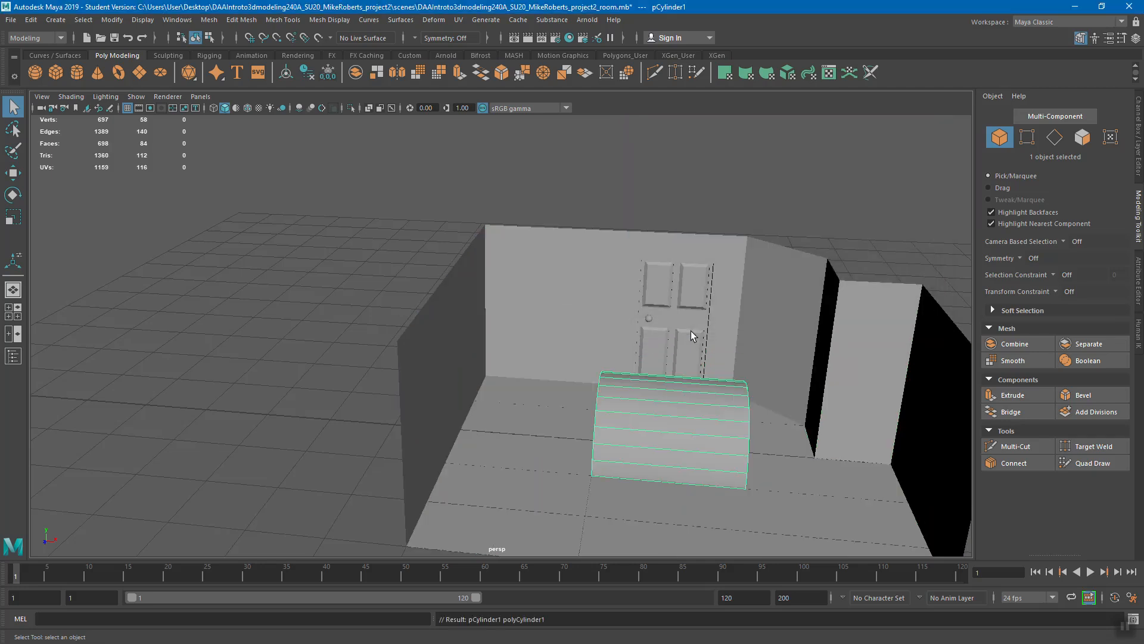
Move the cylinder outside the room to about X -627.03, Y 110.79 and scale it uniformly to about 0.61.
{"action": "left_click_drag", "start_coordinate": [602, 426], "coordinate": [593, 383], "text": "alt"}
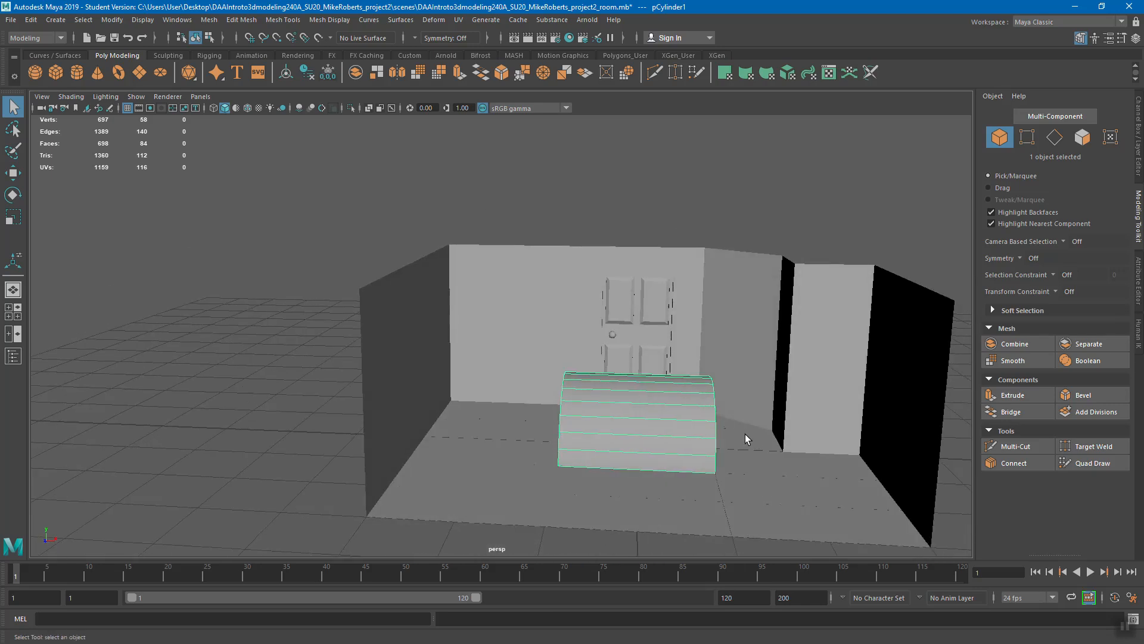
{"action": "key", "text": "w"}
{"action": "left_click_drag", "start_coordinate": [723, 457], "coordinate": [258, 409], "text": "alt"}
{"action": "middle_click_drag", "start_coordinate": [294, 408], "coordinate": [496, 375], "text": "alt"}
{"action": "left_click_drag", "start_coordinate": [434, 345], "coordinate": [382, 310]}
{"action": "key", "text": "r"}
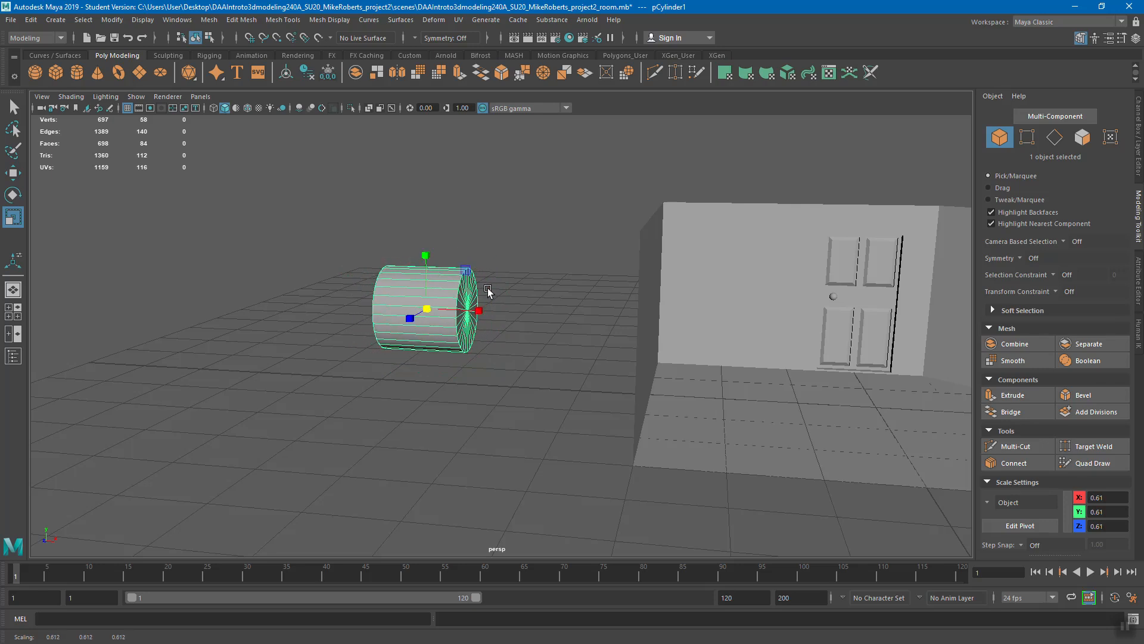
Frame the cylinder, view its end cap, and shift it slightly farther from the room along X.
{"action": "key", "text": "f"}
{"action": "left_click_drag", "start_coordinate": [453, 322], "coordinate": [544, 327], "text": "alt"}
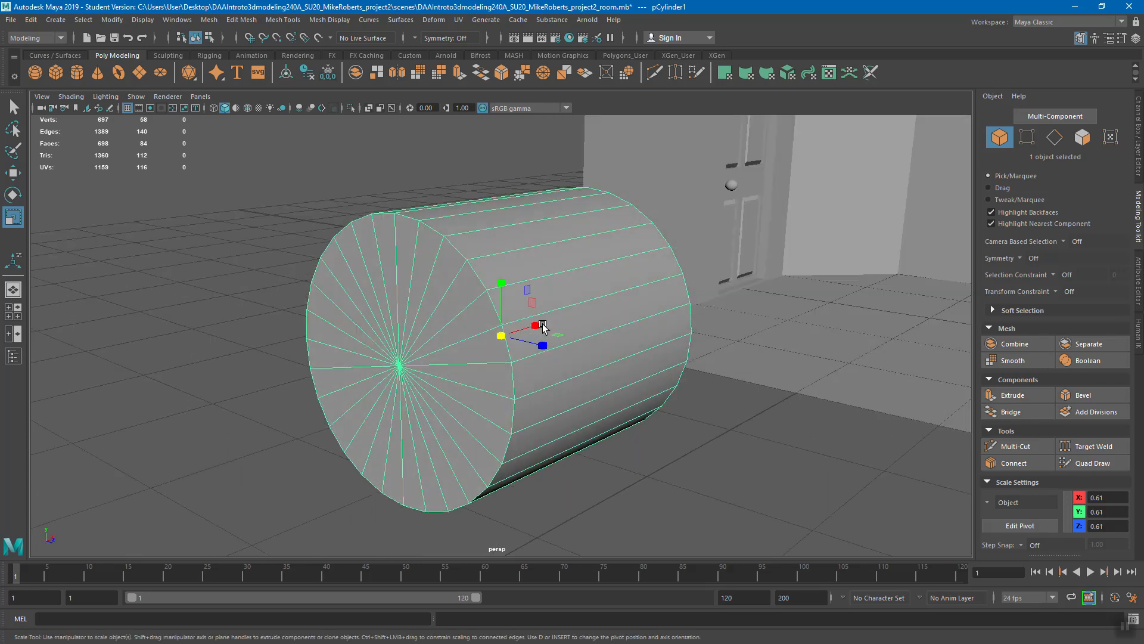
{"action": "key", "text": "w"}
{"action": "key", "text": "r"}
{"action": "key", "text": "w"}
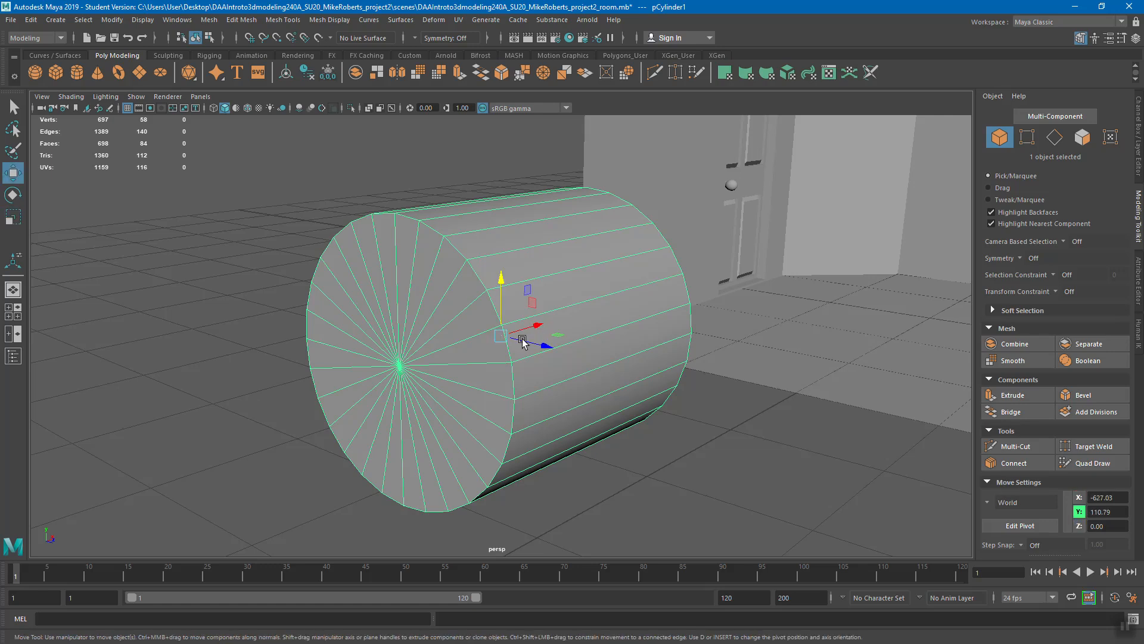
{"action": "left_click_drag", "start_coordinate": [531, 323], "coordinate": [491, 291]}
{"action": "key", "text": "r"}
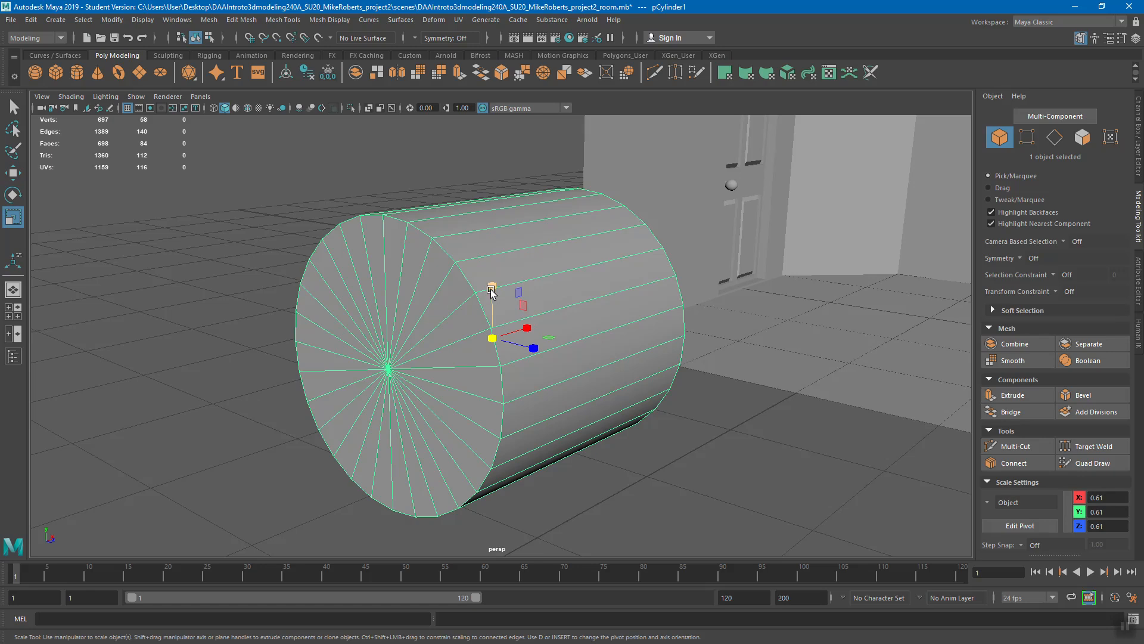
{"action": "left_click_drag", "start_coordinate": [494, 354], "coordinate": [510, 352], "text": "alt"}
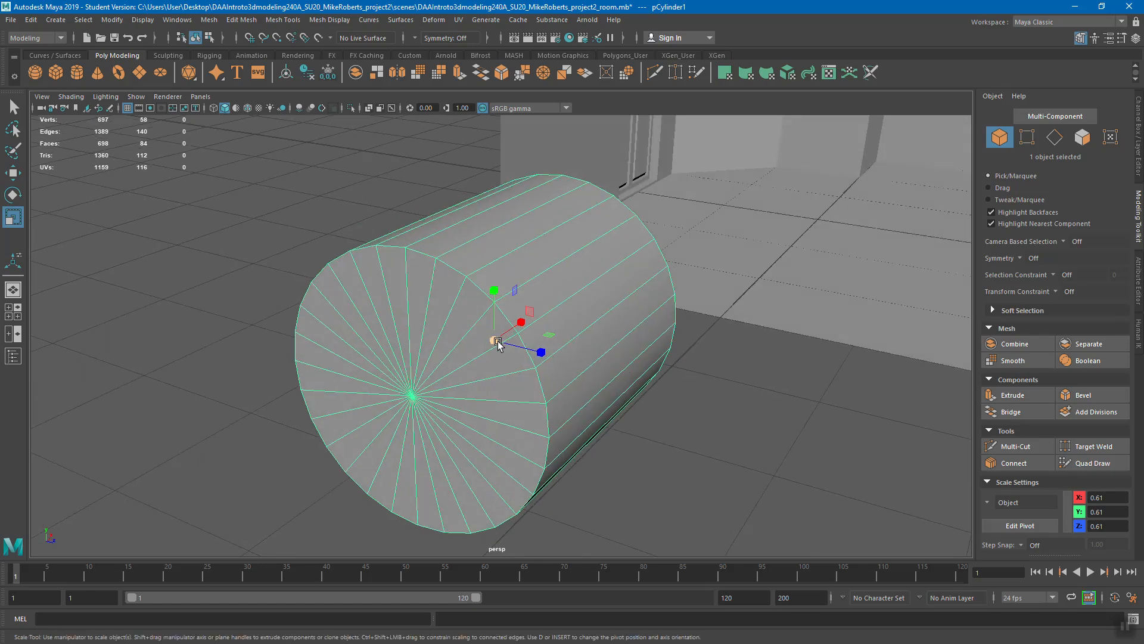
{"action": "left_click_drag", "start_coordinate": [498, 341], "coordinate": [571, 324]}
{"action": "key", "text": "ctrl+z"}
Select all faces in the cylinder's lower half, including both end caps, and delete them.
{"action": "key", "text": "q"}
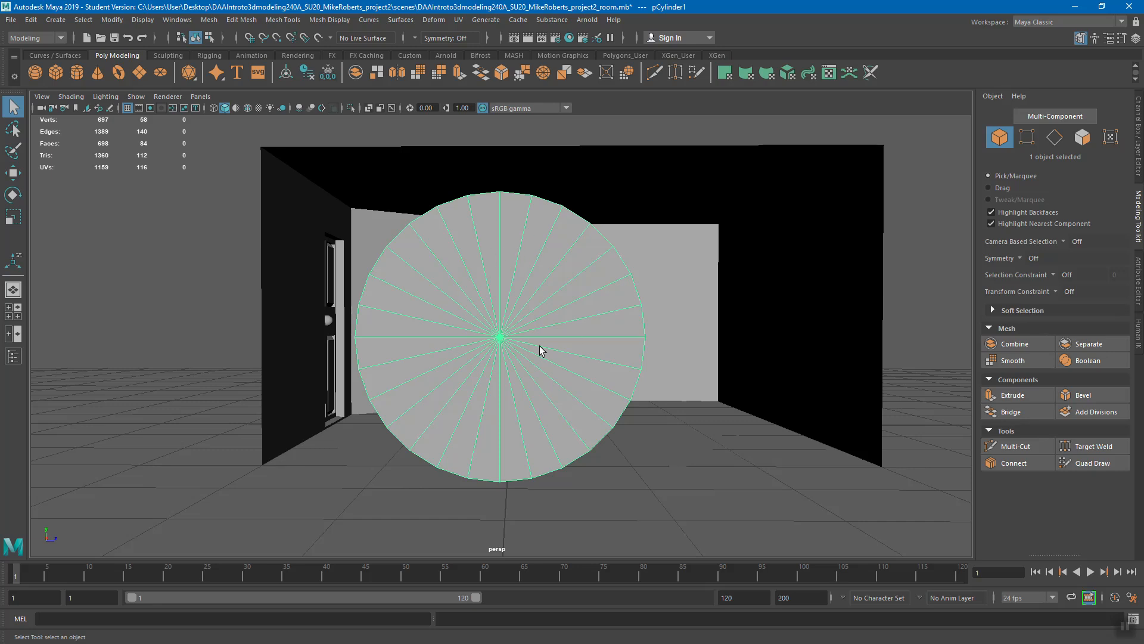
{"action": "right_click", "coordinate": [516, 270]}
{"action": "right_click_drag", "start_coordinate": [516, 270], "coordinate": [518, 304]}
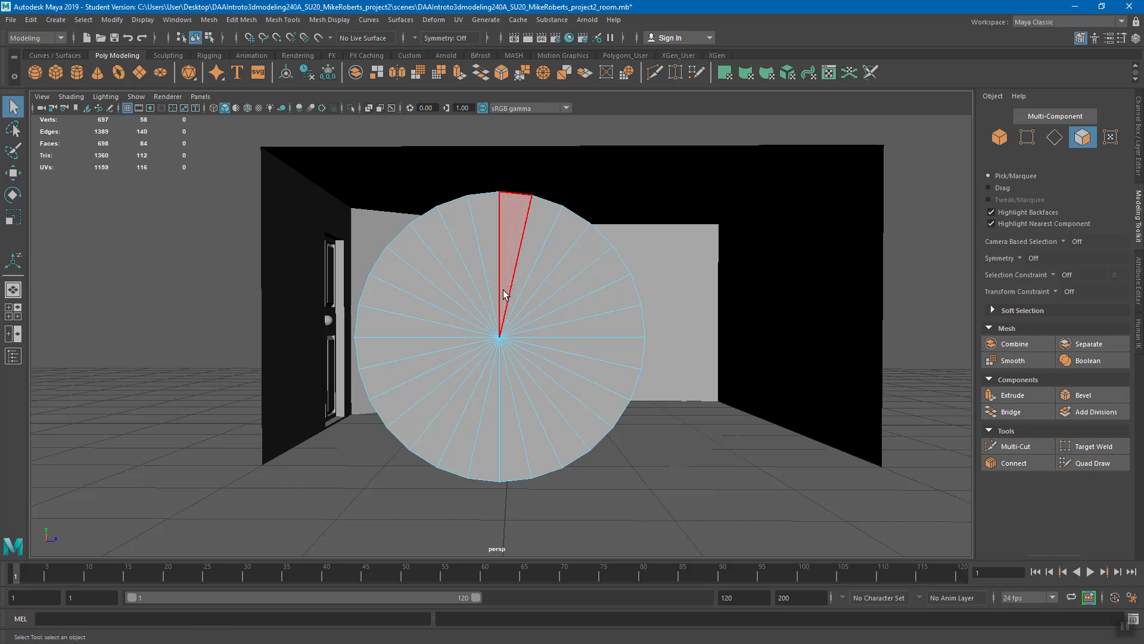
{"action": "left_click_drag", "start_coordinate": [498, 341], "coordinate": [601, 381], "text": "alt"}
{"action": "left_click_drag", "start_coordinate": [469, 304], "coordinate": [344, 352], "text": "alt"}
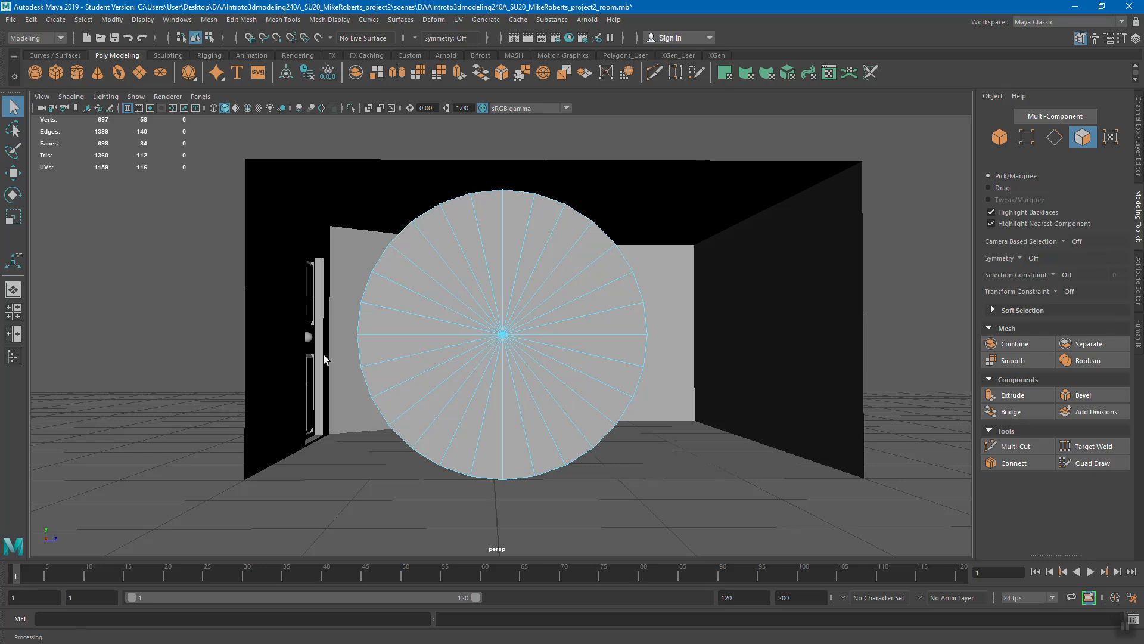
{"action": "left_click_drag", "start_coordinate": [318, 354], "coordinate": [720, 517]}
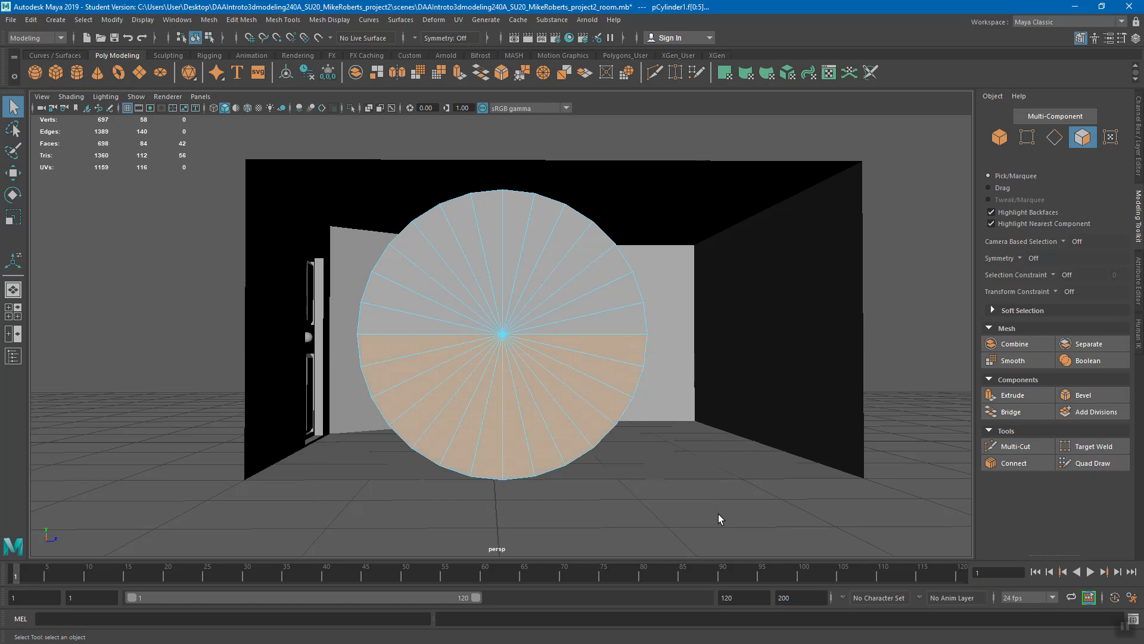
{"action": "mouse_move", "coordinate": [696, 380]}
{"action": "left_mouse_down", "text": "alt"}
{"action": "mouse_move", "coordinate": [646, 388]}
{"action": "mouse_move", "coordinate": [499, 375]}
{"action": "mouse_move", "coordinate": [683, 383]}
{"action": "left_mouse_up", "text": "alt"}
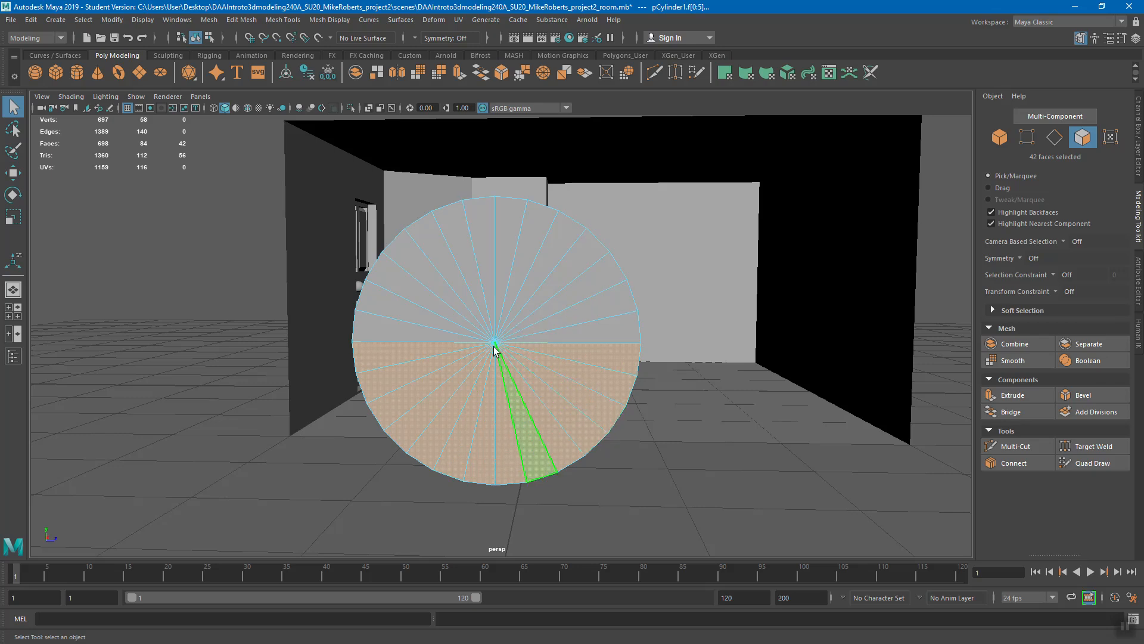
{"action": "left_click_drag", "start_coordinate": [508, 373], "coordinate": [516, 365], "text": "alt"}
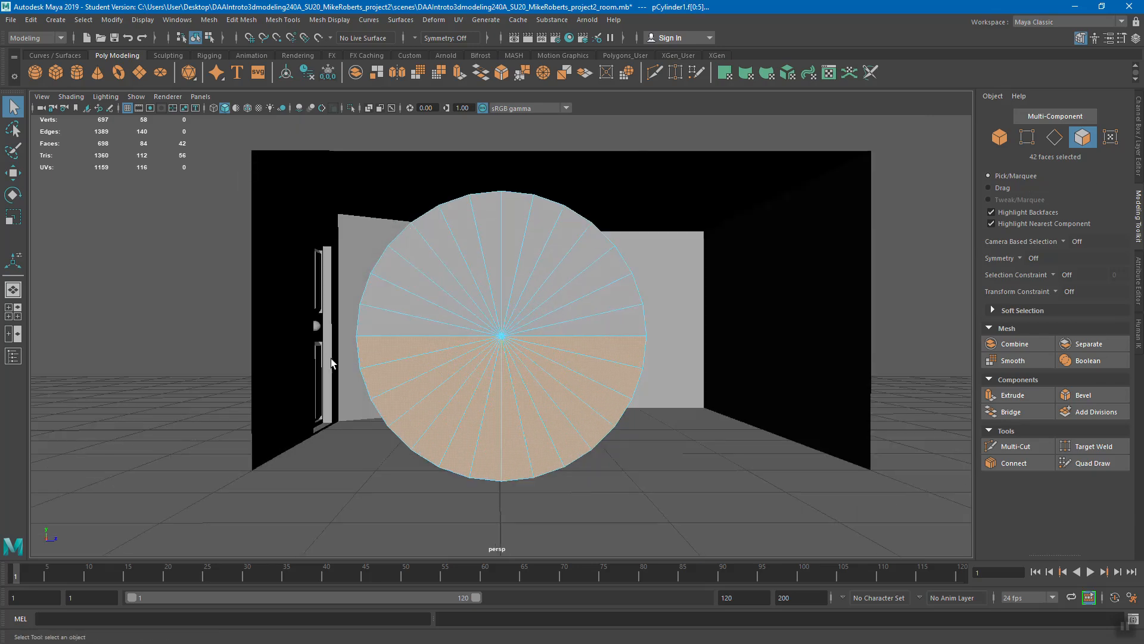
{"action": "left_click_drag", "start_coordinate": [325, 342], "coordinate": [723, 546]}
{"action": "left_click_drag", "start_coordinate": [674, 420], "coordinate": [715, 427], "text": "alt"}
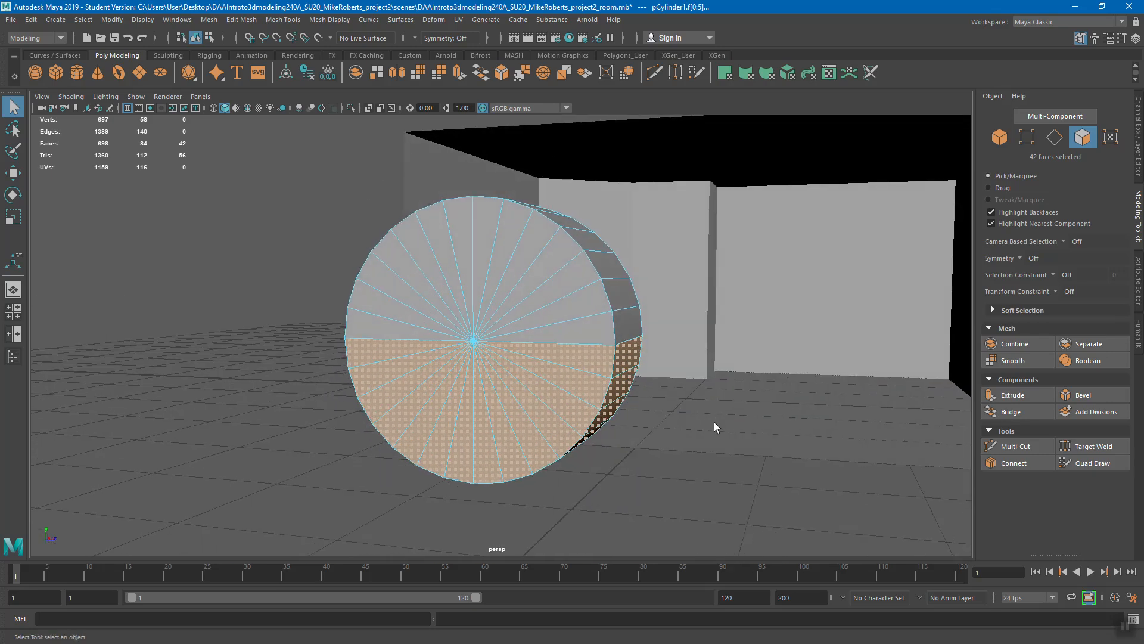
{"action": "key", "text": "Delete"}
Close the open underside of the half cylinder with Fill Hole, starting from one of its border edges.
{"action": "left_click_drag", "start_coordinate": [517, 377], "coordinate": [544, 378], "text": "alt"}
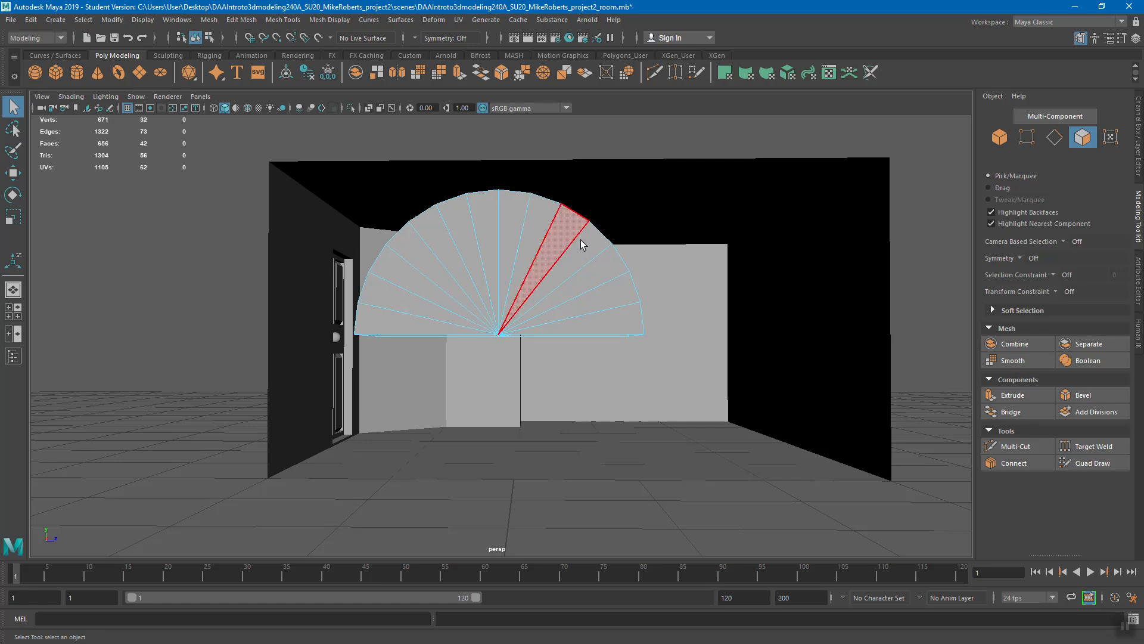
{"action": "left_click_drag", "start_coordinate": [613, 317], "coordinate": [518, 240], "text": "alt"}
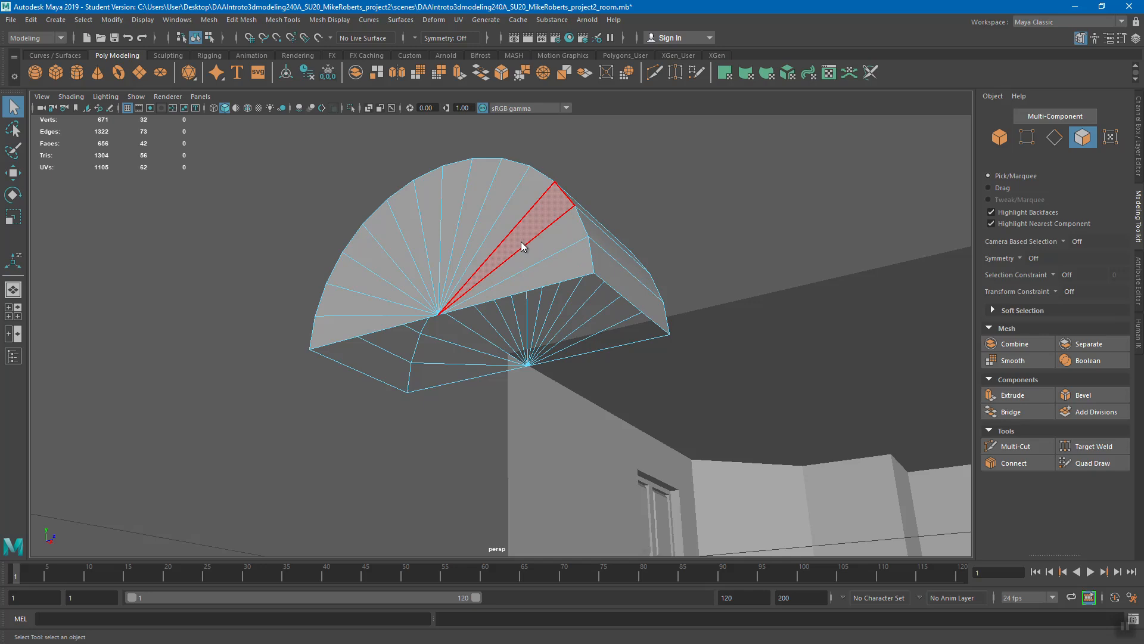
{"action": "right_click_drag", "start_coordinate": [521, 241], "coordinate": [524, 209]}
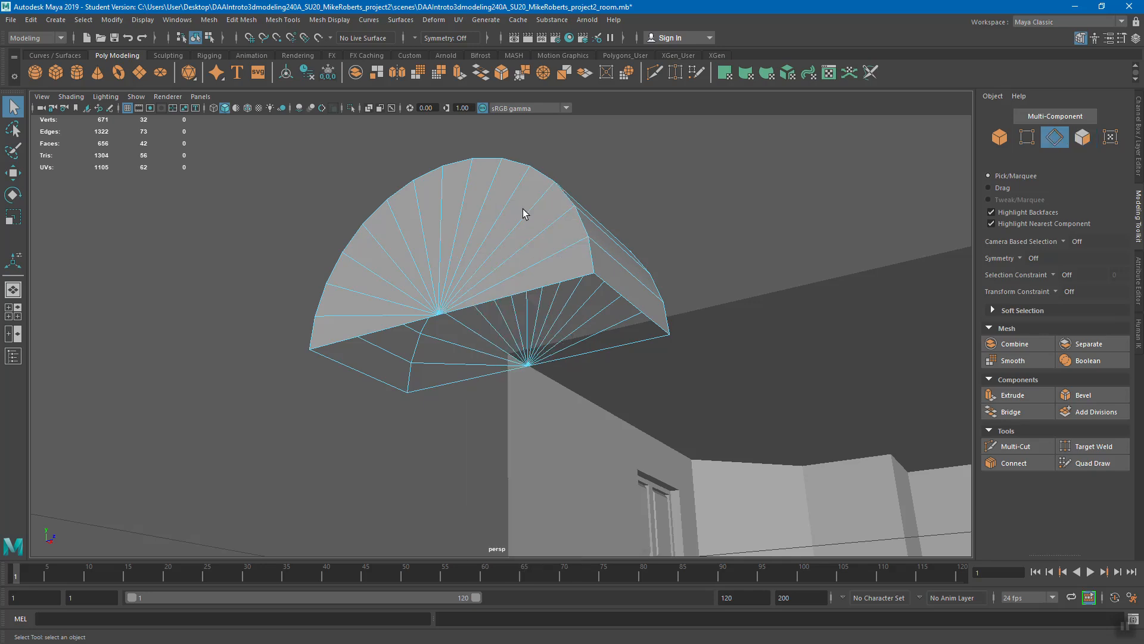
{"action": "left_click", "coordinate": [384, 377]}
{"action": "left_click_drag", "start_coordinate": [458, 340], "coordinate": [498, 324], "text": "alt"}
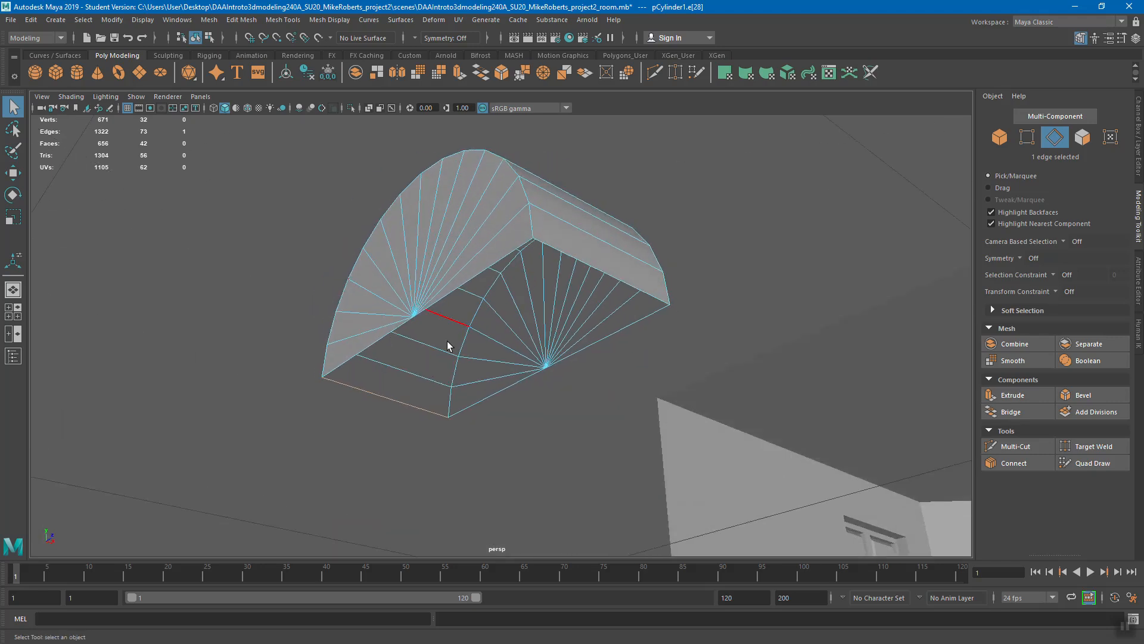
{"action": "left_click_drag", "start_coordinate": [477, 363], "coordinate": [503, 356], "text": "alt"}
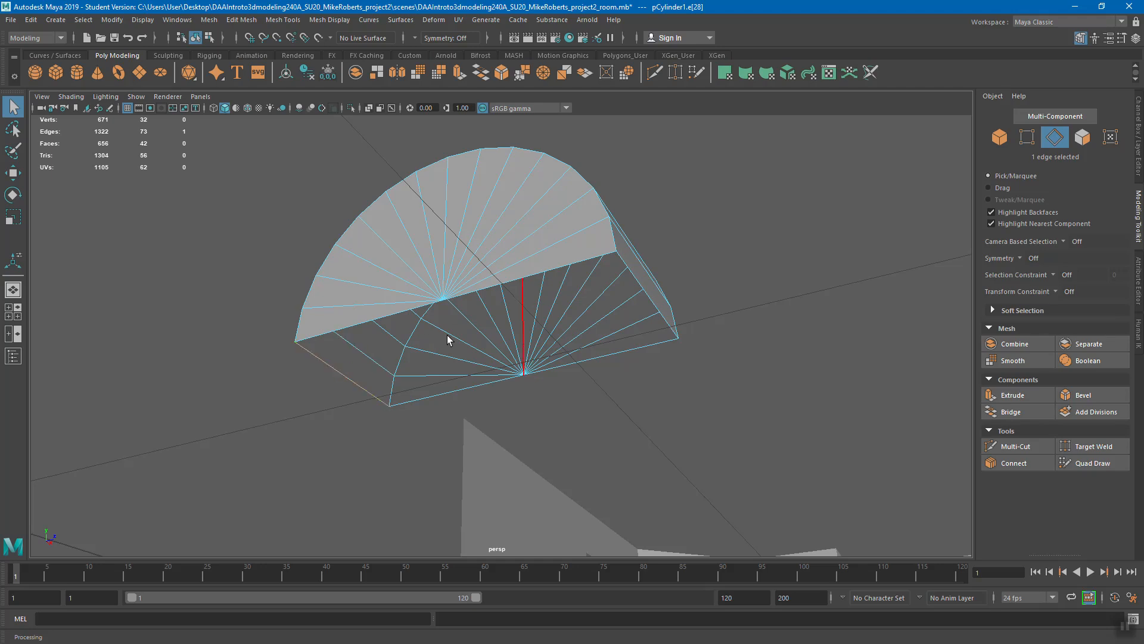
{"action": "left_click", "coordinate": [209, 20]}
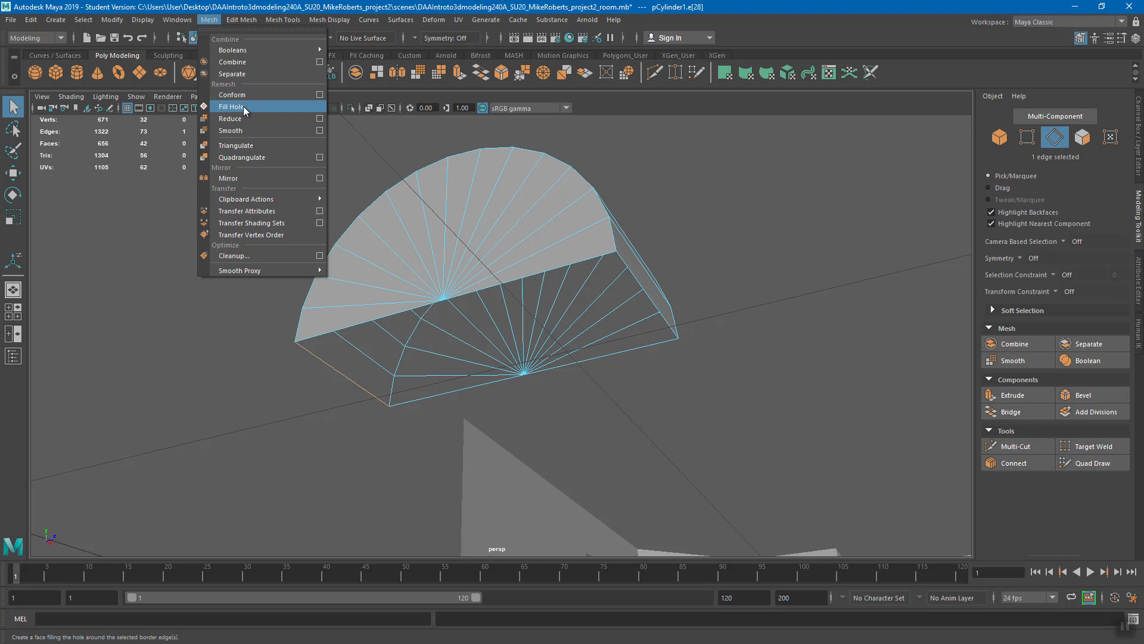
{"action": "left_click", "coordinate": [243, 108]}
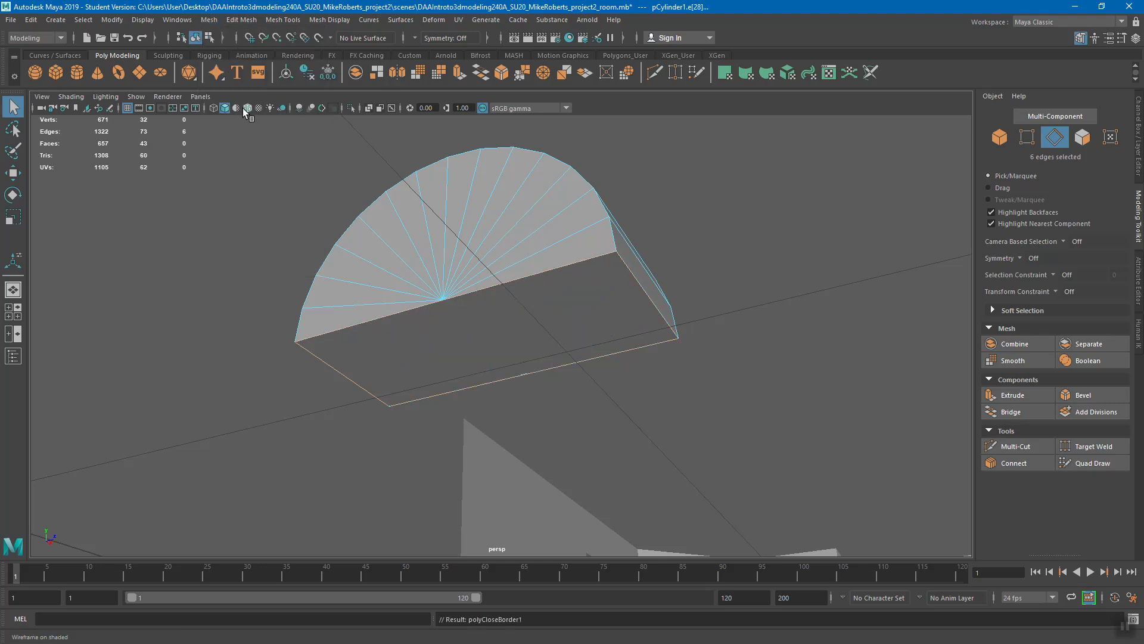
Select the new flat face on the underside of the half cylinder in face mode.
{"action": "left_click_drag", "start_coordinate": [441, 331], "coordinate": [460, 301], "text": "alt"}
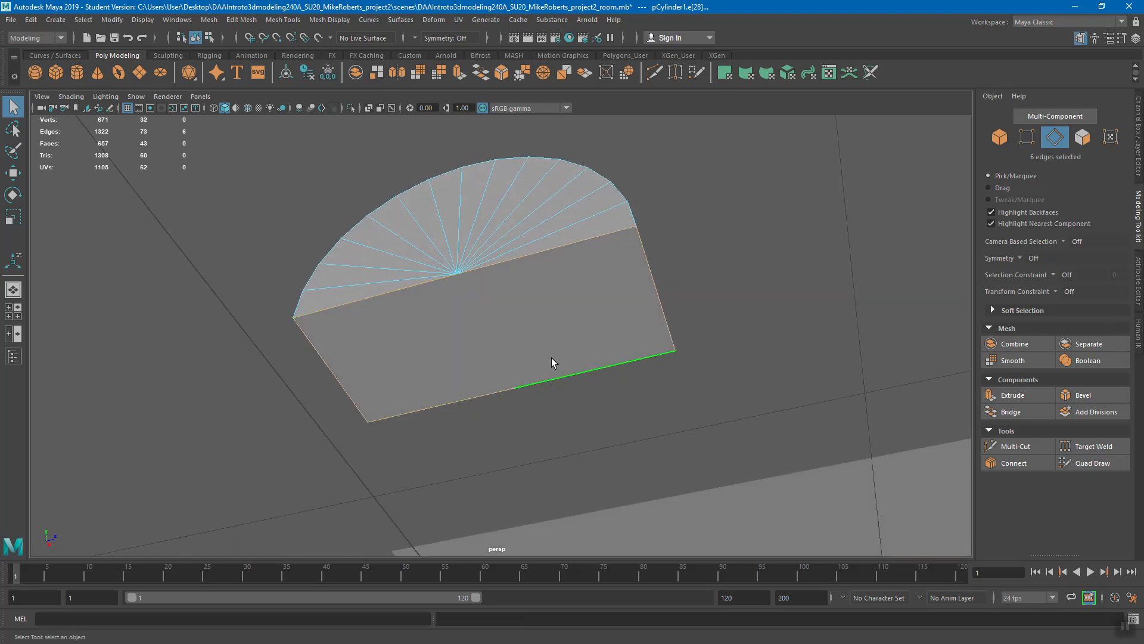
{"action": "right_click_drag", "start_coordinate": [504, 295], "coordinate": [454, 277]}
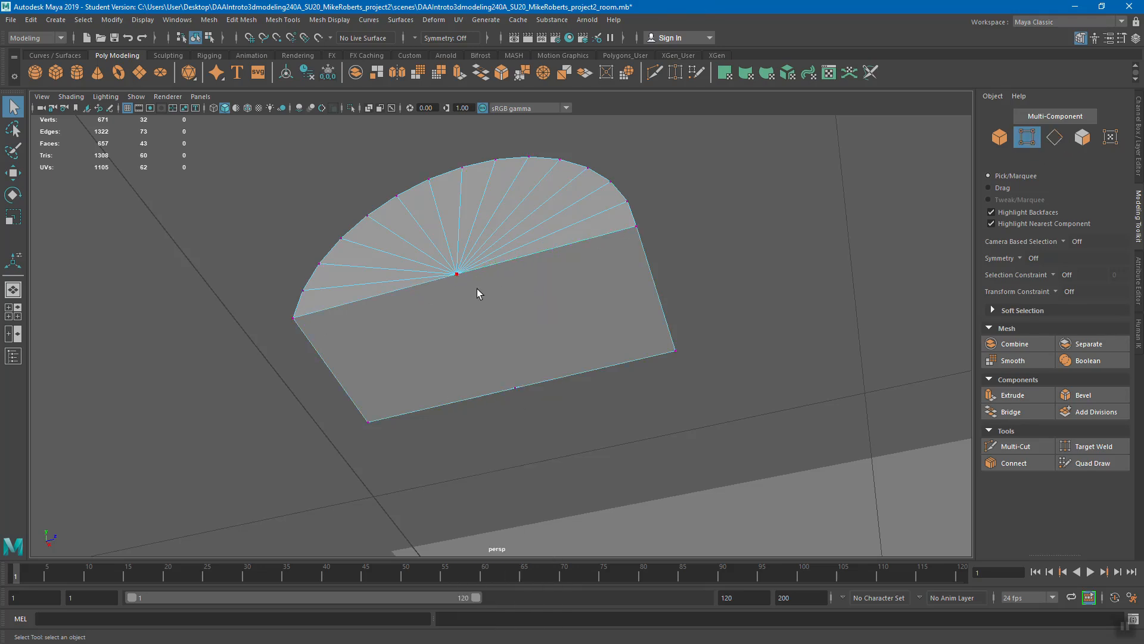
{"action": "right_click_drag", "start_coordinate": [515, 317], "coordinate": [501, 327]}
{"action": "left_click", "coordinate": [564, 328]}
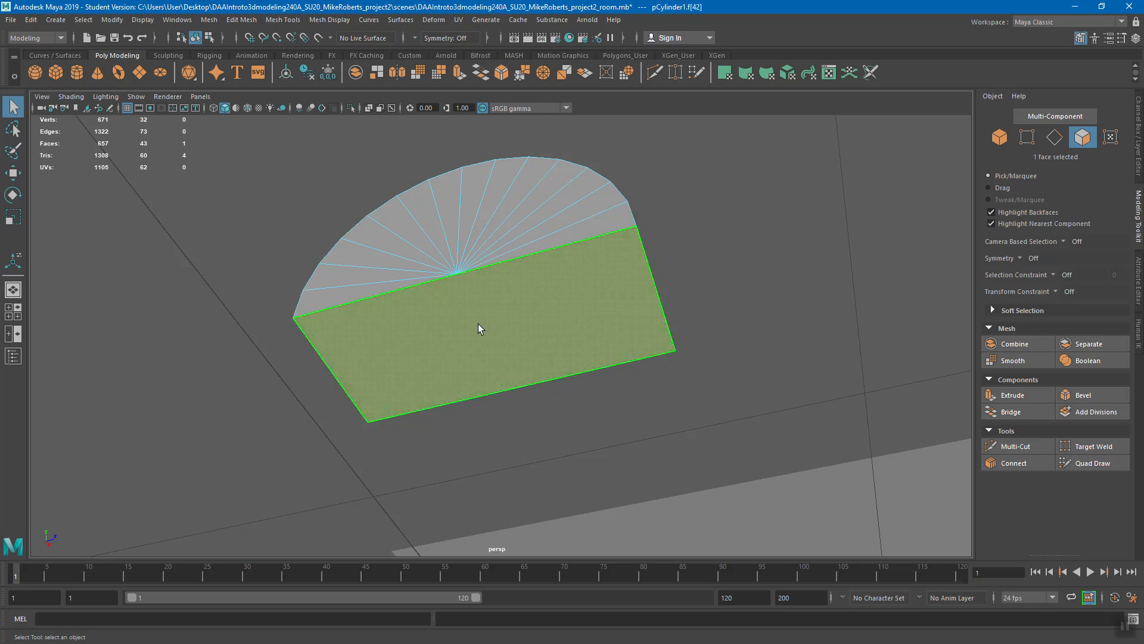
Preview the half cylinder smoothed, examine its underside and end cap, and return to the unsmoothed display.
{"action": "left_click_drag", "start_coordinate": [631, 360], "coordinate": [519, 315], "text": "alt"}
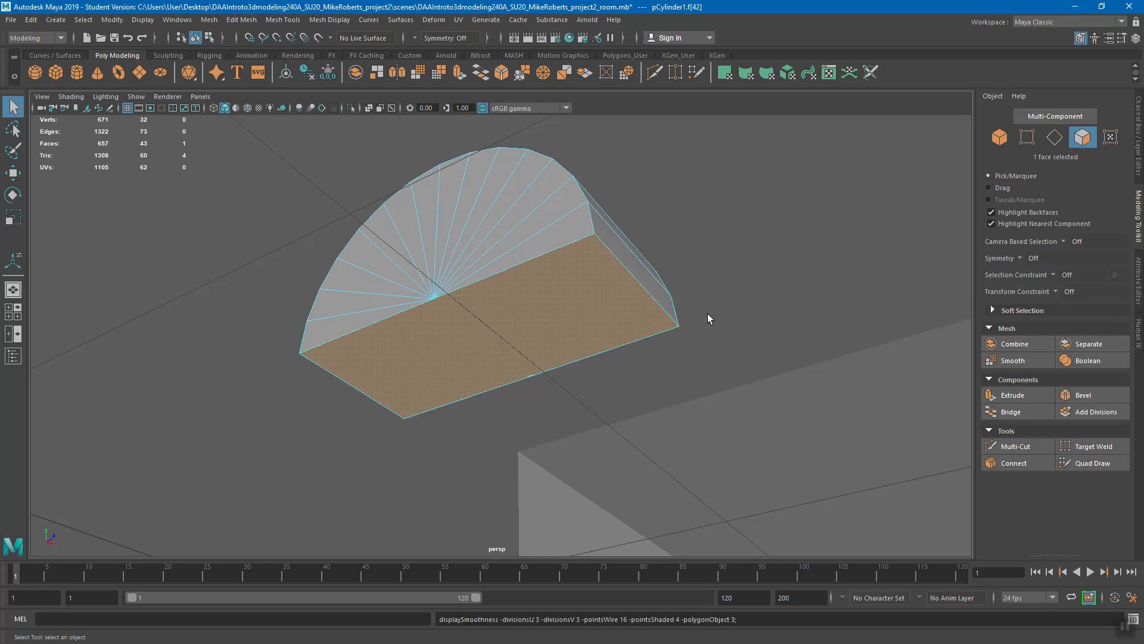
{"action": "key", "text": "3"}
{"action": "left_click_drag", "start_coordinate": [581, 348], "coordinate": [553, 323], "text": "alt"}
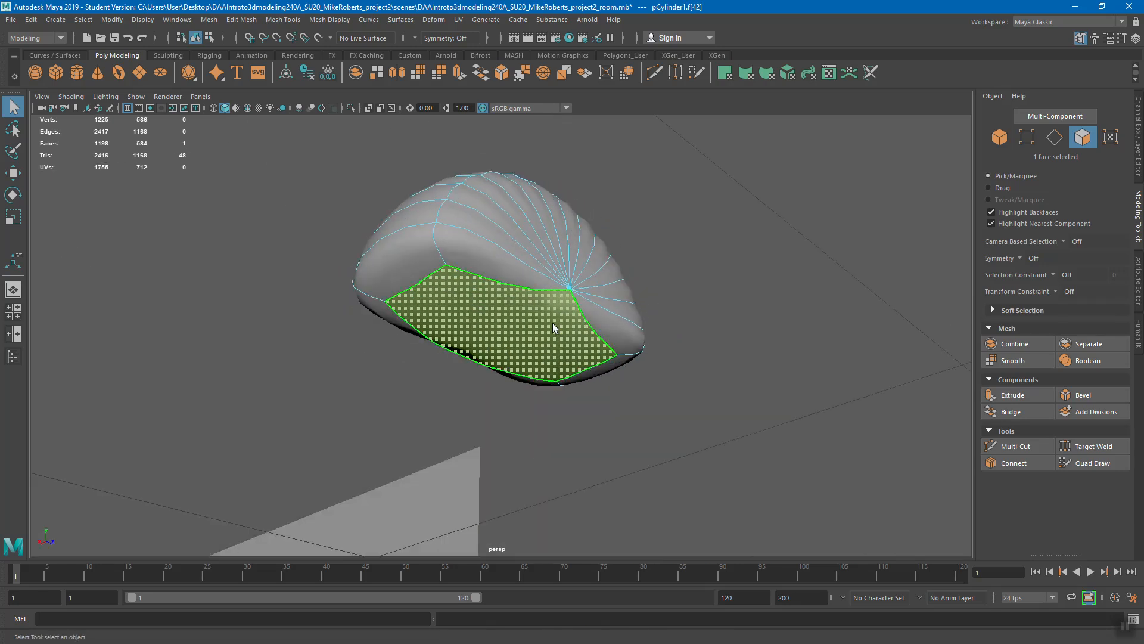
{"action": "left_click_drag", "start_coordinate": [656, 378], "coordinate": [599, 357], "text": "alt"}
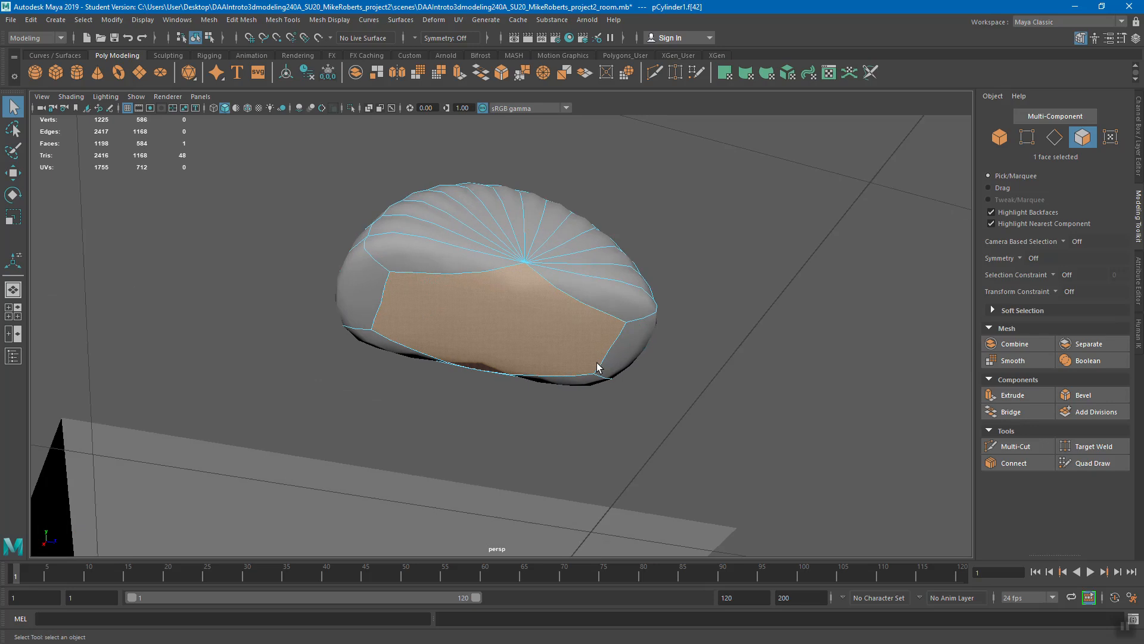
{"action": "left_click_drag", "start_coordinate": [506, 349], "coordinate": [684, 348], "text": "alt"}
{"action": "left_click_drag", "start_coordinate": [434, 339], "coordinate": [503, 345], "text": "alt"}
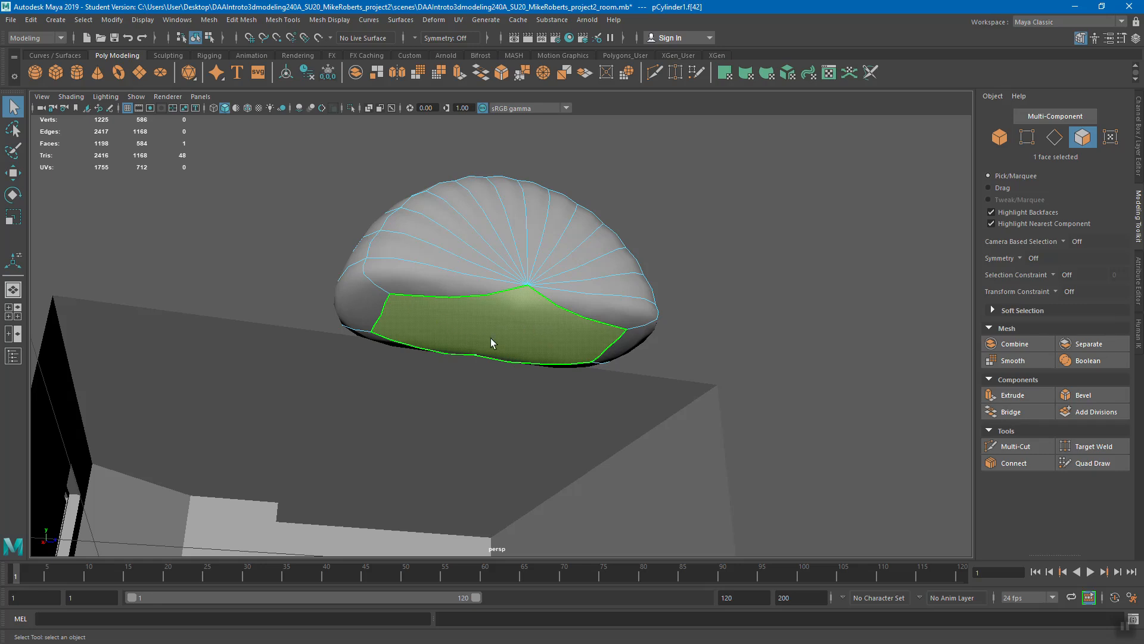
{"action": "left_click_drag", "start_coordinate": [517, 330], "coordinate": [536, 271], "text": "alt"}
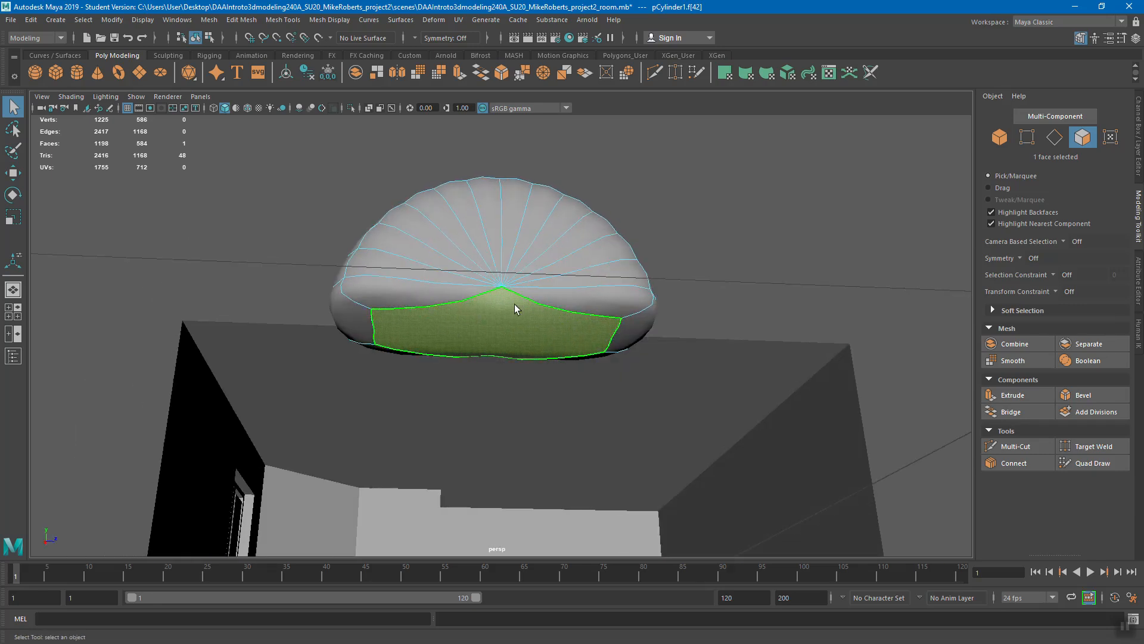
{"action": "key", "text": "1"}
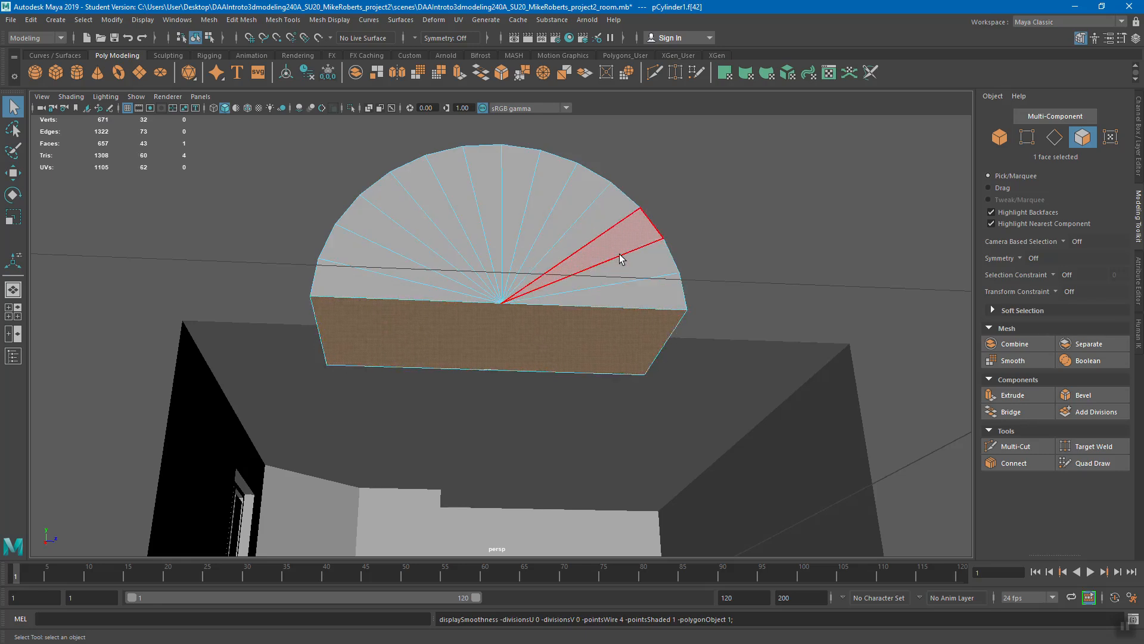
Extrude the half cylinder's bottom face and move it straight down to Y 36.53 to form an arched block.
{"action": "left_click", "coordinate": [1013, 394]}
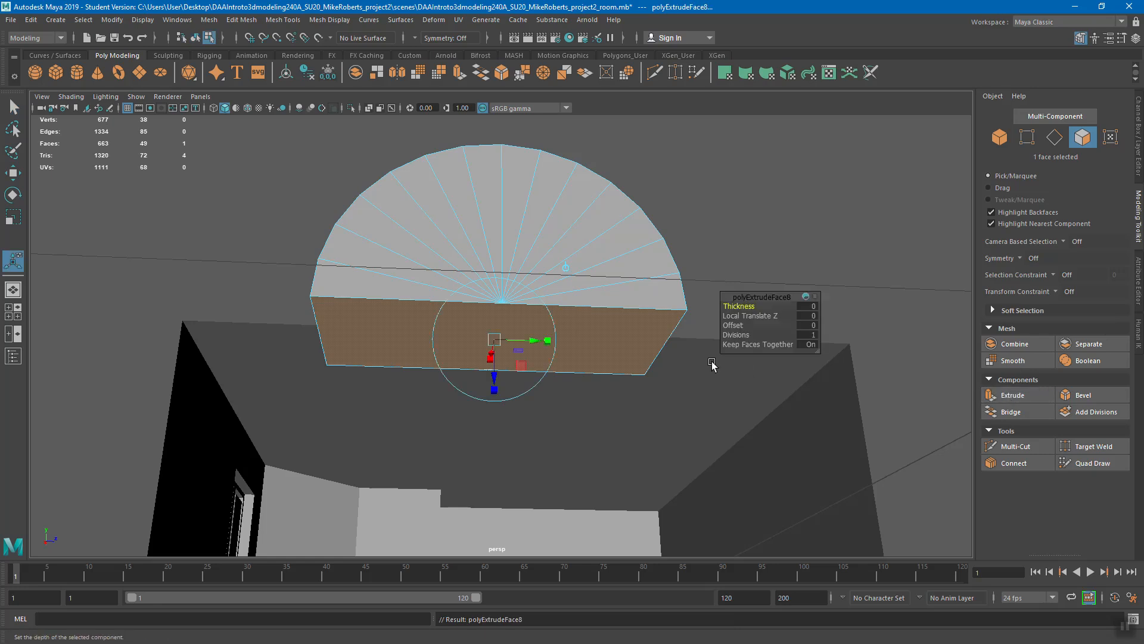
{"action": "left_click_drag", "start_coordinate": [631, 392], "coordinate": [500, 298], "text": "alt"}
{"action": "scroll", "coordinate": [545, 266], "scroll_direction": "down", "scroll_amount": 2}
{"action": "key", "text": "w"}
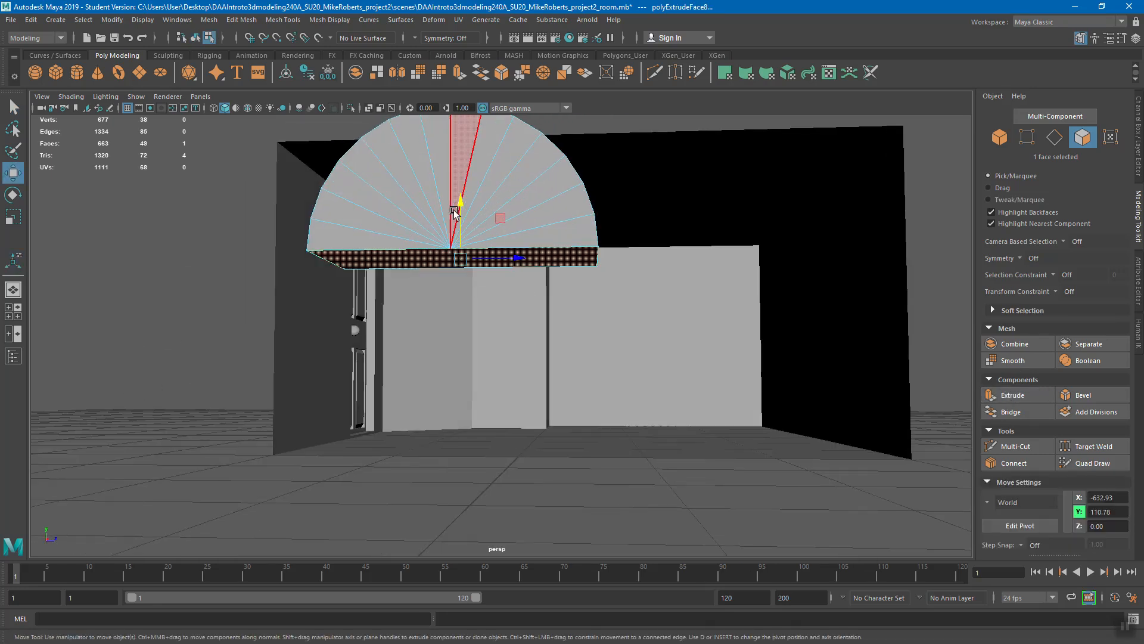
{"action": "left_click_drag", "start_coordinate": [460, 206], "coordinate": [462, 276]}
{"action": "left_click_drag", "start_coordinate": [448, 357], "coordinate": [575, 321]}
{"action": "left_click_drag", "start_coordinate": [499, 209], "coordinate": [503, 294], "text": "alt"}
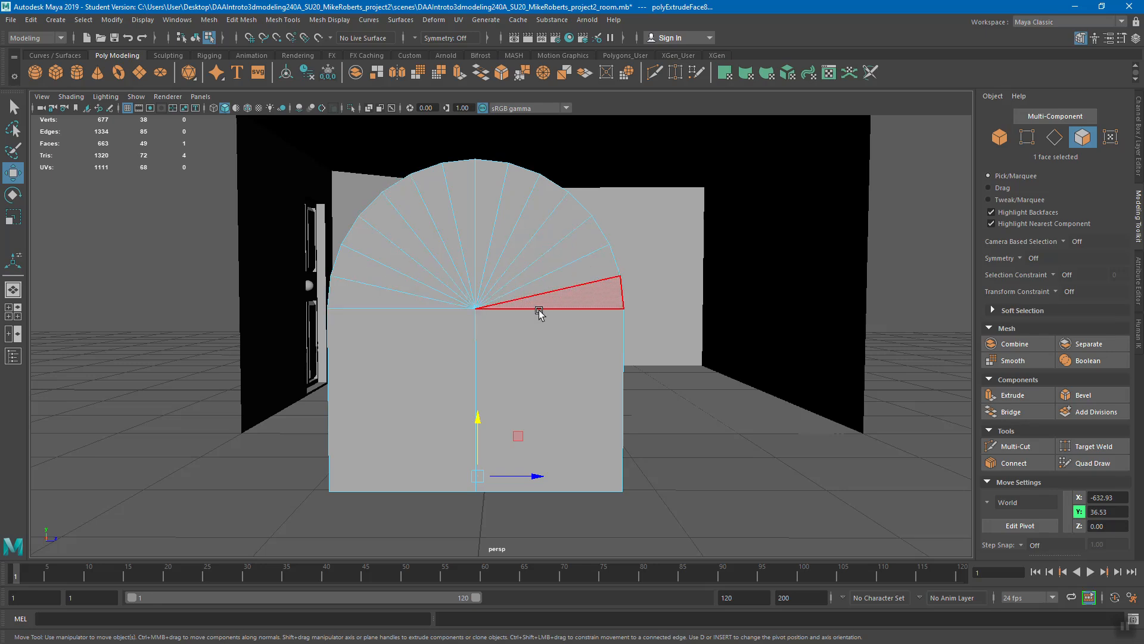
{"action": "left_click_drag", "start_coordinate": [683, 355], "coordinate": [631, 289], "text": "alt"}
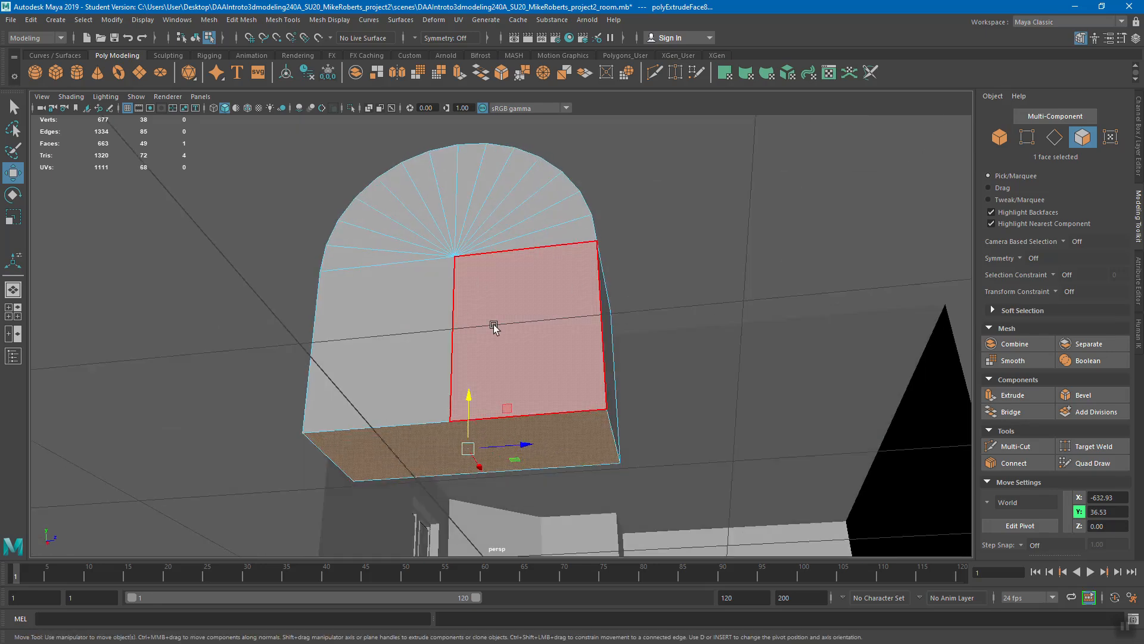
{"action": "left_click", "coordinate": [209, 20]}
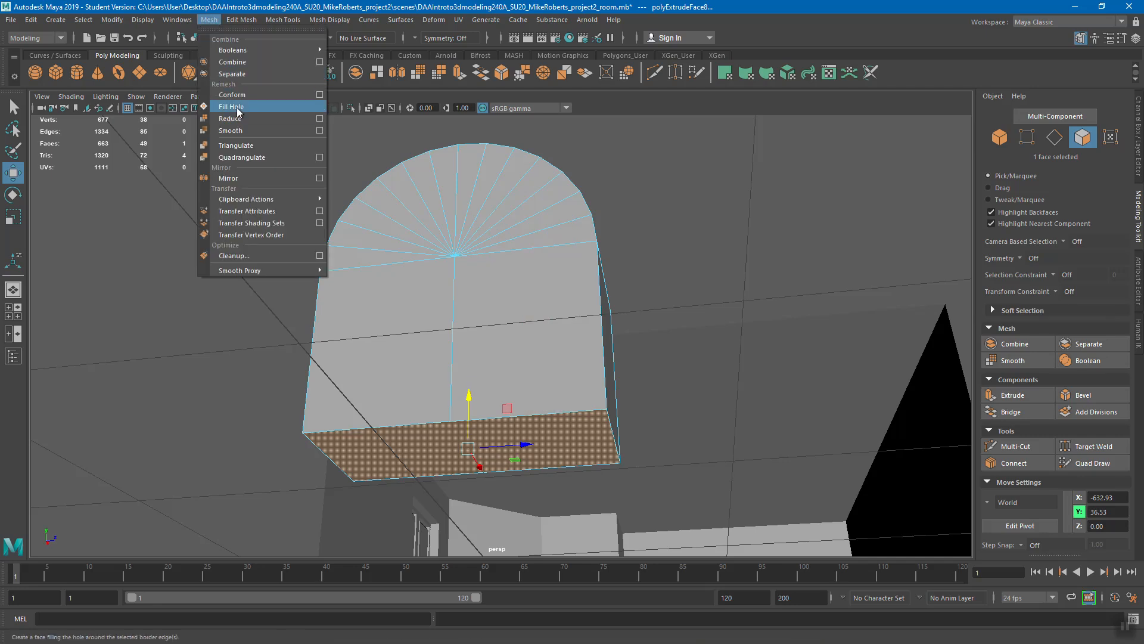
{"action": "left_click_drag", "start_coordinate": [503, 286], "coordinate": [531, 274], "text": "alt"}
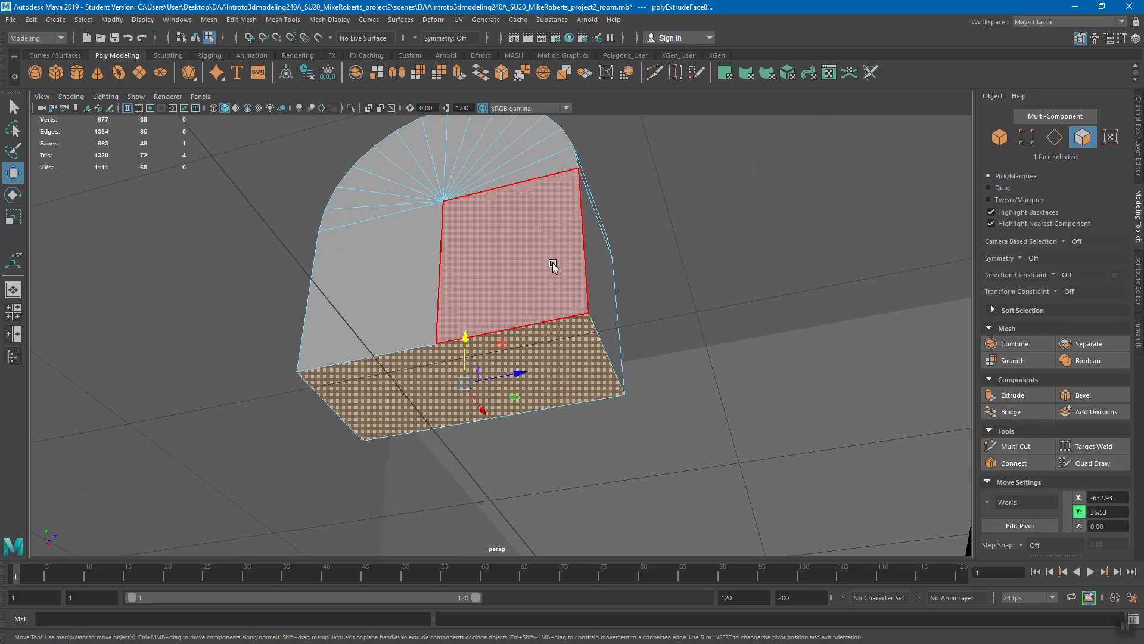
Move the whole arched block through the room's wall to X -306.55, Y 155.83, Z -61.62, and save the scene.
{"action": "right_click_drag", "start_coordinate": [525, 244], "coordinate": [560, 226]}
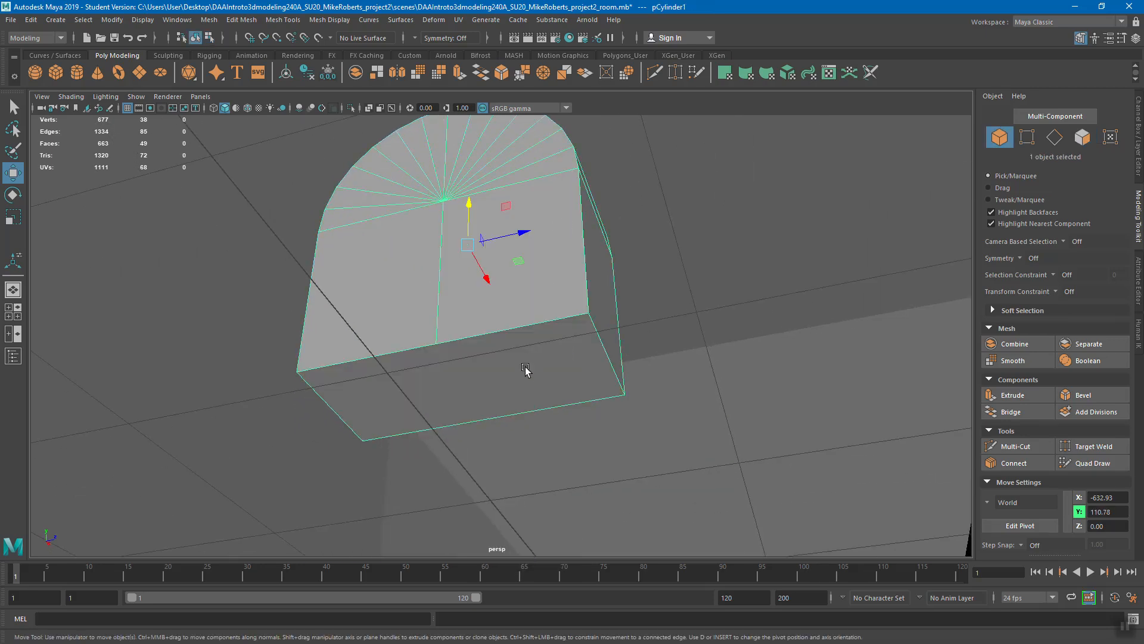
{"action": "left_click_drag", "start_coordinate": [565, 352], "coordinate": [365, 384], "text": "alt"}
{"action": "right_click_drag", "start_coordinate": [365, 385], "coordinate": [307, 346], "text": "alt"}
{"action": "left_click_drag", "start_coordinate": [307, 346], "coordinate": [775, 329], "text": "alt"}
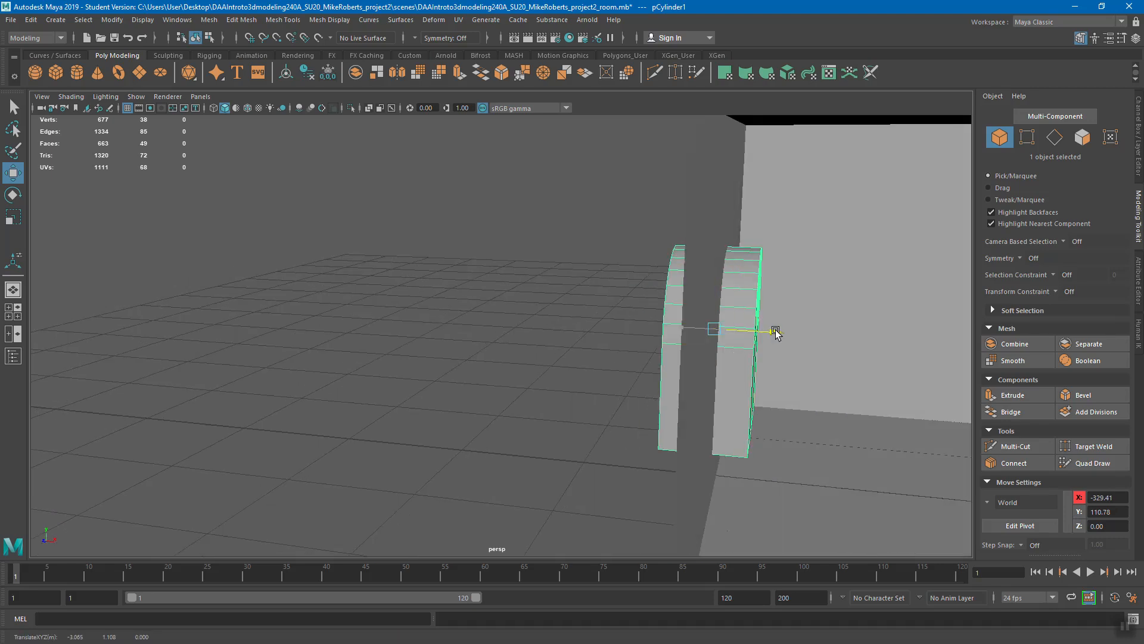
{"action": "left_click_drag", "start_coordinate": [717, 273], "coordinate": [720, 211]}
{"action": "left_click_drag", "start_coordinate": [790, 255], "coordinate": [667, 266], "text": "alt"}
{"action": "left_click_drag", "start_coordinate": [533, 260], "coordinate": [632, 316]}
{"action": "key", "text": "ctrl+s"}
{"action": "key", "text": "Return"}
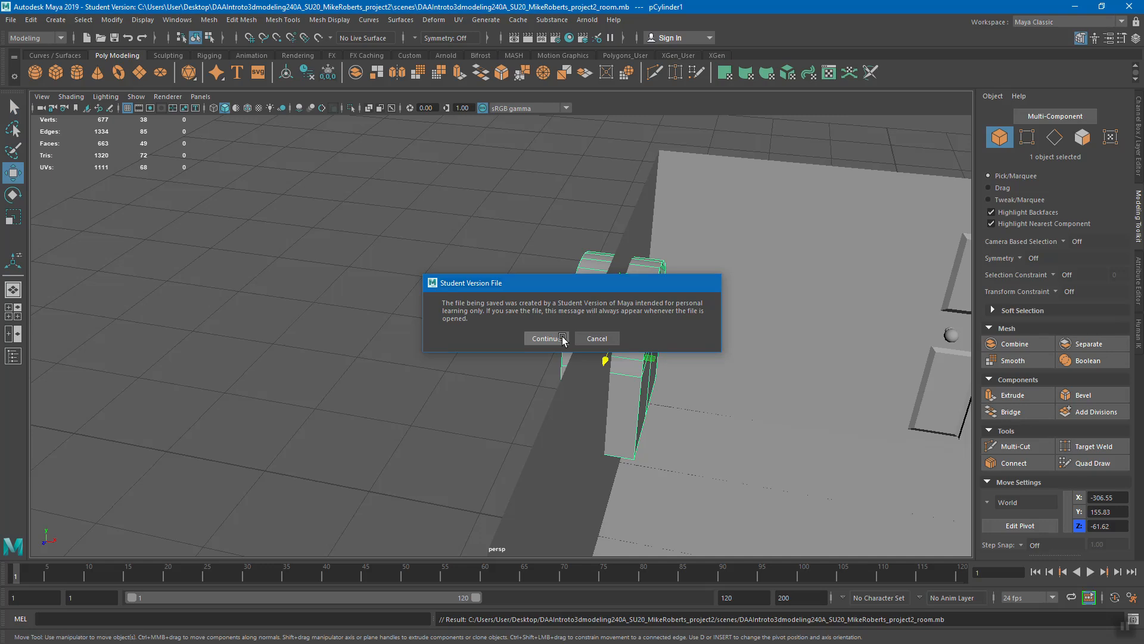
Examine how the arched block passes through the wall from inside the room, alternately selecting the room mesh and the block.
{"action": "left_click_drag", "start_coordinate": [715, 340], "coordinate": [660, 298], "text": "alt"}
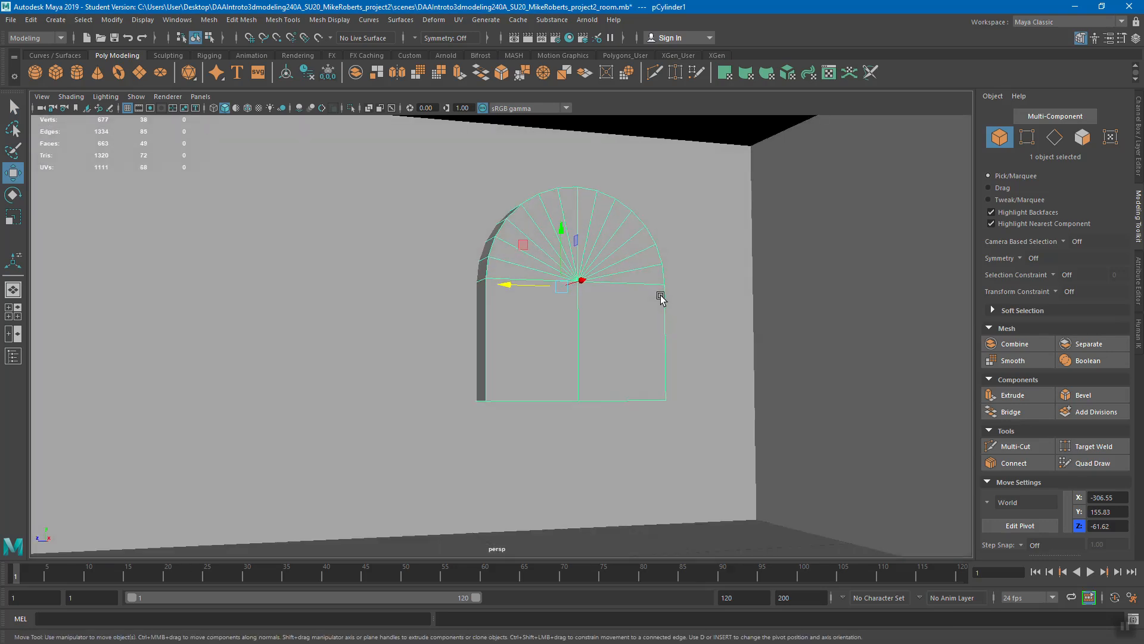
{"action": "key", "text": "q"}
{"action": "left_click", "coordinate": [691, 324]}
{"action": "mouse_move", "coordinate": [675, 346]}
{"action": "left_mouse_down", "text": "alt"}
{"action": "mouse_move", "coordinate": [630, 336]}
{"action": "mouse_move", "coordinate": [716, 305]}
{"action": "mouse_move", "coordinate": [710, 350]}
{"action": "mouse_move", "coordinate": [638, 360]}
{"action": "mouse_move", "coordinate": [679, 356]}
{"action": "mouse_move", "coordinate": [671, 352]}
{"action": "left_mouse_up", "text": "alt"}
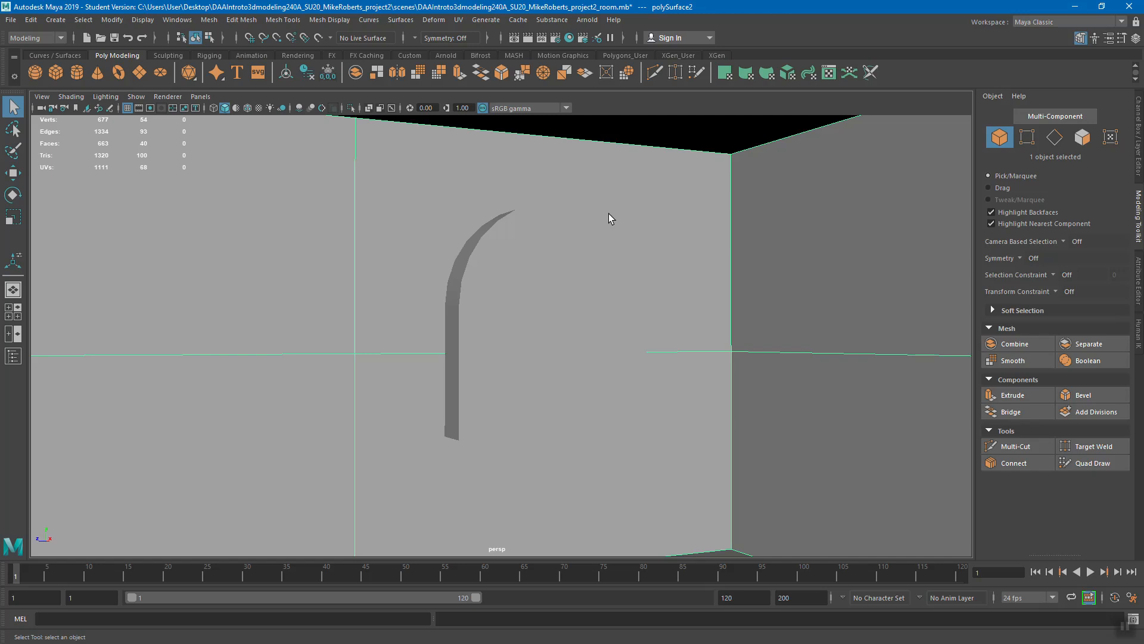
{"action": "left_click", "coordinate": [539, 273]}
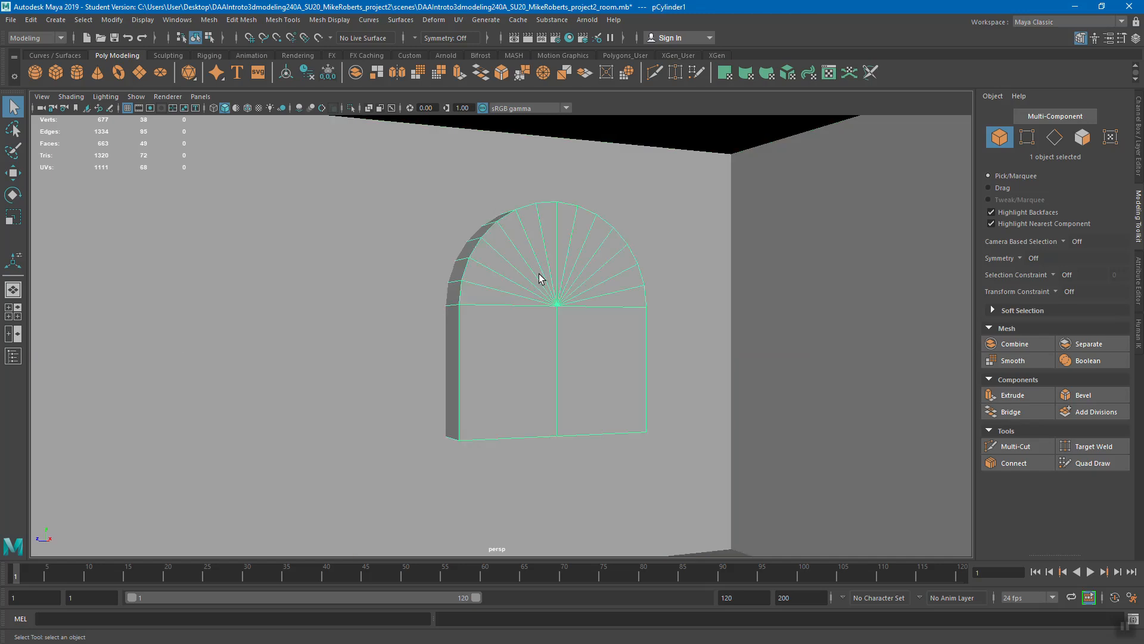
{"action": "left_click", "coordinate": [663, 474]}
{"action": "left_click_drag", "start_coordinate": [663, 473], "coordinate": [669, 416], "text": "alt"}
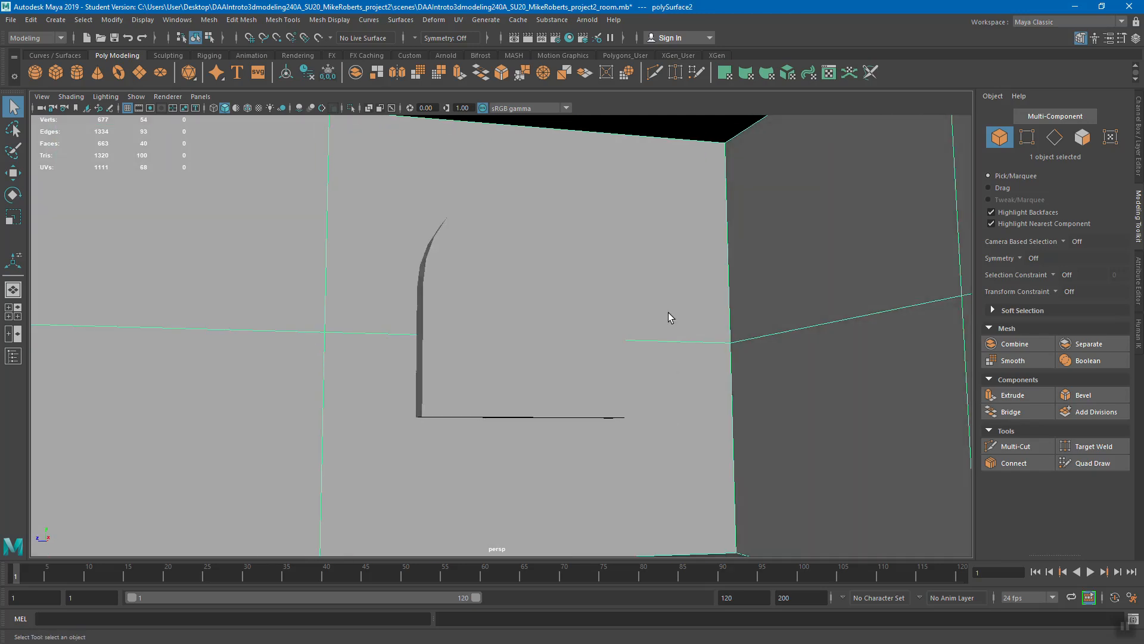
Try deleting the four crossing edges on the wall around the arched block, undo the deletion and return to object mode.
{"action": "right_click_drag", "start_coordinate": [324, 292], "coordinate": [313, 248]}
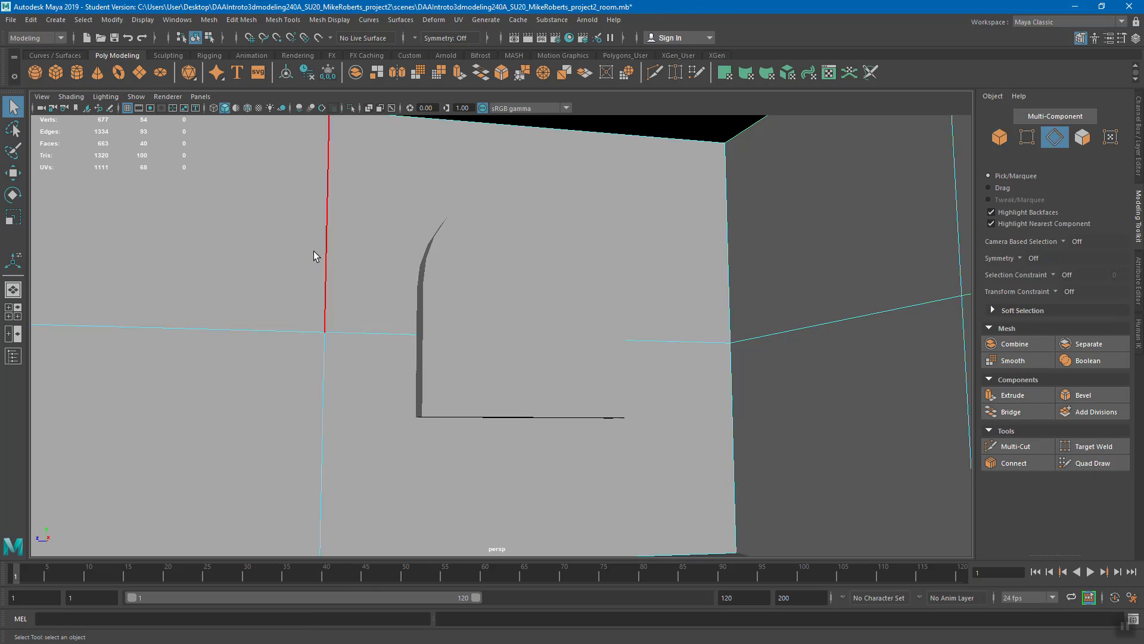
{"action": "left_click", "coordinate": [302, 311]}
{"action": "key", "text": "Delete"}
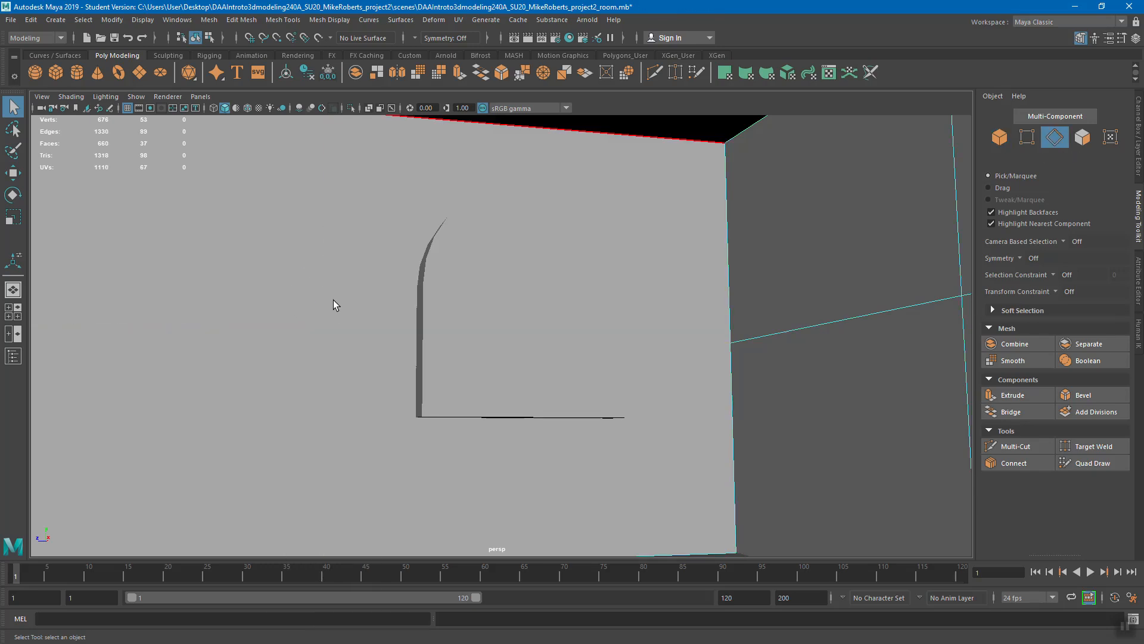
{"action": "left_click_drag", "start_coordinate": [367, 220], "coordinate": [544, 292], "text": "alt"}
{"action": "key", "text": "ctrl+z"}
{"action": "left_click_drag", "start_coordinate": [447, 305], "coordinate": [379, 266], "text": "alt"}
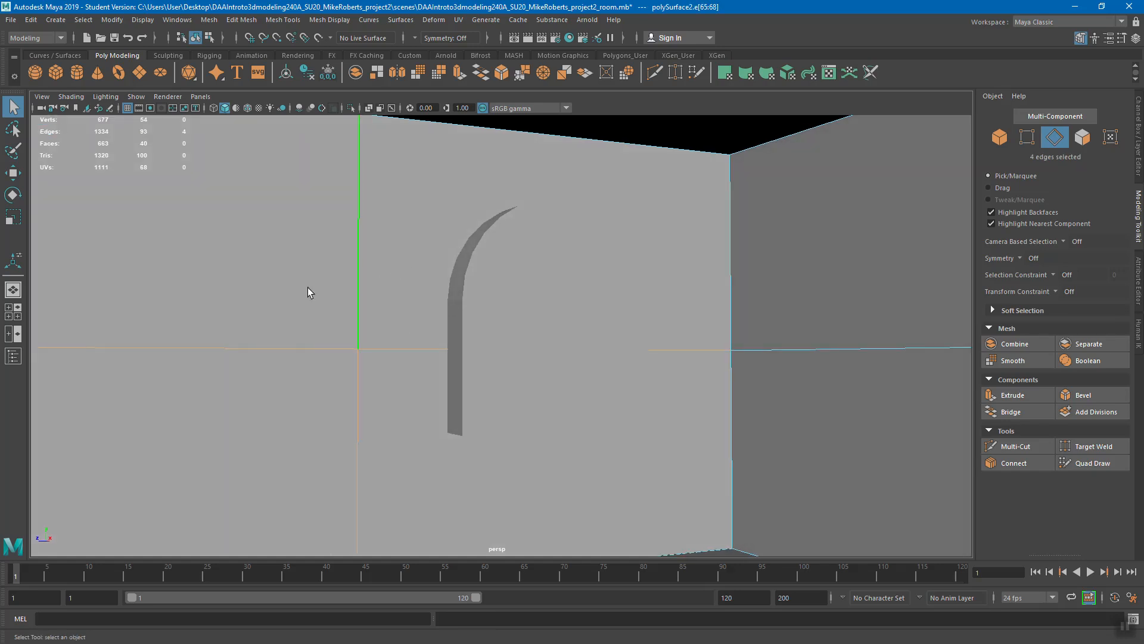
{"action": "right_click_drag", "start_coordinate": [397, 258], "coordinate": [430, 237]}
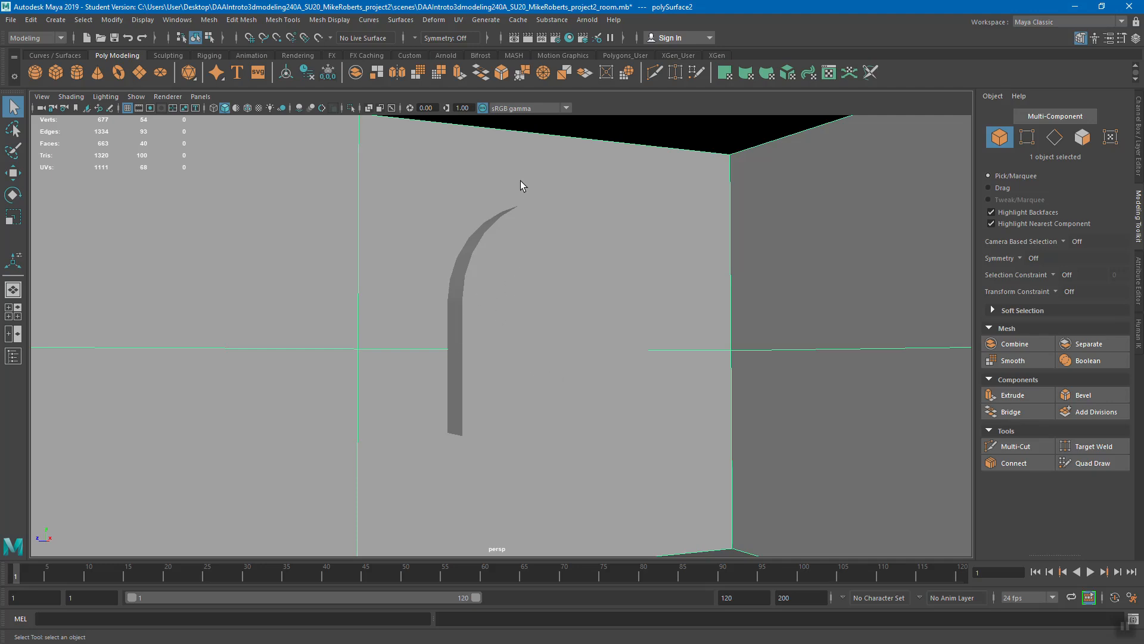
Select the arched block in the wall as a whole object and duplicate it in place.
{"action": "left_click_drag", "start_coordinate": [463, 412], "coordinate": [426, 359], "text": "alt"}
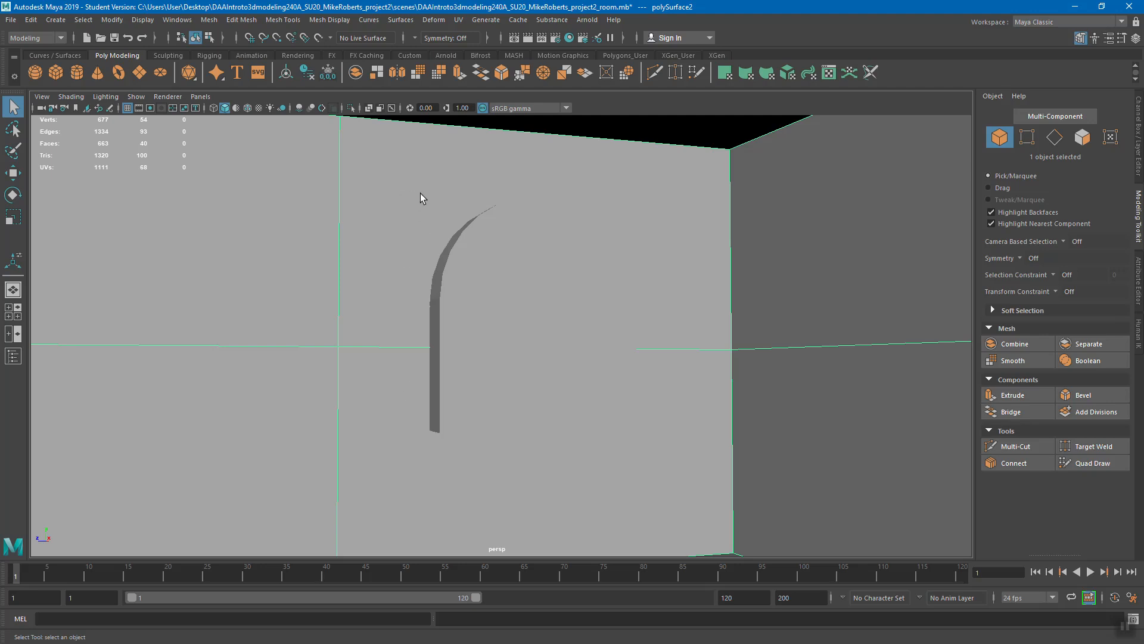
{"action": "left_click_drag", "start_coordinate": [393, 430], "coordinate": [344, 318], "text": "alt"}
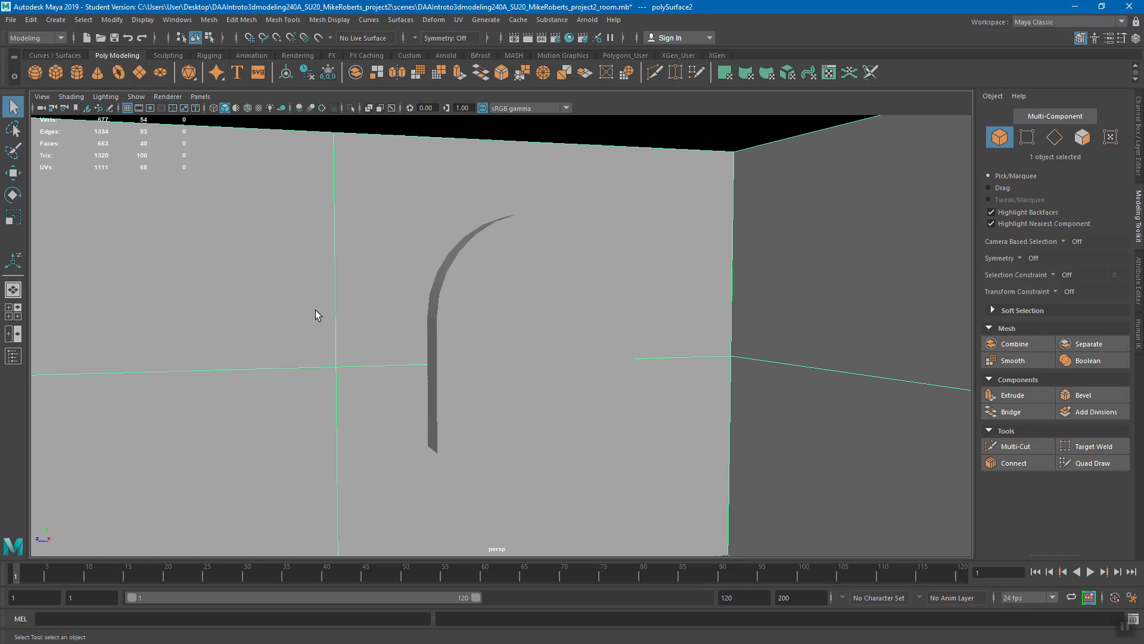
{"action": "left_click", "coordinate": [505, 316]}
{"action": "left_click_drag", "start_coordinate": [505, 318], "coordinate": [519, 322], "text": "alt"}
{"action": "right_click_drag", "start_coordinate": [518, 322], "coordinate": [460, 321], "text": "alt"}
{"action": "left_click_drag", "start_coordinate": [460, 320], "coordinate": [524, 352], "text": "alt"}
{"action": "right_click_drag", "start_coordinate": [490, 329], "coordinate": [529, 292]}
{"action": "left_click_drag", "start_coordinate": [655, 356], "coordinate": [502, 348], "text": "alt"}
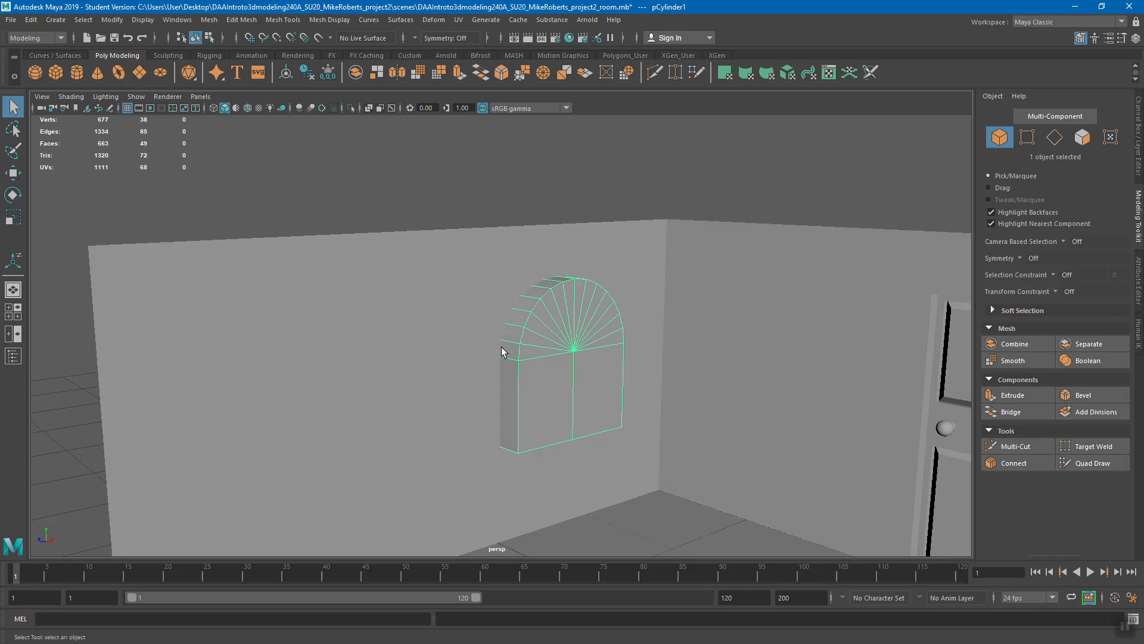
{"action": "left_click", "coordinate": [33, 21]}
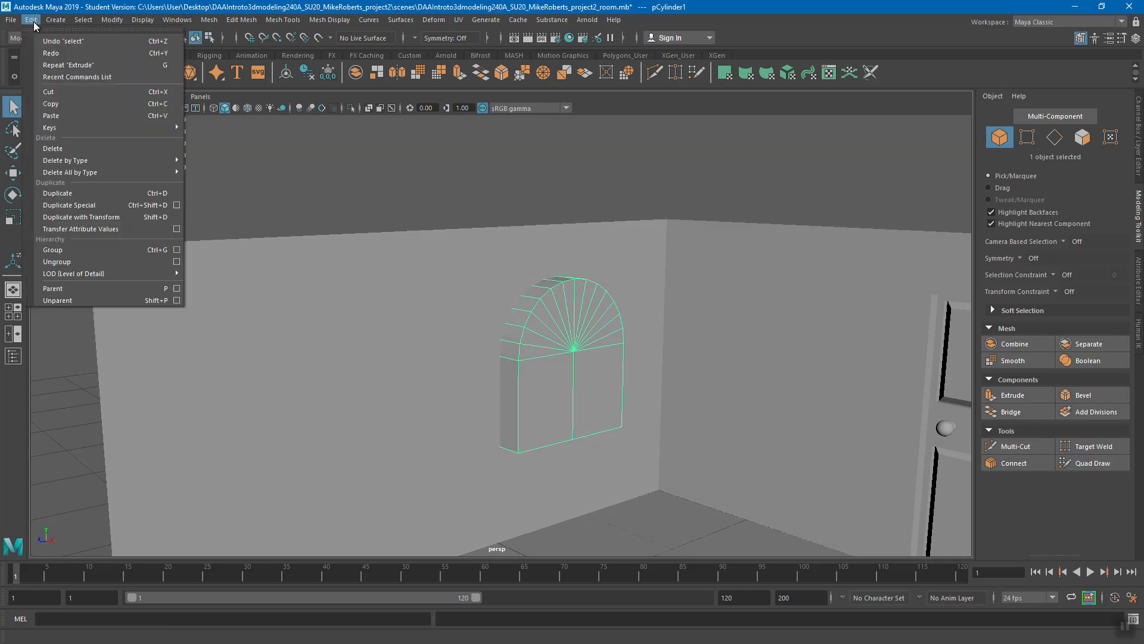
{"action": "left_click", "coordinate": [84, 197]}
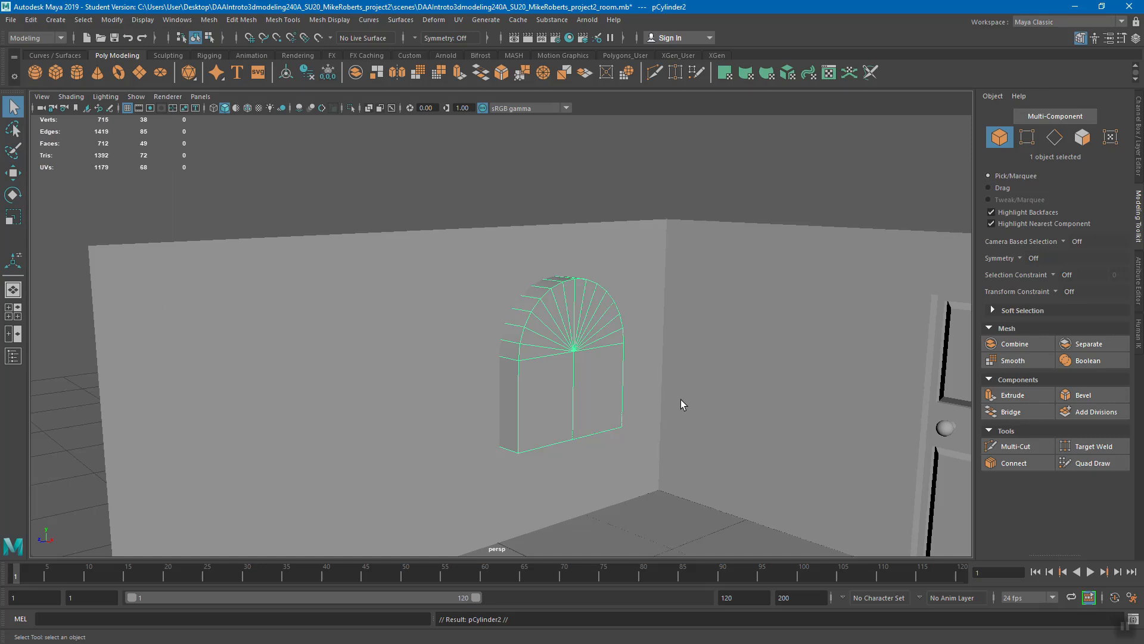
Move the duplicated arched block along the wall, leaving a gap to the original on the corner side, and save the scene.
{"action": "left_click_drag", "start_coordinate": [681, 399], "coordinate": [621, 401], "text": "alt"}
{"action": "key", "text": "w"}
{"action": "left_click_drag", "start_coordinate": [505, 357], "coordinate": [393, 375]}
{"action": "key", "text": "q"}
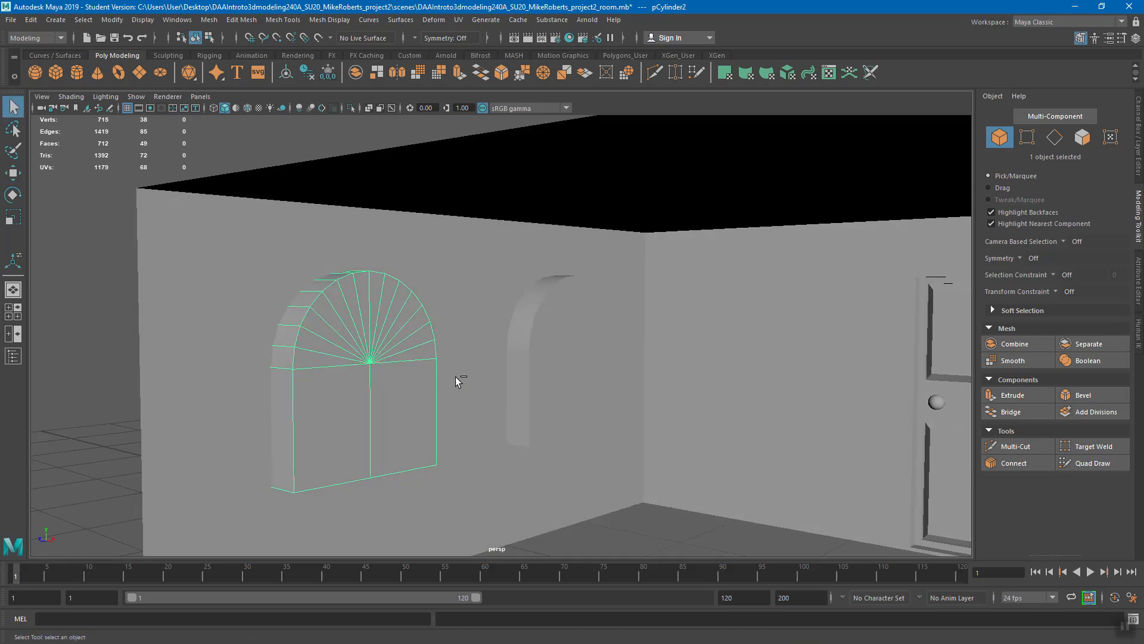
{"action": "key", "text": "ctrl+s"}
{"action": "left_click", "coordinate": [542, 339]}
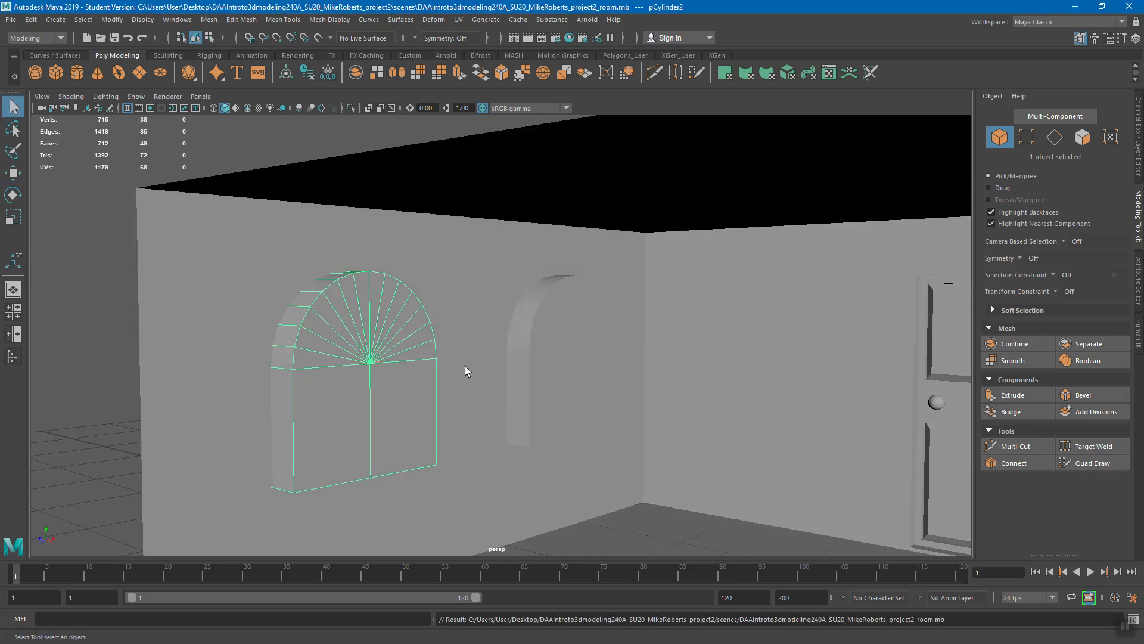
{"action": "left_click_drag", "start_coordinate": [460, 376], "coordinate": [518, 329], "text": "alt"}
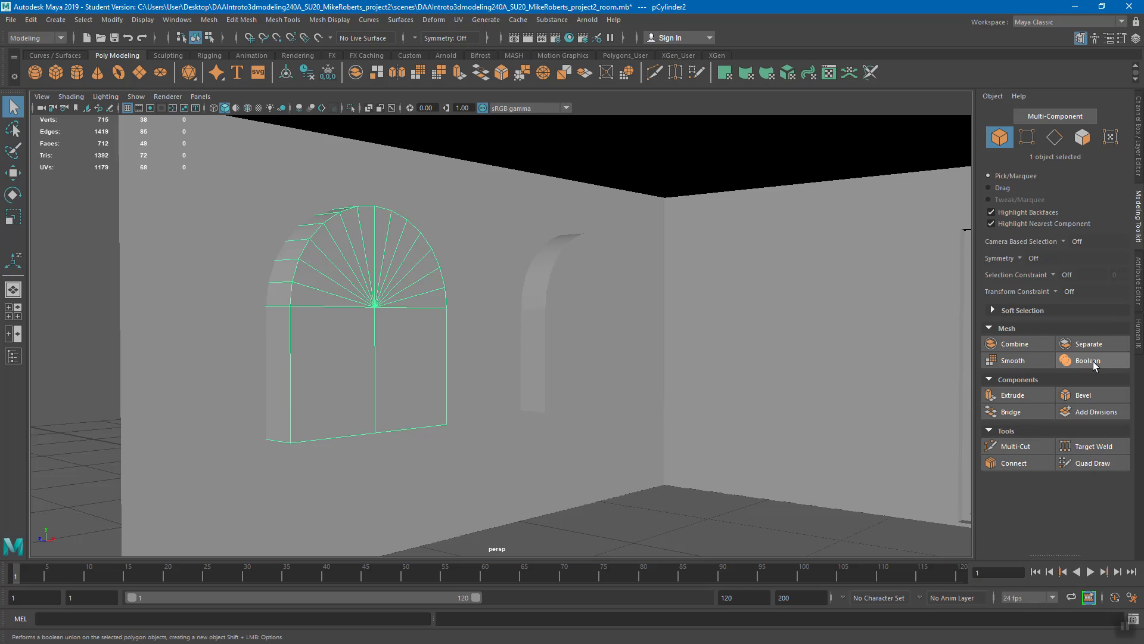
{"action": "left_click", "coordinate": [209, 20]}
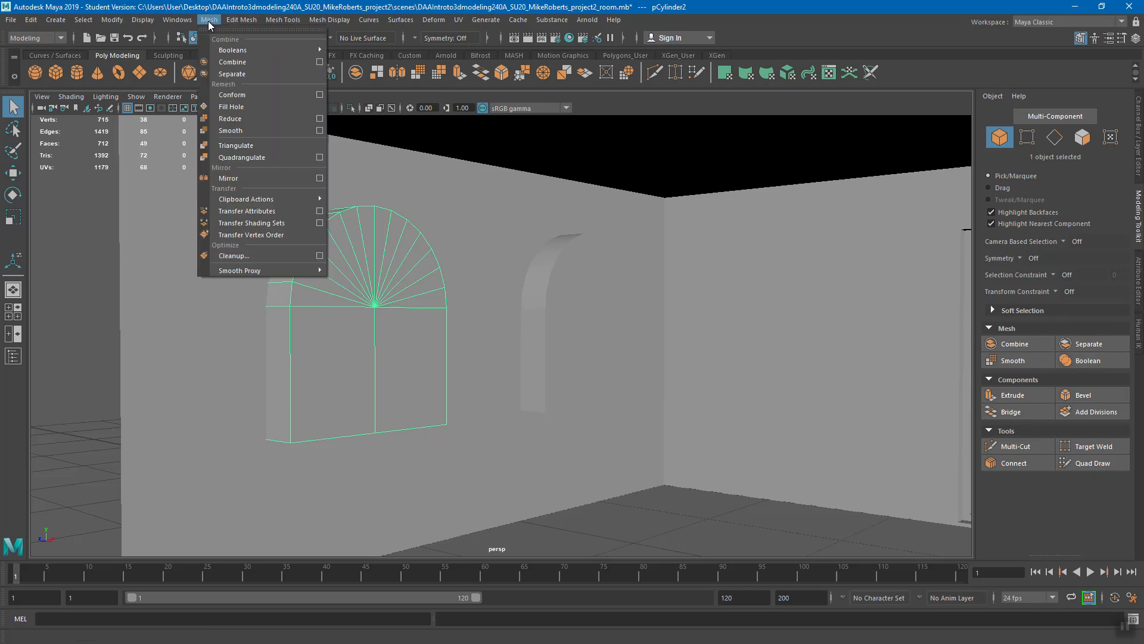
{"action": "mouse_move", "coordinate": [237, 53]}
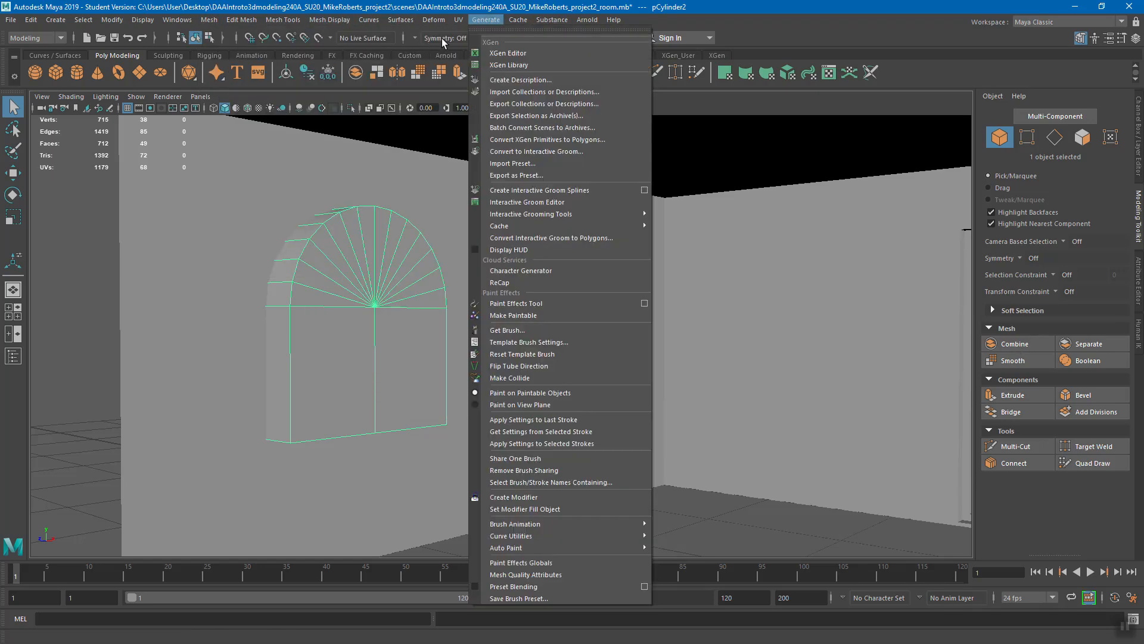
{"action": "left_click", "coordinate": [329, 19]}
{"action": "left_click", "coordinate": [315, 22]}
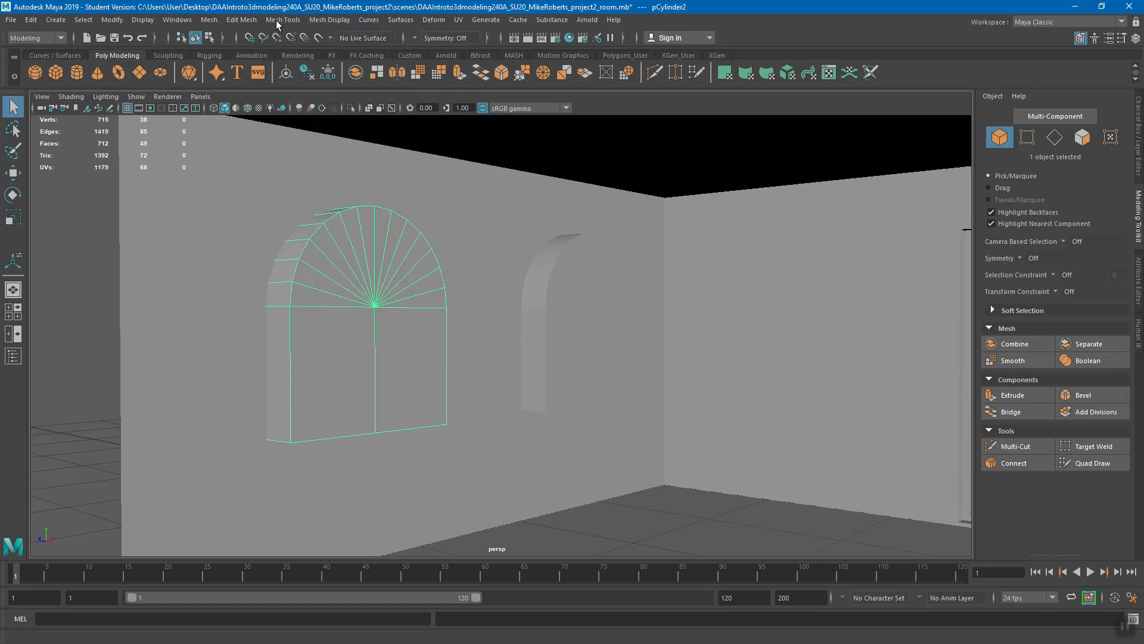
{"action": "left_click", "coordinate": [208, 21]}
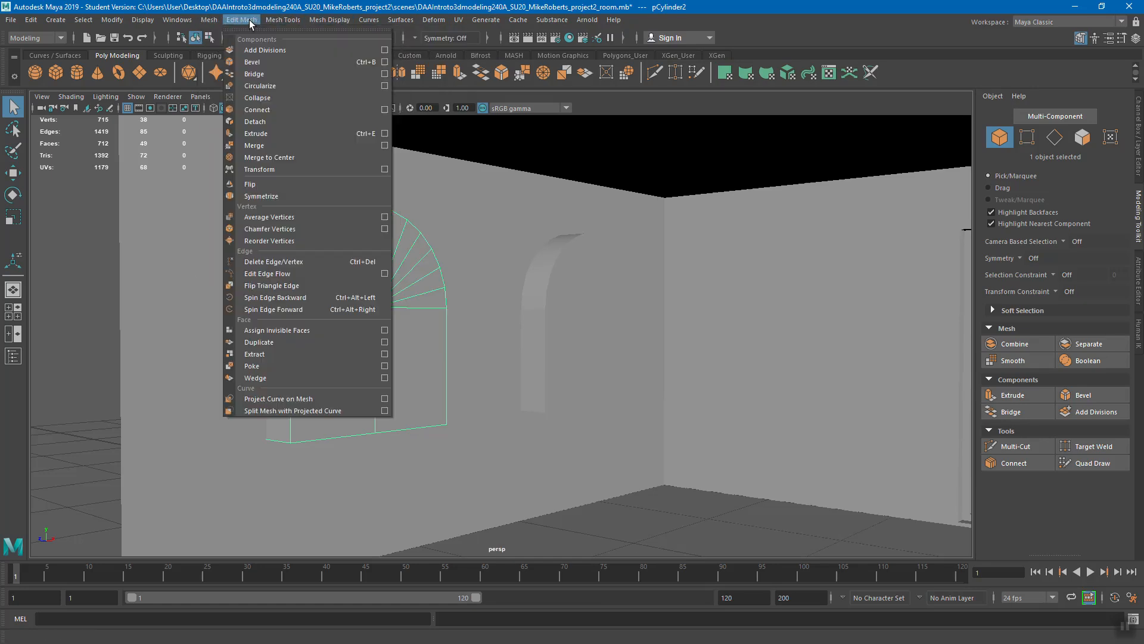
{"action": "mouse_move", "coordinate": [277, 21]}
{"action": "mouse_move", "coordinate": [499, 20]}
{"action": "left_click", "coordinate": [445, 44]}
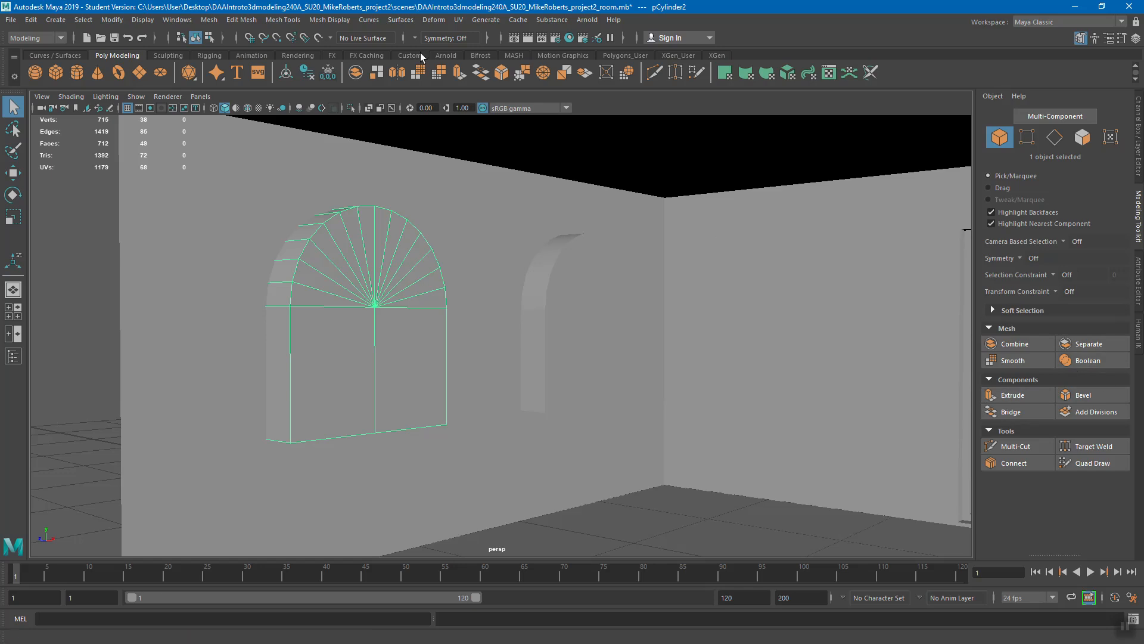
{"action": "left_click", "coordinate": [280, 20]}
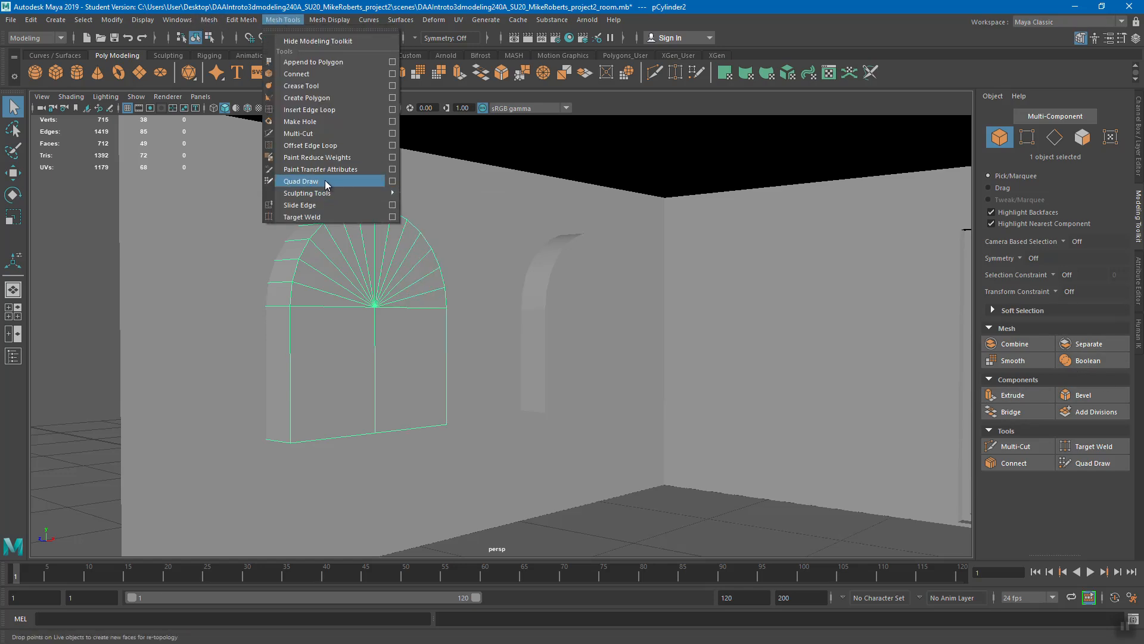
{"action": "left_click_drag", "start_coordinate": [511, 265], "coordinate": [542, 307], "text": "alt"}
{"action": "scroll", "coordinate": [556, 313], "scroll_direction": "up", "scroll_amount": 2}
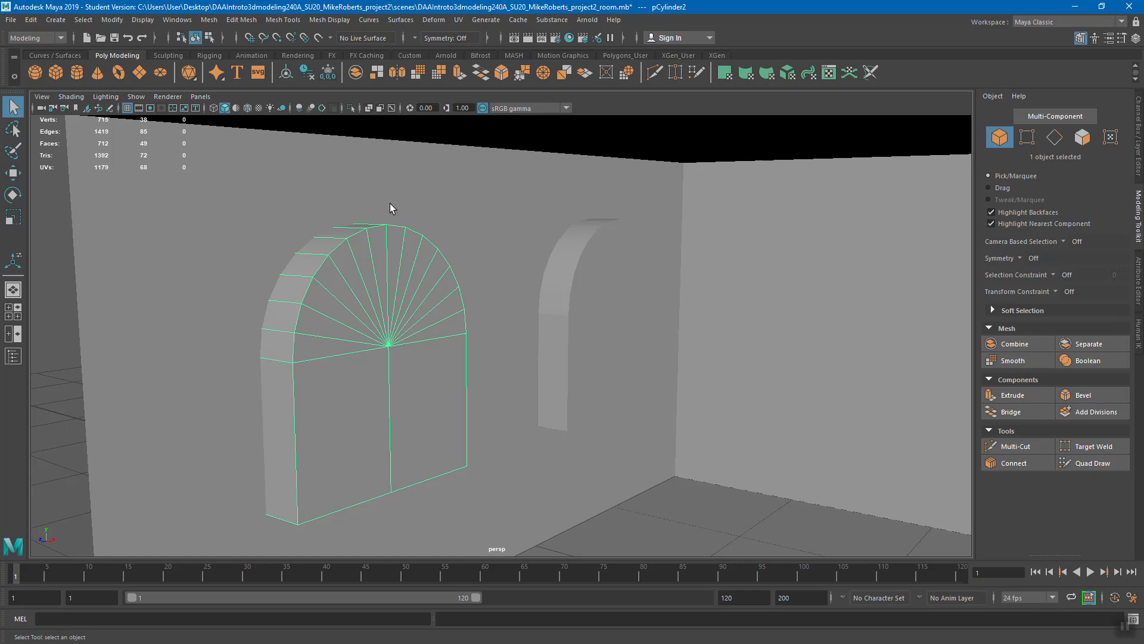
{"action": "left_click_drag", "start_coordinate": [606, 345], "coordinate": [553, 299], "text": "alt"}
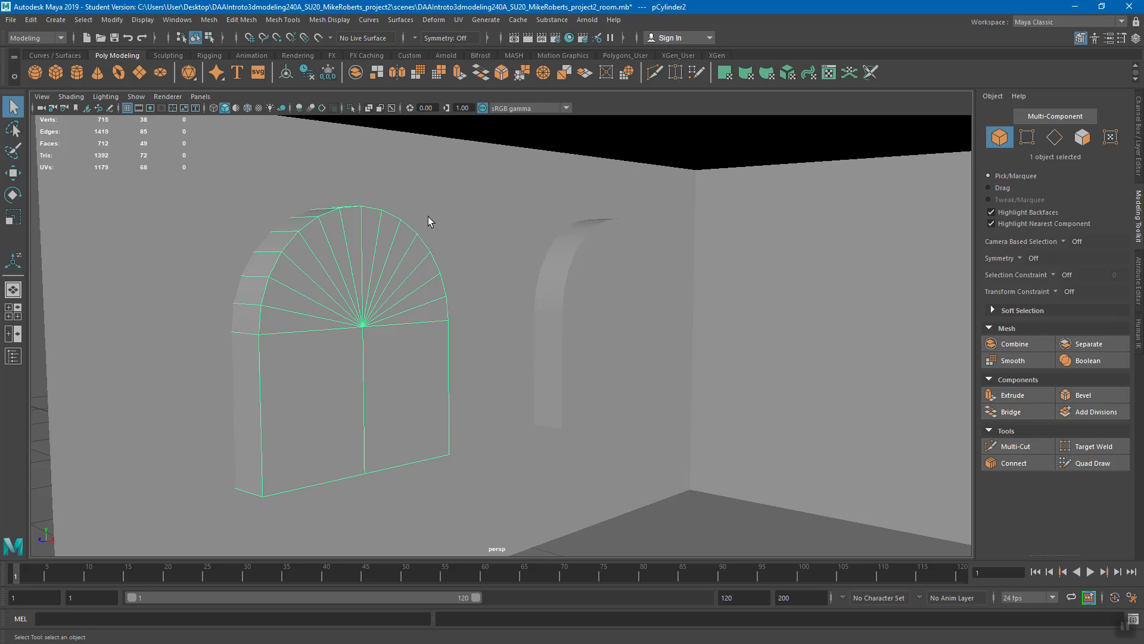
{"action": "left_click_drag", "start_coordinate": [544, 280], "coordinate": [482, 280], "text": "alt"}
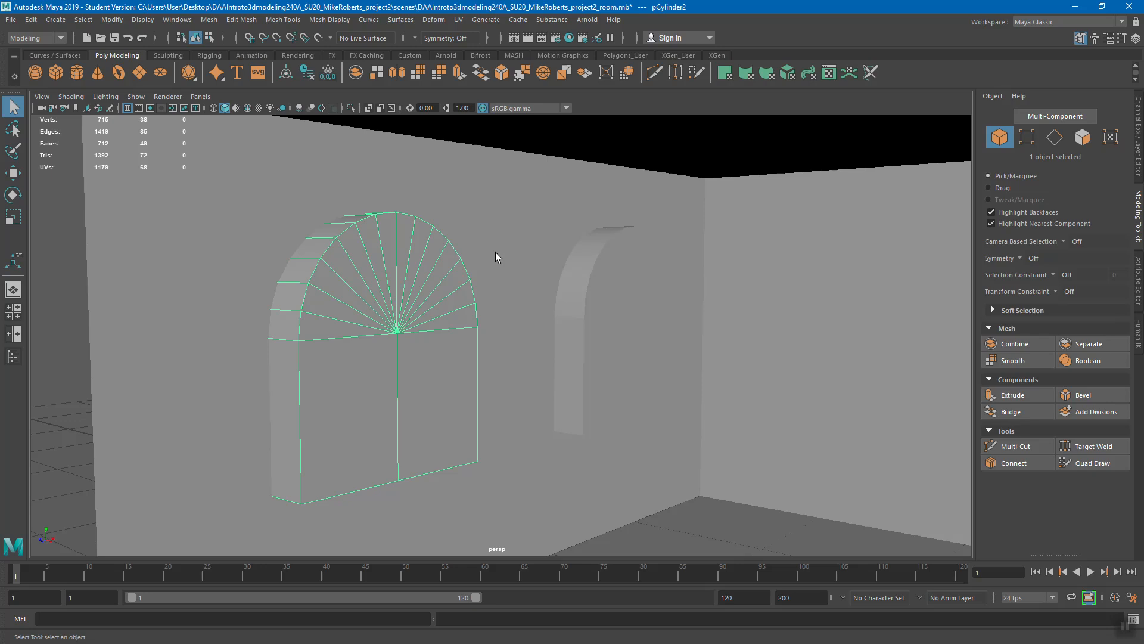
{"action": "left_click_drag", "start_coordinate": [420, 292], "coordinate": [445, 294], "text": "alt"}
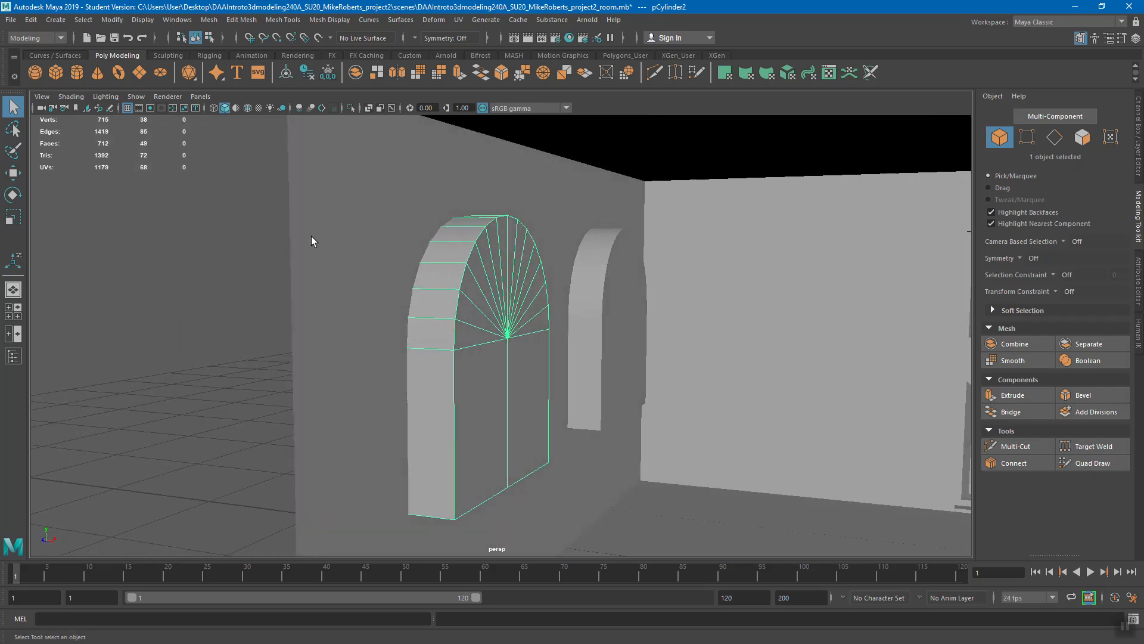
Save the scene and select the room mesh together with the duplicated arched block.
{"action": "key", "text": "ctrl+s"}
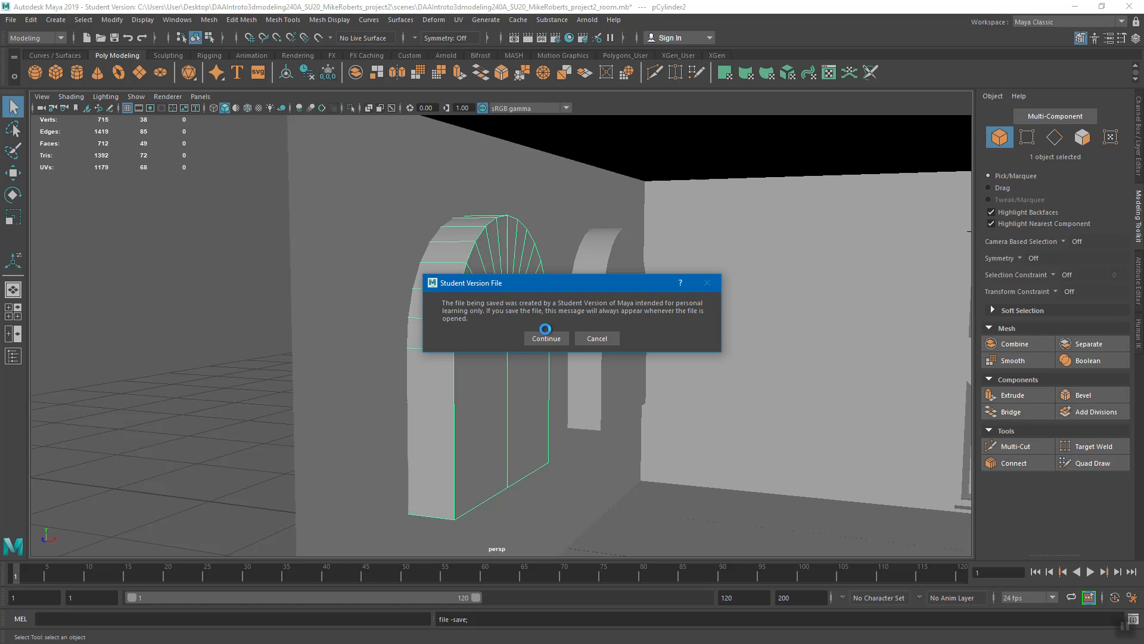
{"action": "left_click", "coordinate": [546, 337]}
{"action": "left_click", "coordinate": [334, 222]}
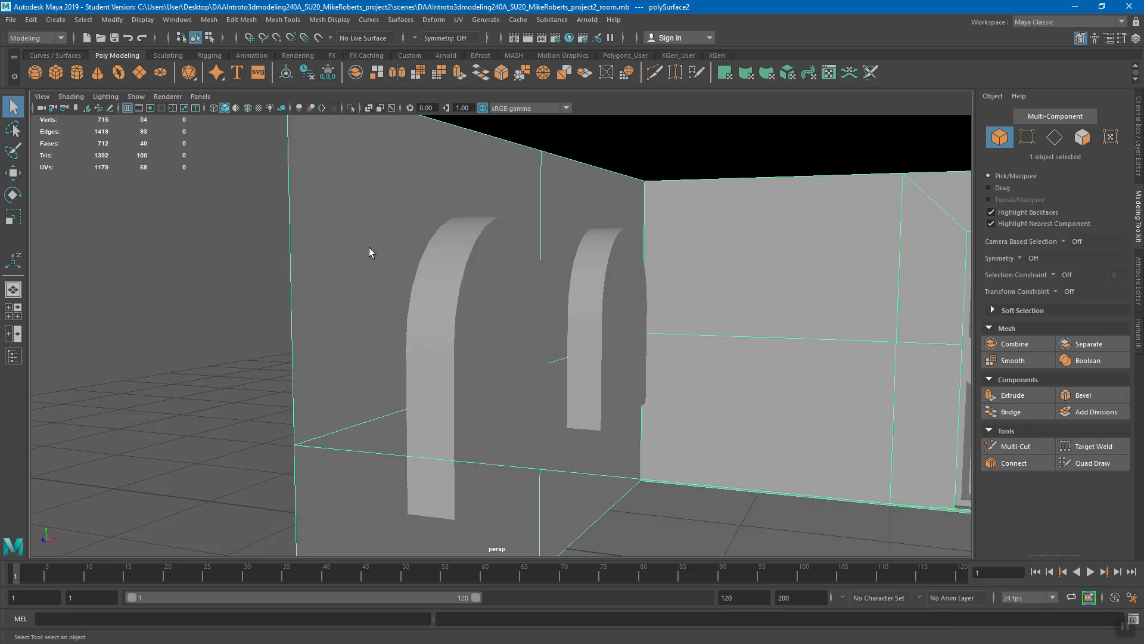
{"action": "scroll", "coordinate": [370, 248], "scroll_direction": "down", "scroll_amount": 3}
{"action": "left_click_drag", "start_coordinate": [370, 241], "coordinate": [427, 276], "text": "alt"}
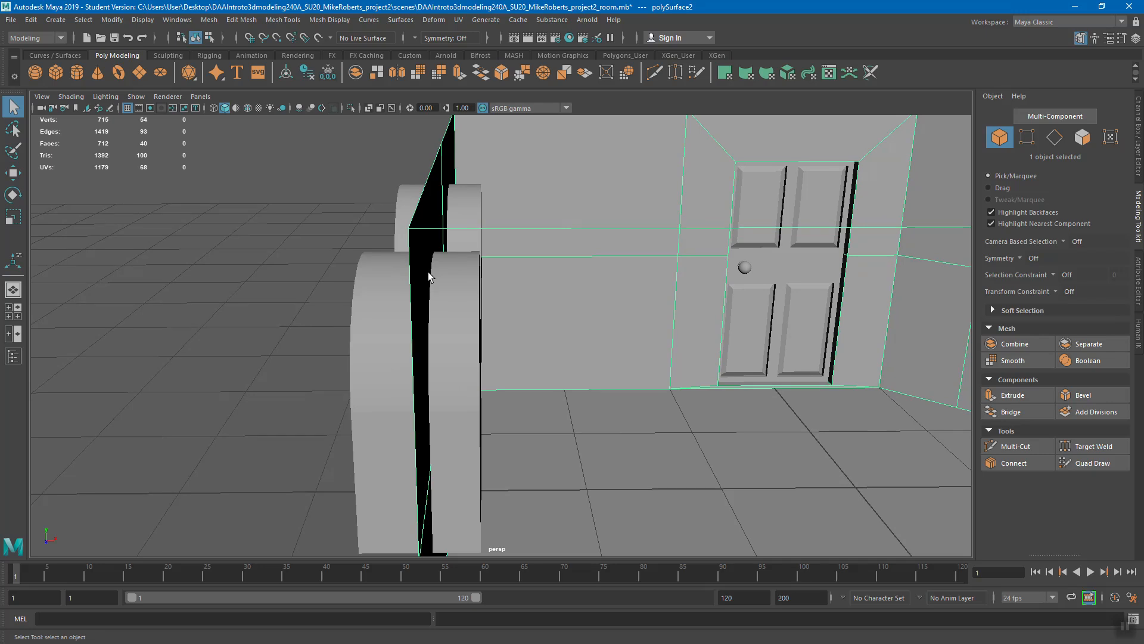
{"action": "scroll", "coordinate": [388, 323], "scroll_direction": "down", "scroll_amount": 3}
{"action": "left_click_drag", "start_coordinate": [388, 323], "coordinate": [420, 321], "text": "alt"}
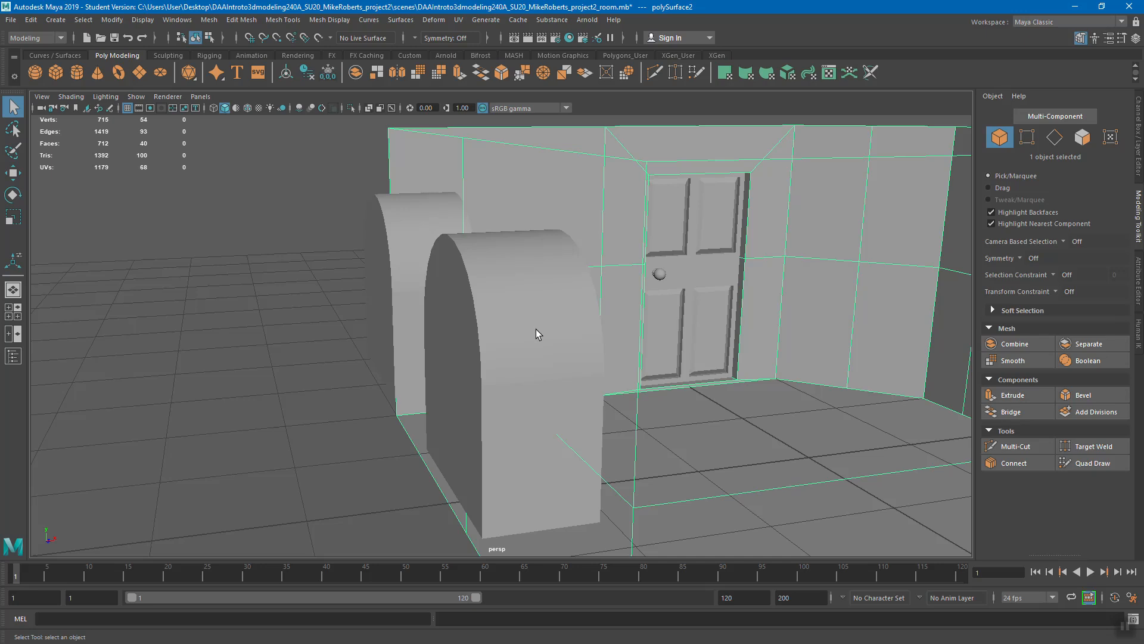
{"action": "left_click", "coordinate": [509, 288], "text": "shift"}
{"action": "left_click_drag", "start_coordinate": [548, 319], "coordinate": [441, 180], "text": "alt"}
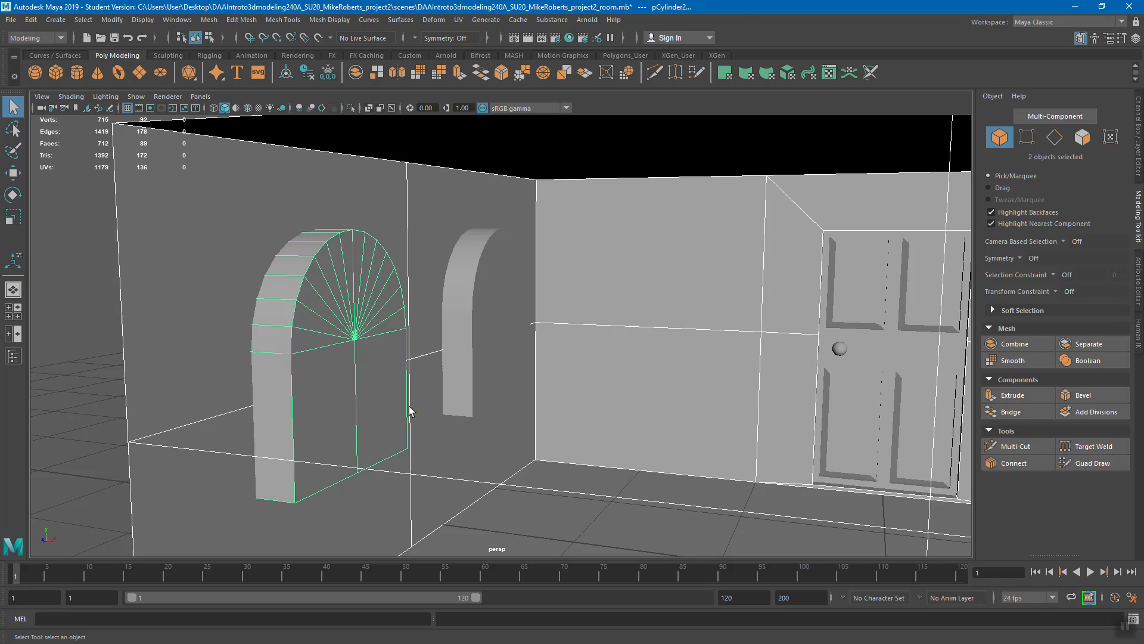
{"action": "key", "text": "g"}
Show the room mesh alone in smooth mesh preview.
{"action": "left_click_drag", "start_coordinate": [443, 278], "coordinate": [394, 334], "text": "alt"}
{"action": "key", "text": "3"}
{"action": "left_click_drag", "start_coordinate": [568, 373], "coordinate": [563, 349], "text": "alt"}
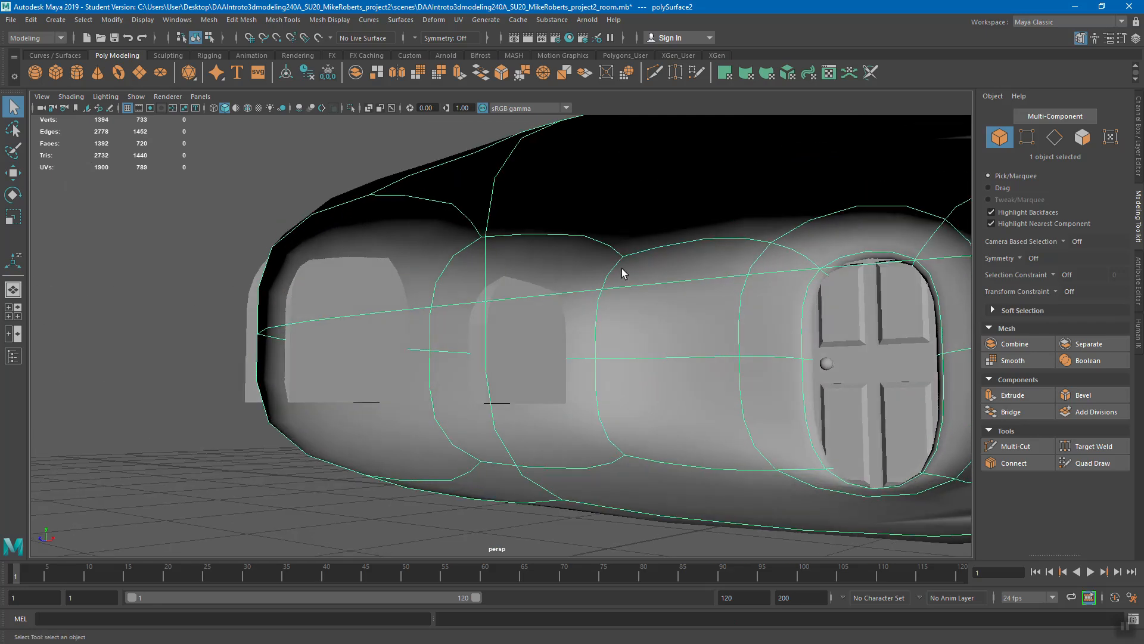
Insert a vertical edge loop into the room mesh with Multi-Cut, on the door wall close to the corner with the arched-block wall.
{"action": "left_click", "coordinate": [1027, 446]}
{"action": "scroll", "coordinate": [608, 320], "scroll_direction": "up", "scroll_amount": 3}
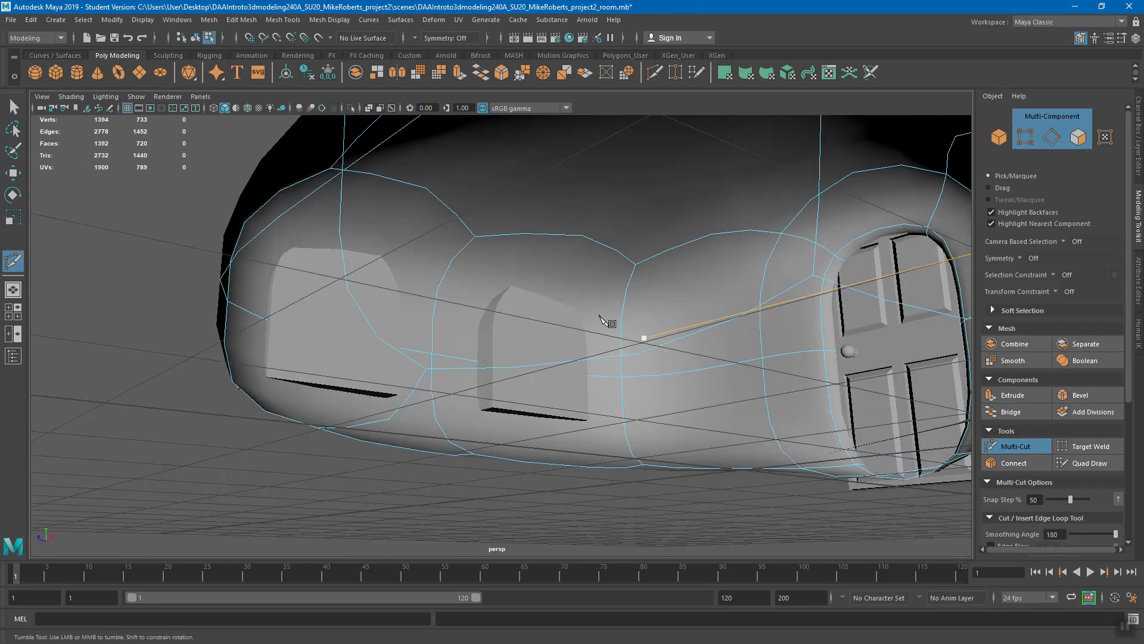
{"action": "scroll", "coordinate": [608, 320], "scroll_direction": "down", "scroll_amount": 10}
{"action": "left_click", "coordinate": [685, 277], "text": "ctrl"}
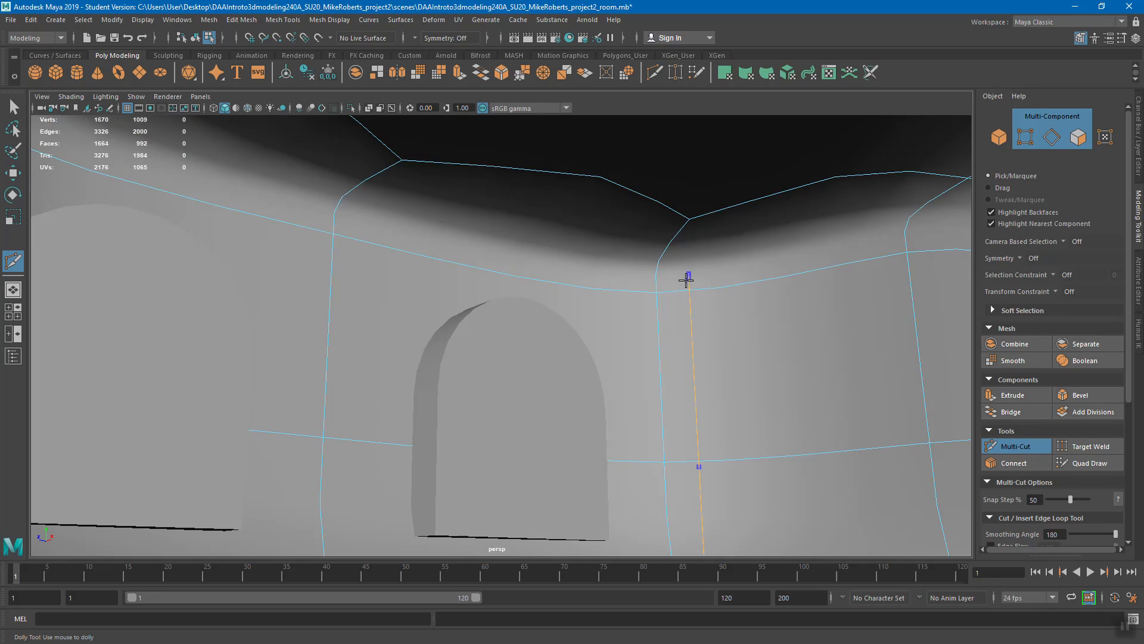
{"action": "scroll", "coordinate": [516, 315], "scroll_direction": "down", "scroll_amount": 4}
{"action": "left_click_drag", "start_coordinate": [513, 315], "coordinate": [726, 291], "text": "alt"}
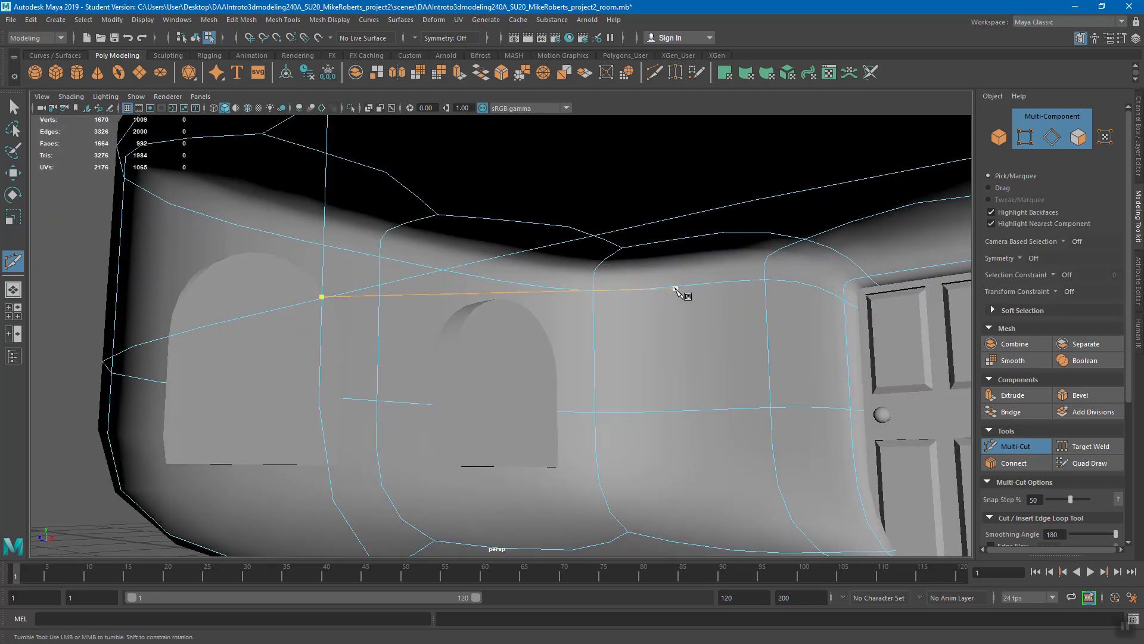
Turn off the room mesh's smooth preview and undo the last Multi-Cut edge loop.
{"action": "key", "text": "1"}
{"action": "key", "text": "ctrl+z"}
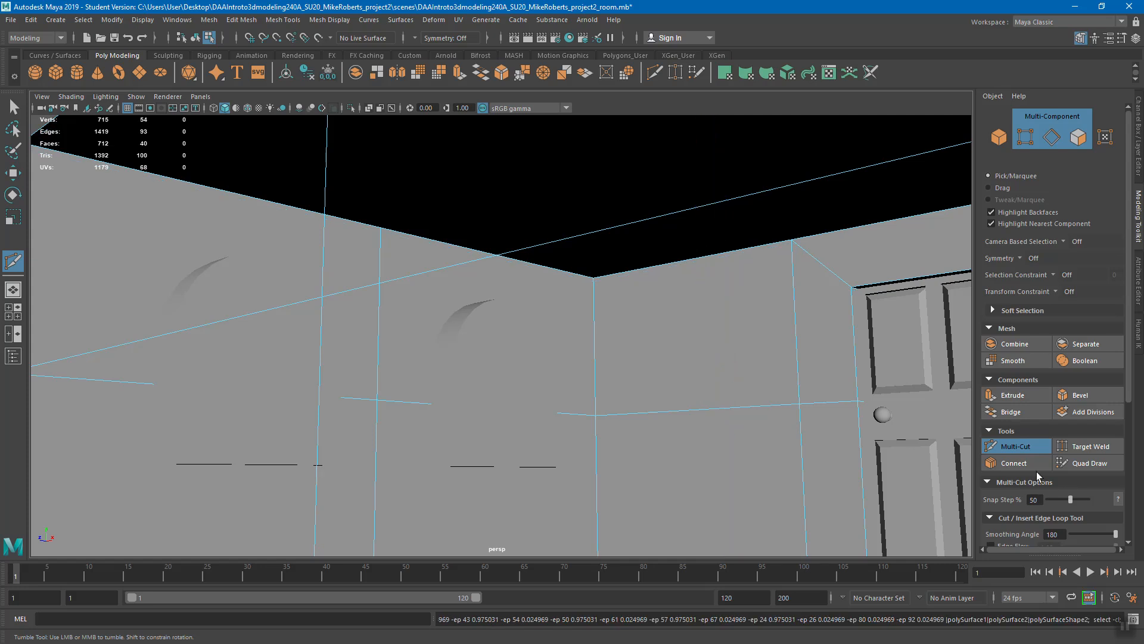
{"action": "key", "text": "q"}
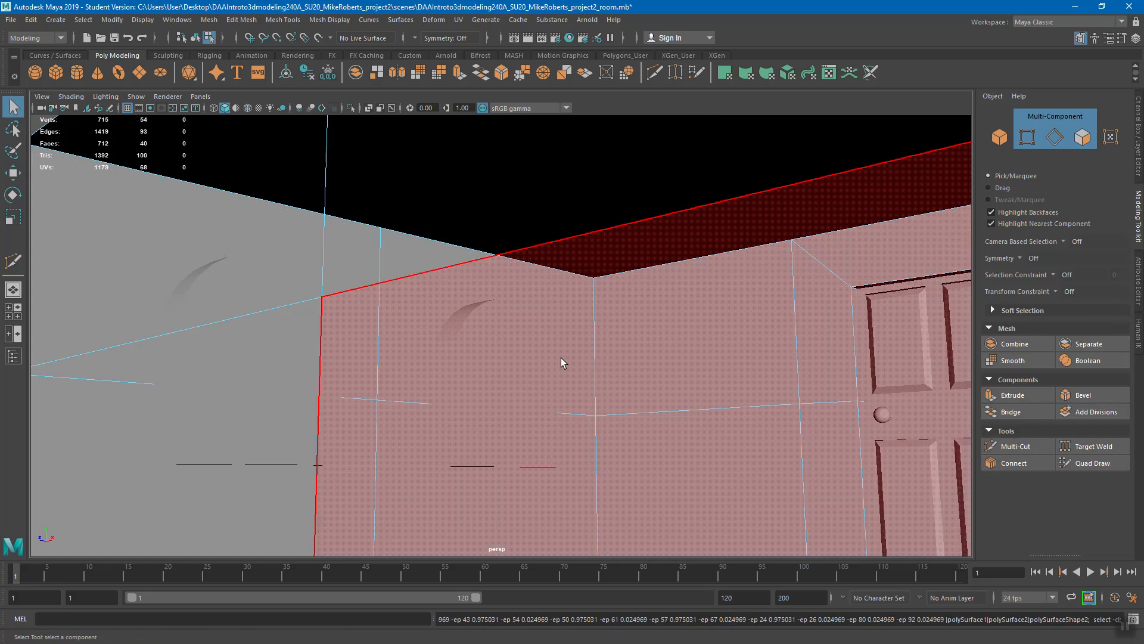
Select the room mesh together with the arched block farther from the door wall and apply a Boolean to them.
{"action": "left_click_drag", "start_coordinate": [459, 383], "coordinate": [428, 245], "text": "alt"}
{"action": "right_click_drag", "start_coordinate": [428, 245], "coordinate": [485, 235]}
{"action": "left_click_drag", "start_coordinate": [522, 285], "coordinate": [424, 302], "text": "alt"}
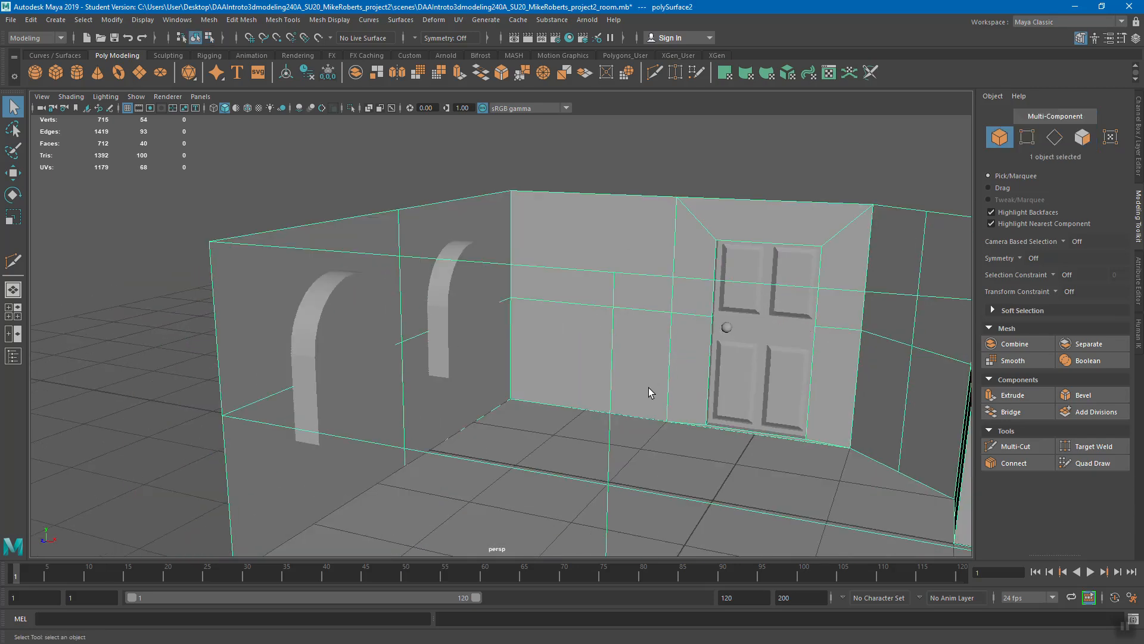
{"action": "left_click_drag", "start_coordinate": [390, 291], "coordinate": [446, 296], "text": "alt"}
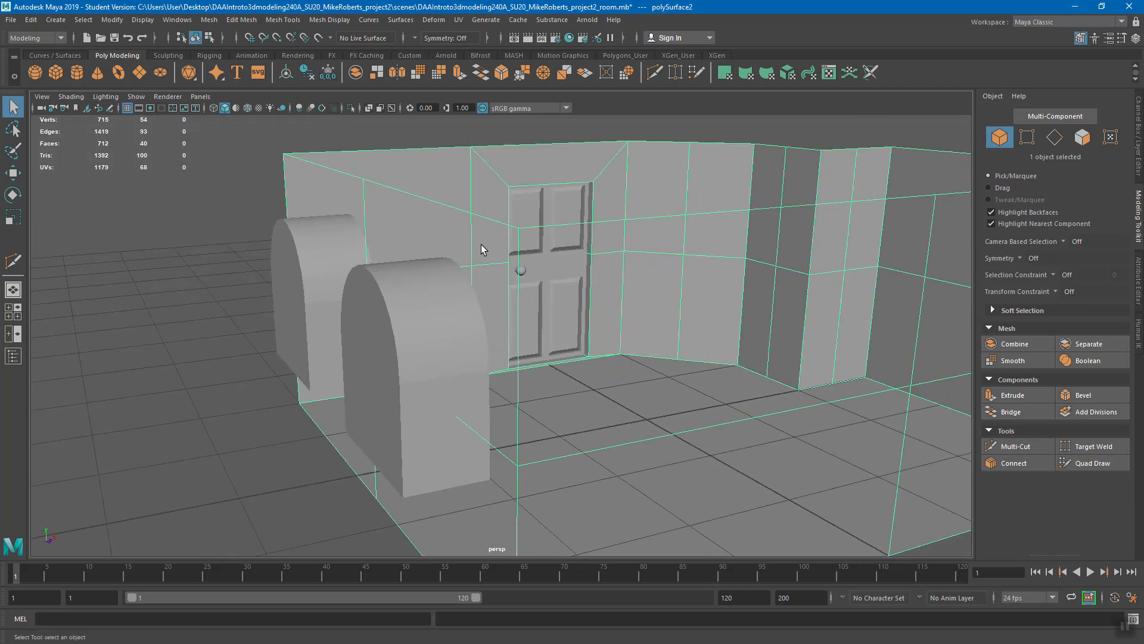
{"action": "left_click", "coordinate": [414, 324], "text": "shift"}
{"action": "left_click_drag", "start_coordinate": [414, 325], "coordinate": [442, 343], "text": "alt"}
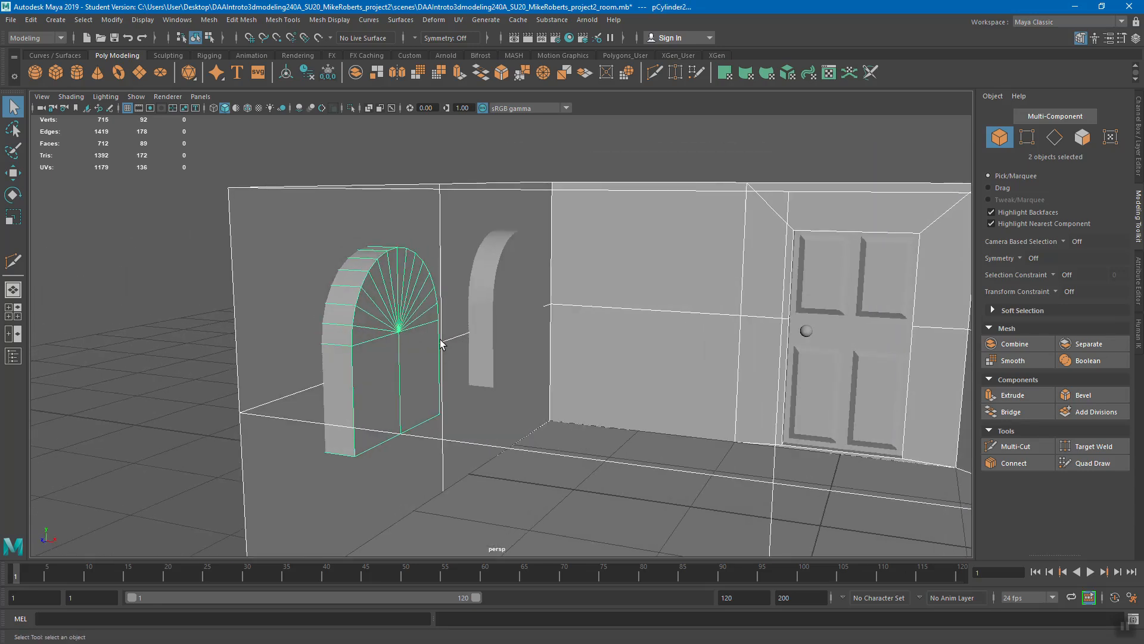
{"action": "left_click", "coordinate": [1085, 360]}
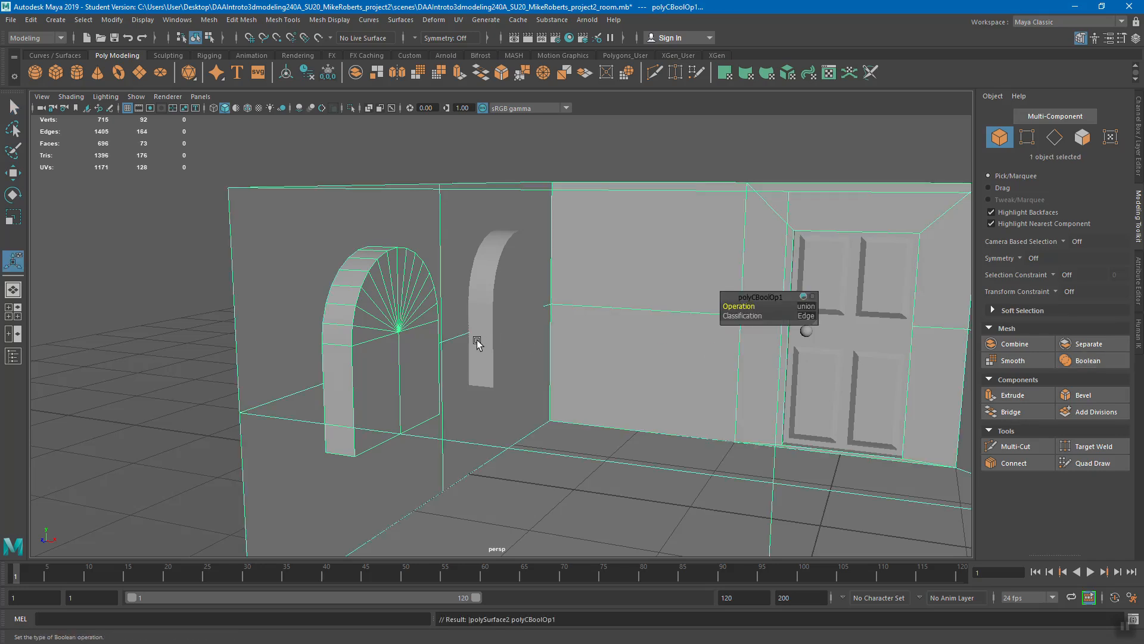
Examine the Boolean union around the arched block, and try the intersection operation instead.
{"action": "left_click_drag", "start_coordinate": [321, 366], "coordinate": [332, 447], "text": "alt"}
{"action": "right_click_drag", "start_coordinate": [366, 360], "coordinate": [435, 357], "text": "alt"}
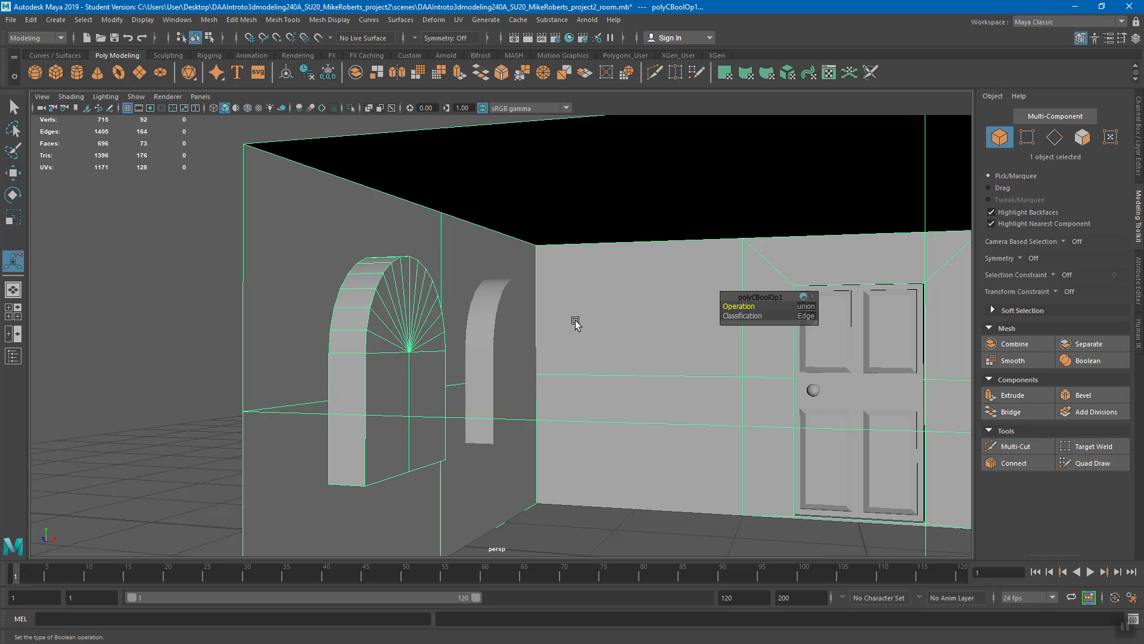
{"action": "mouse_move", "coordinate": [489, 348]}
{"action": "left_mouse_down", "text": "alt"}
{"action": "mouse_move", "coordinate": [552, 342]}
{"action": "mouse_move", "coordinate": [494, 344]}
{"action": "left_mouse_up", "text": "alt"}
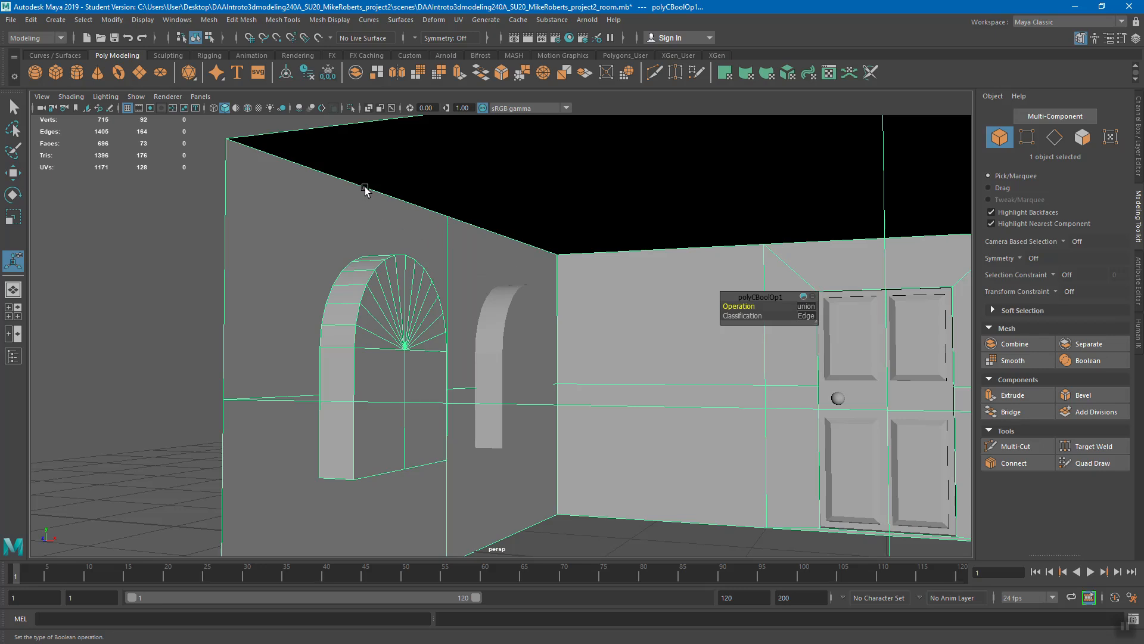
{"action": "left_click_drag", "start_coordinate": [408, 325], "coordinate": [450, 278], "text": "alt"}
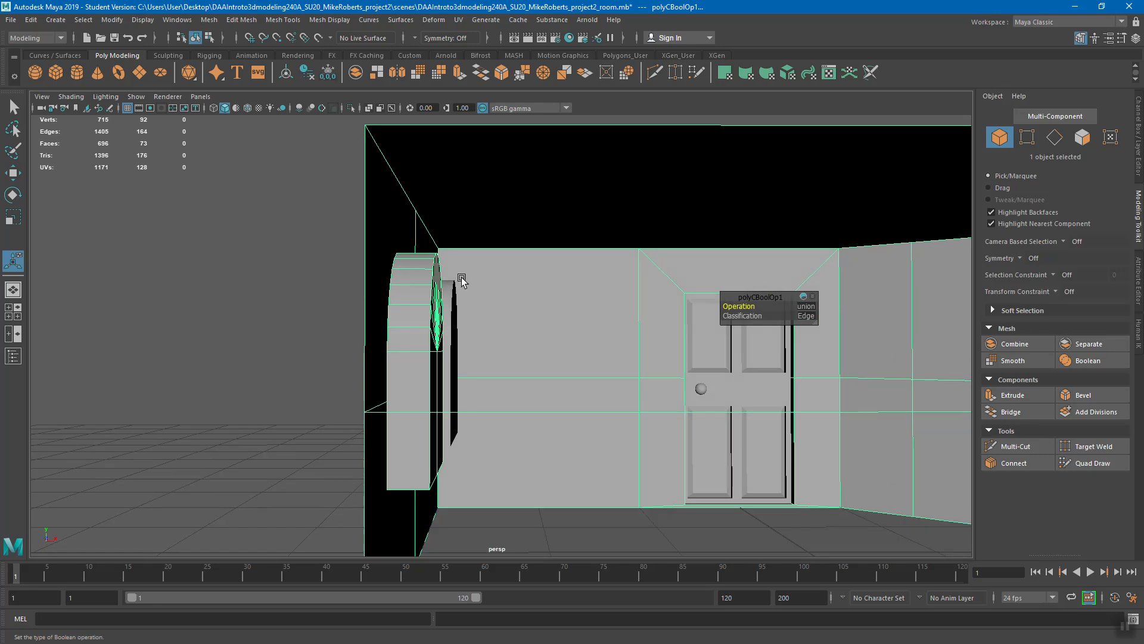
{"action": "left_click_drag", "start_coordinate": [441, 346], "coordinate": [401, 332], "text": "alt"}
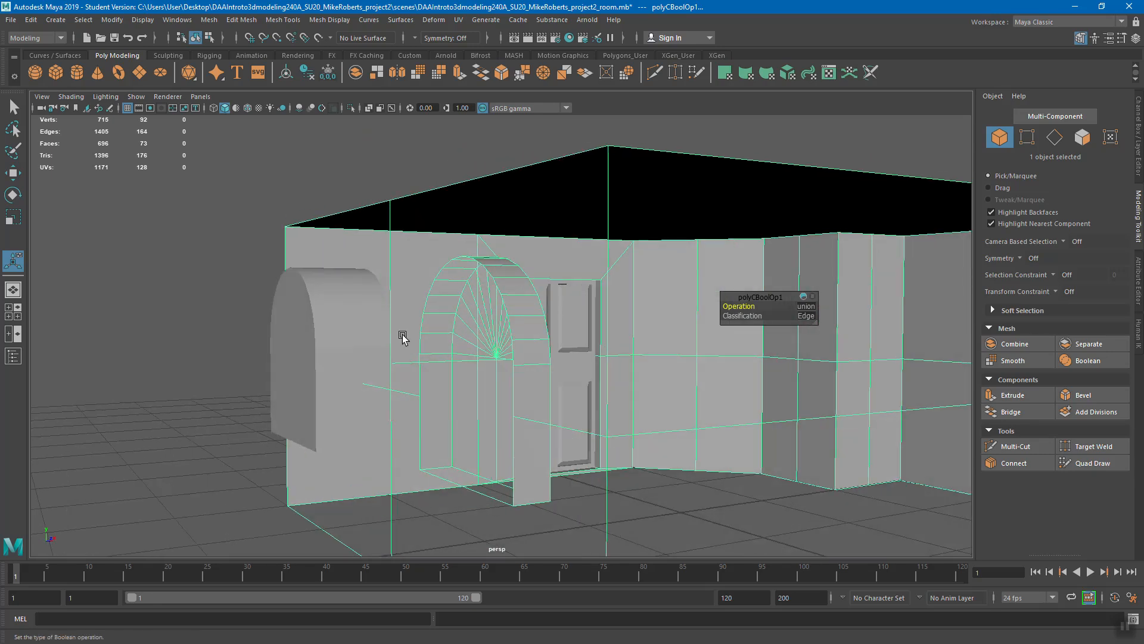
{"action": "left_click_drag", "start_coordinate": [529, 331], "coordinate": [409, 326], "text": "alt"}
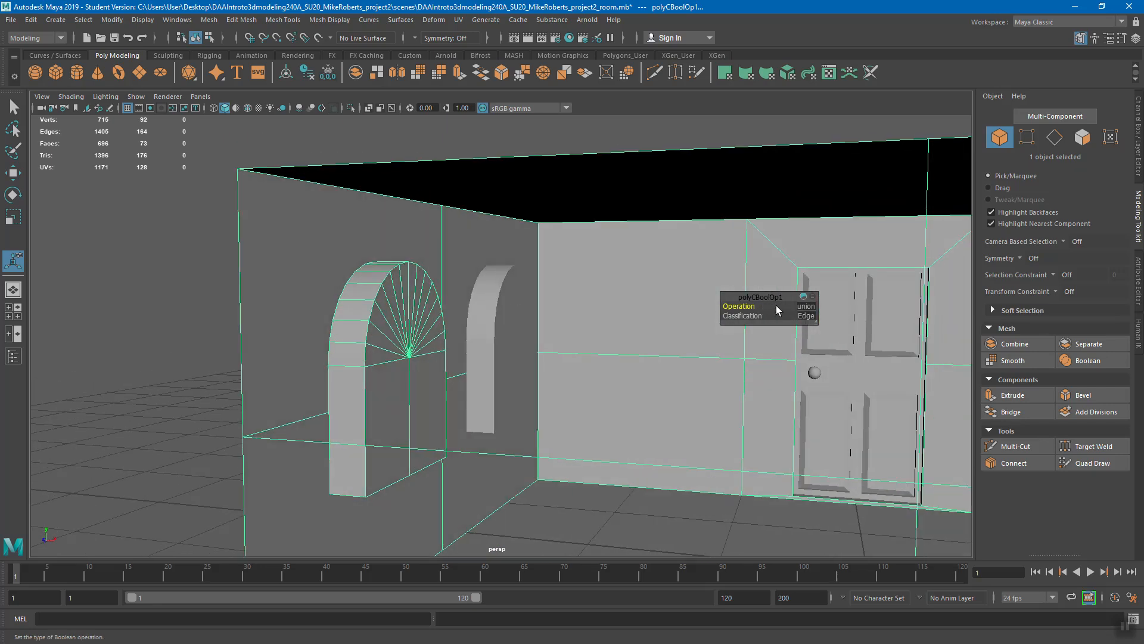
{"action": "left_click", "coordinate": [806, 306]}
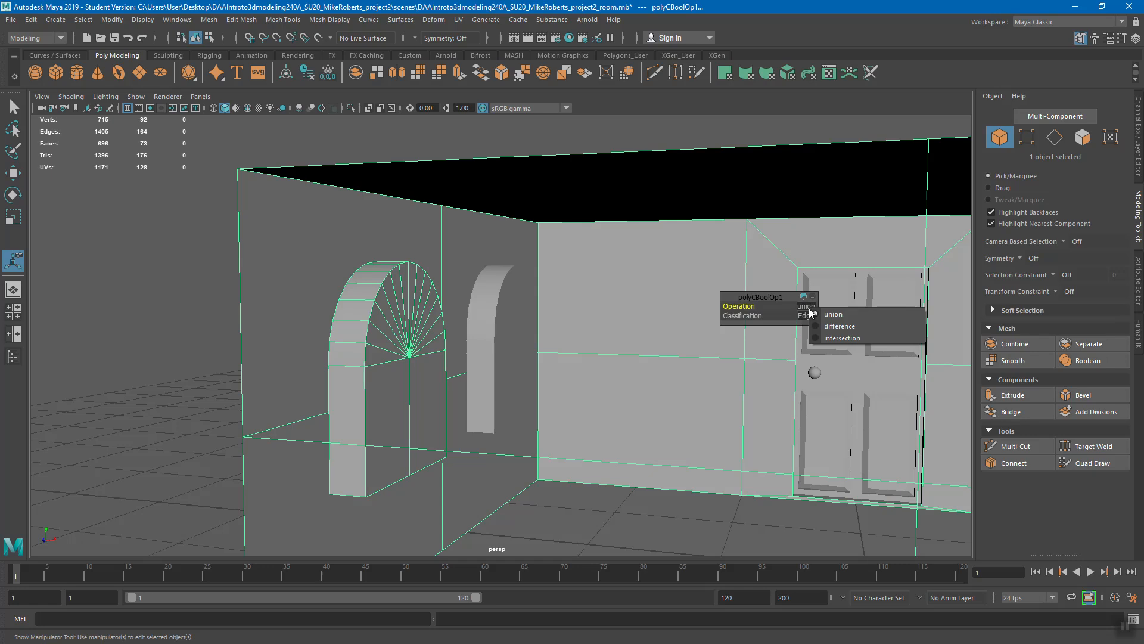
{"action": "left_click", "coordinate": [780, 301]}
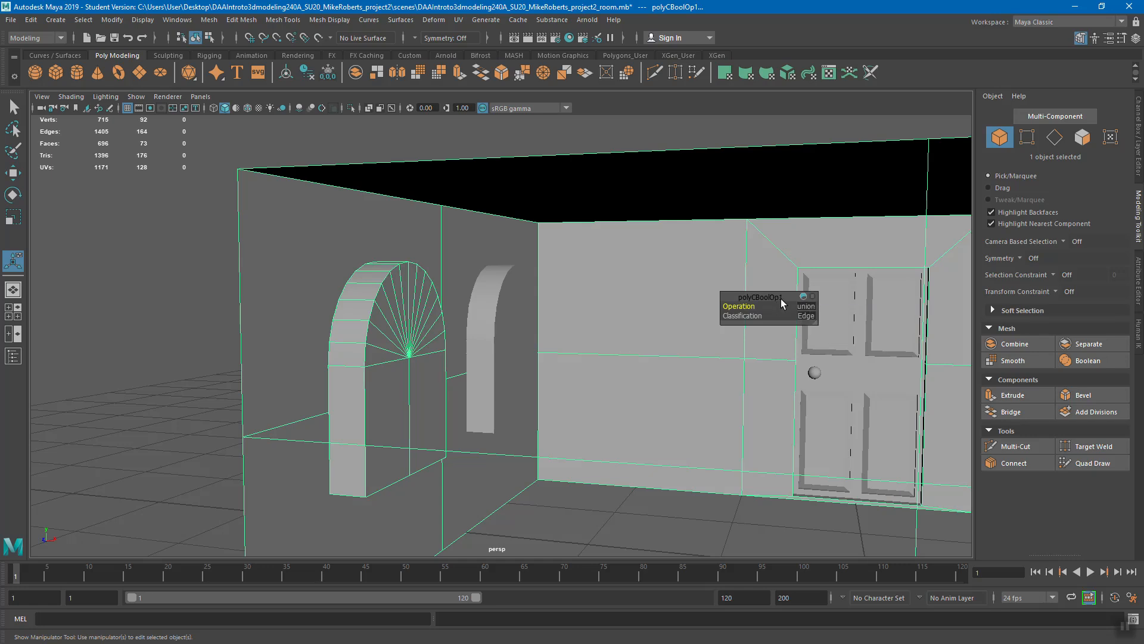
{"action": "left_click", "coordinate": [810, 309]}
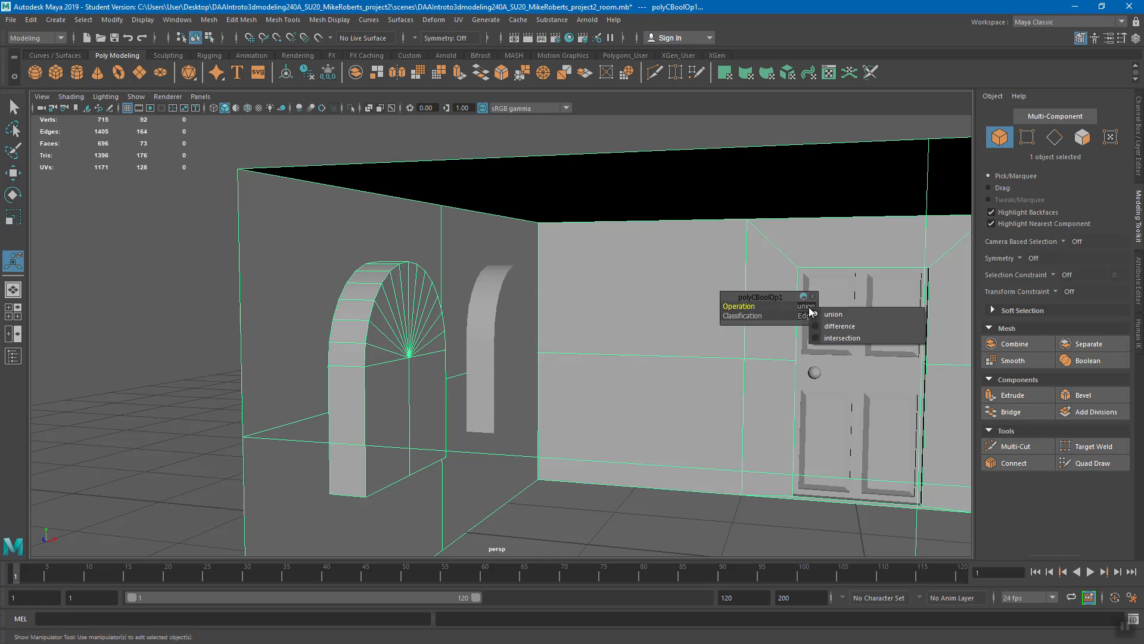
{"action": "left_click", "coordinate": [842, 338]}
{"action": "left_click_drag", "start_coordinate": [418, 349], "coordinate": [378, 280], "text": "alt"}
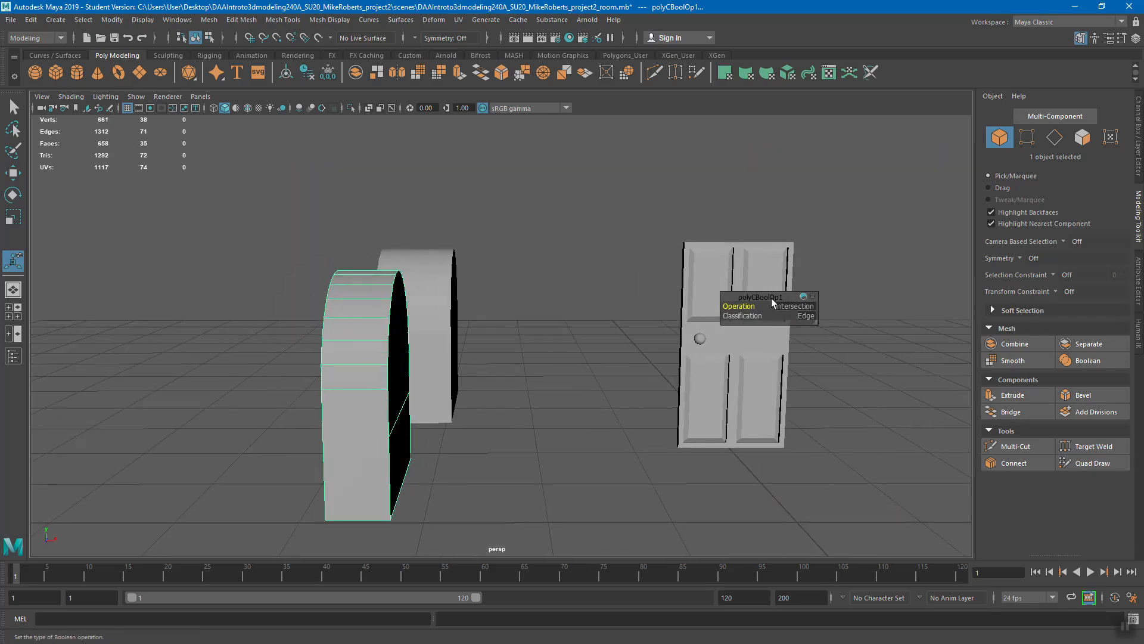
Set the Boolean operation to difference so the arched block is cut out of the room's wall.
{"action": "left_click", "coordinate": [793, 307]}
{"action": "left_click", "coordinate": [840, 326]}
{"action": "left_click_drag", "start_coordinate": [378, 312], "coordinate": [435, 324], "text": "alt"}
{"action": "left_click_drag", "start_coordinate": [348, 329], "coordinate": [434, 332], "text": "alt"}
{"action": "mouse_move", "coordinate": [554, 317]}
{"action": "left_mouse_down", "text": "alt"}
{"action": "mouse_move", "coordinate": [509, 327]}
{"action": "mouse_move", "coordinate": [547, 325]}
{"action": "left_mouse_up", "text": "alt"}
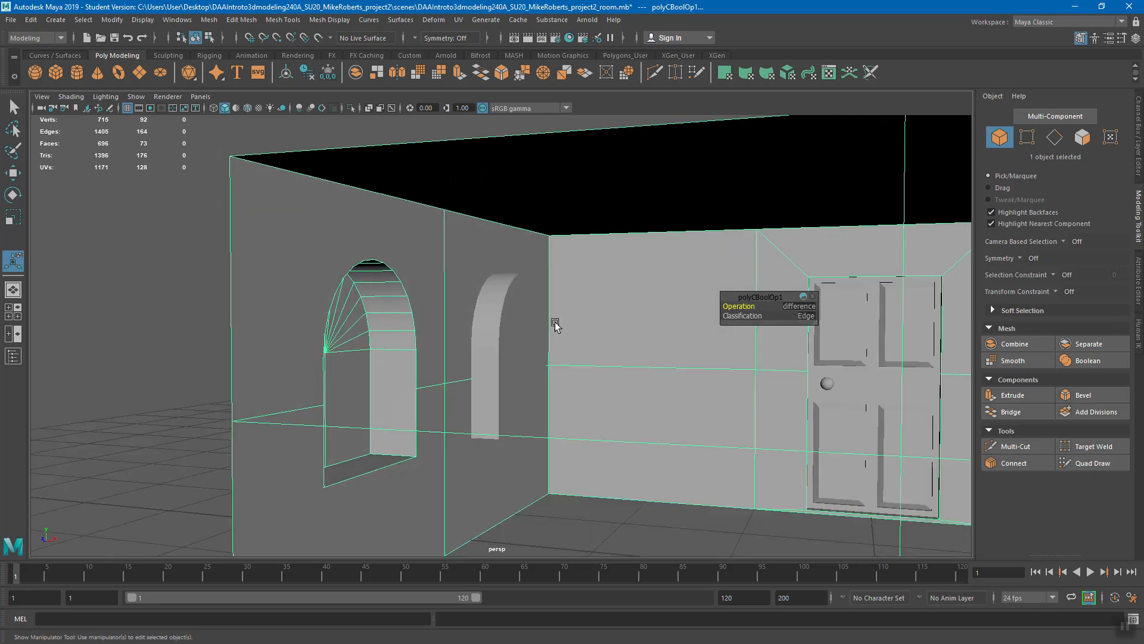
Try the Normal classification on the Boolean difference and return the classification to Edge.
{"action": "left_click", "coordinate": [813, 317]}
{"action": "left_click", "coordinate": [825, 332]}
{"action": "left_click_drag", "start_coordinate": [385, 343], "coordinate": [403, 399], "text": "alt"}
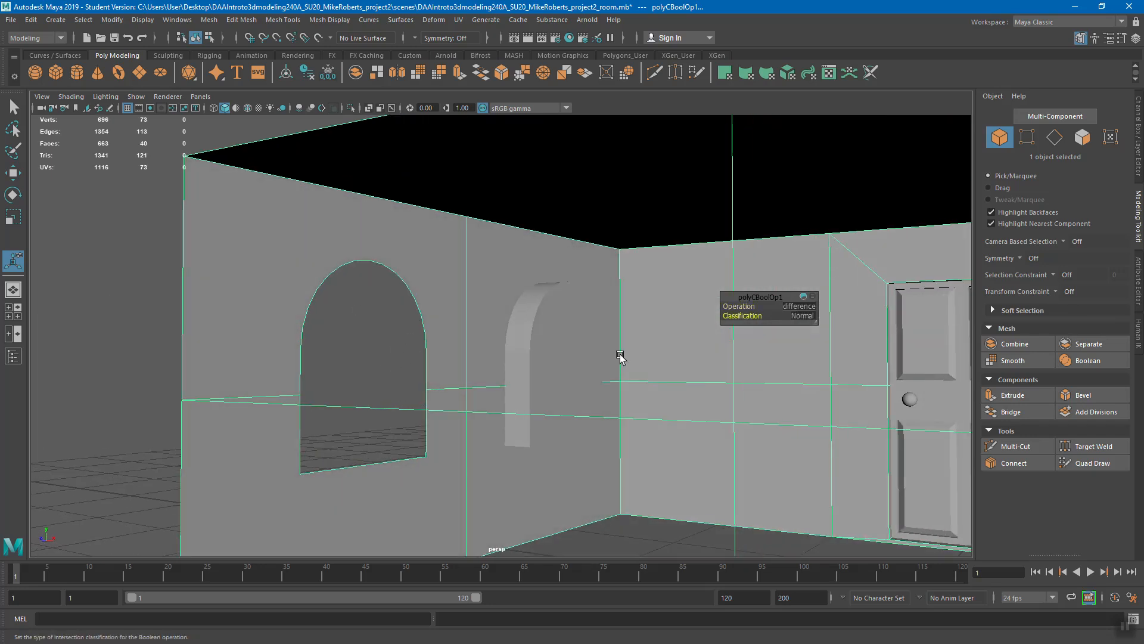
{"action": "left_click", "coordinate": [798, 316]}
{"action": "left_click", "coordinate": [815, 325]}
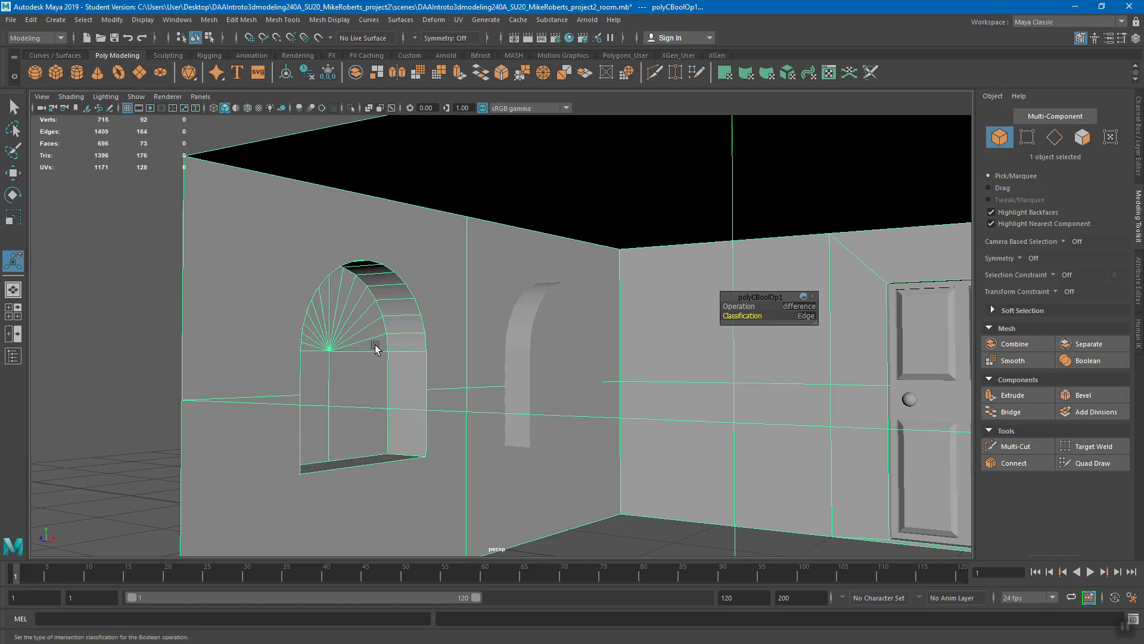
{"action": "left_click_drag", "start_coordinate": [370, 342], "coordinate": [401, 350], "text": "alt"}
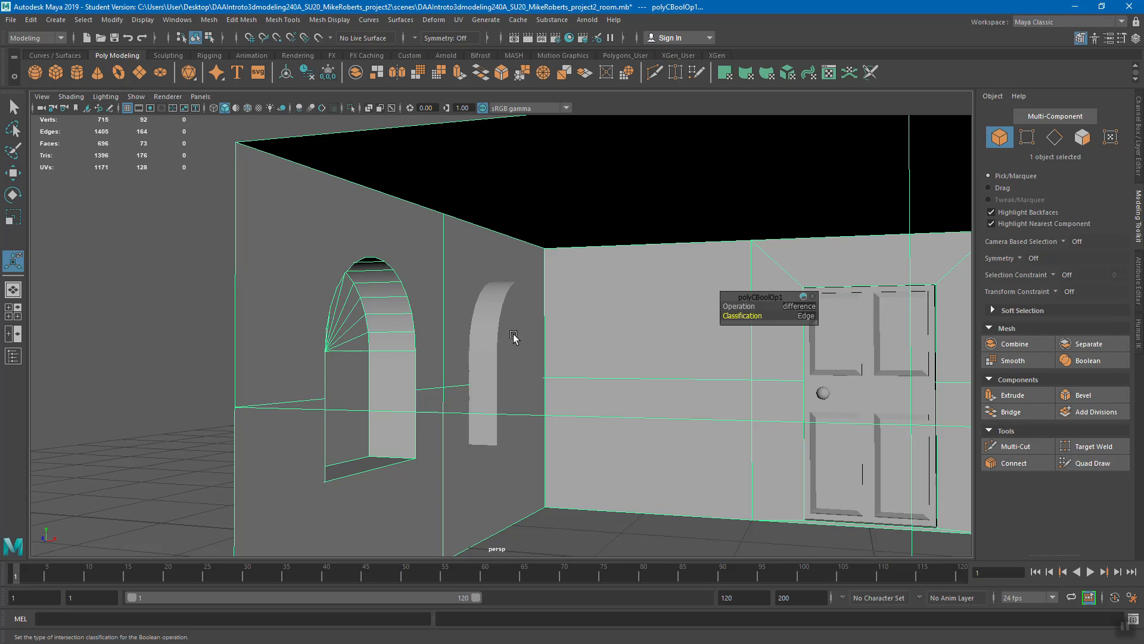
Subtract the arched block nearest the door wall from the room mesh with a Boolean set to difference.
{"action": "key", "text": "q"}
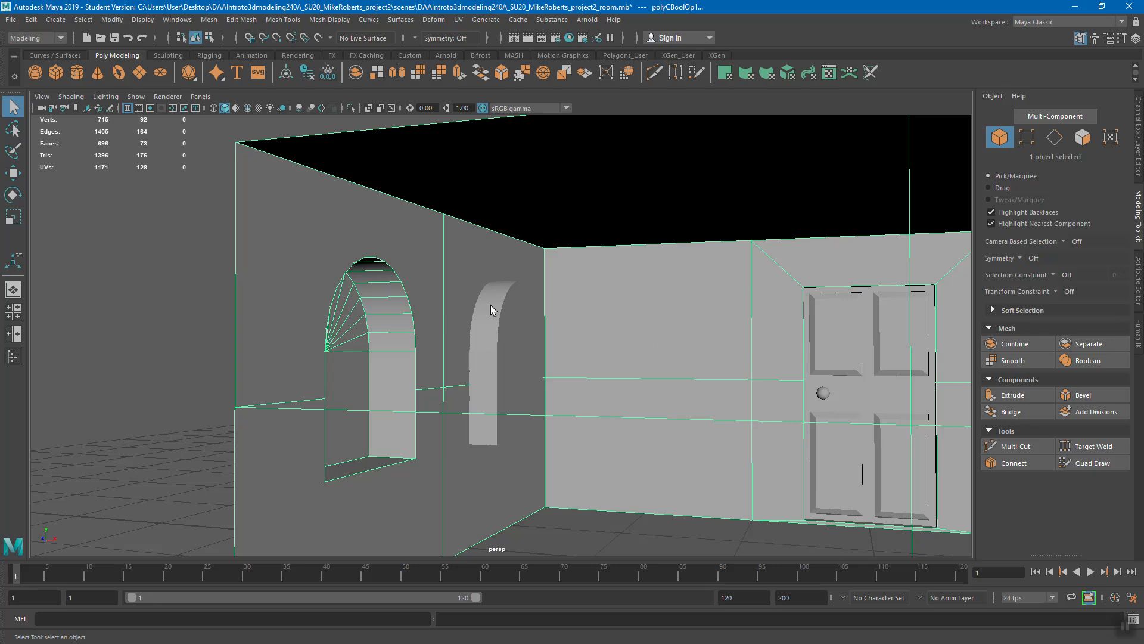
{"action": "left_click_drag", "start_coordinate": [448, 309], "coordinate": [474, 179], "text": "alt"}
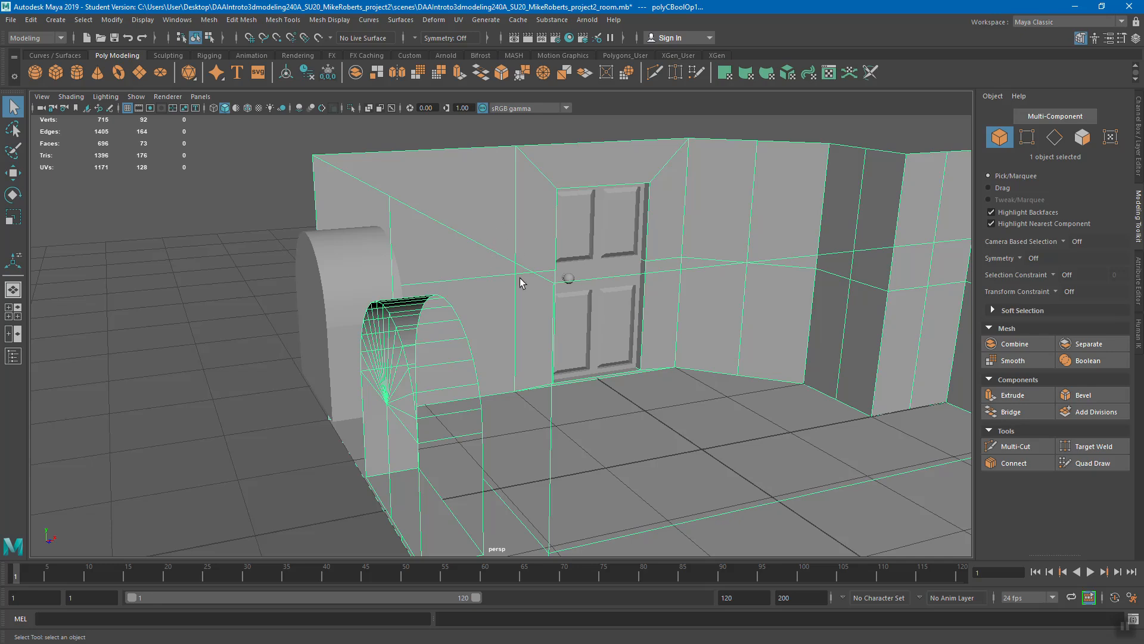
{"action": "left_click", "coordinate": [340, 264], "text": "shift"}
{"action": "left_click_drag", "start_coordinate": [303, 284], "coordinate": [441, 307], "text": "alt"}
{"action": "left_click", "coordinate": [1085, 361]}
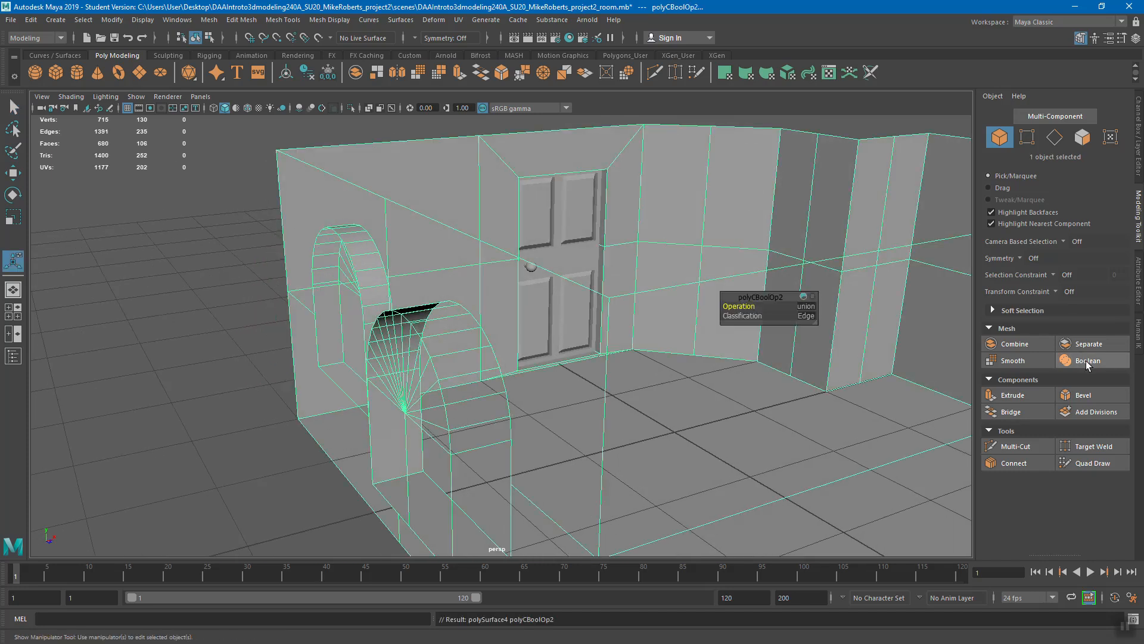
{"action": "left_click", "coordinate": [810, 306]}
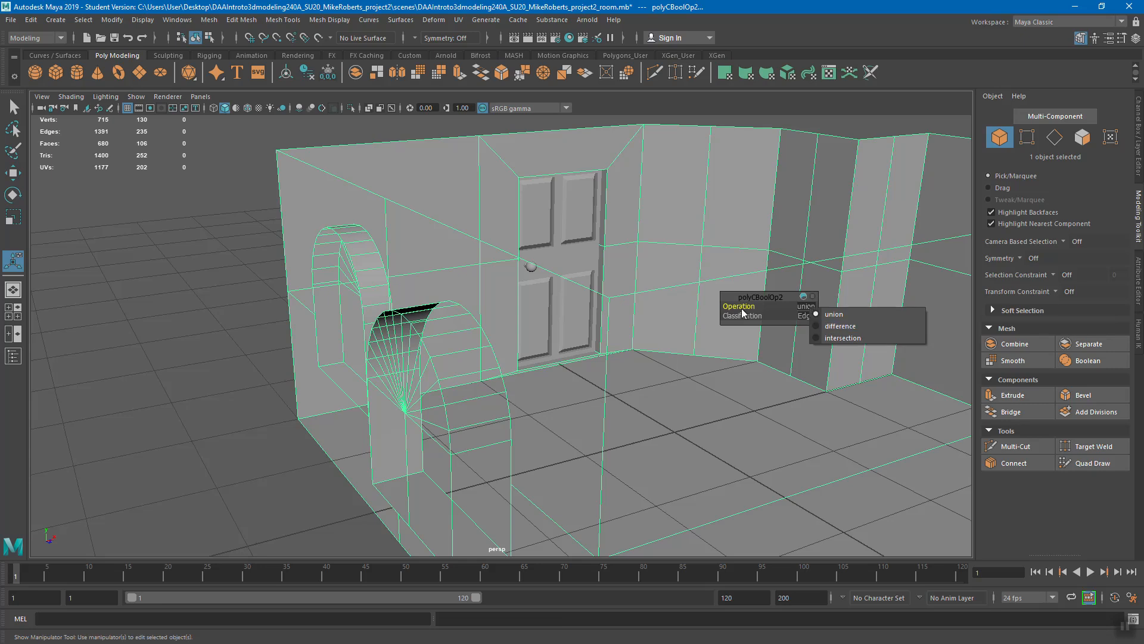
{"action": "left_click", "coordinate": [841, 327]}
Select all the back faces inside both arched window recesses of the room mesh.
{"action": "left_click_drag", "start_coordinate": [630, 328], "coordinate": [537, 314], "text": "alt"}
{"action": "key", "text": "q"}
{"action": "right_click_drag", "start_coordinate": [536, 315], "coordinate": [611, 322], "text": "alt"}
{"action": "left_click_drag", "start_coordinate": [611, 322], "coordinate": [513, 324], "text": "alt"}
{"action": "right_click_drag", "start_coordinate": [513, 325], "coordinate": [683, 303], "text": "alt"}
{"action": "left_click_drag", "start_coordinate": [683, 303], "coordinate": [631, 312], "text": "alt"}
{"action": "left_click_drag", "start_coordinate": [535, 282], "coordinate": [571, 307], "text": "alt"}
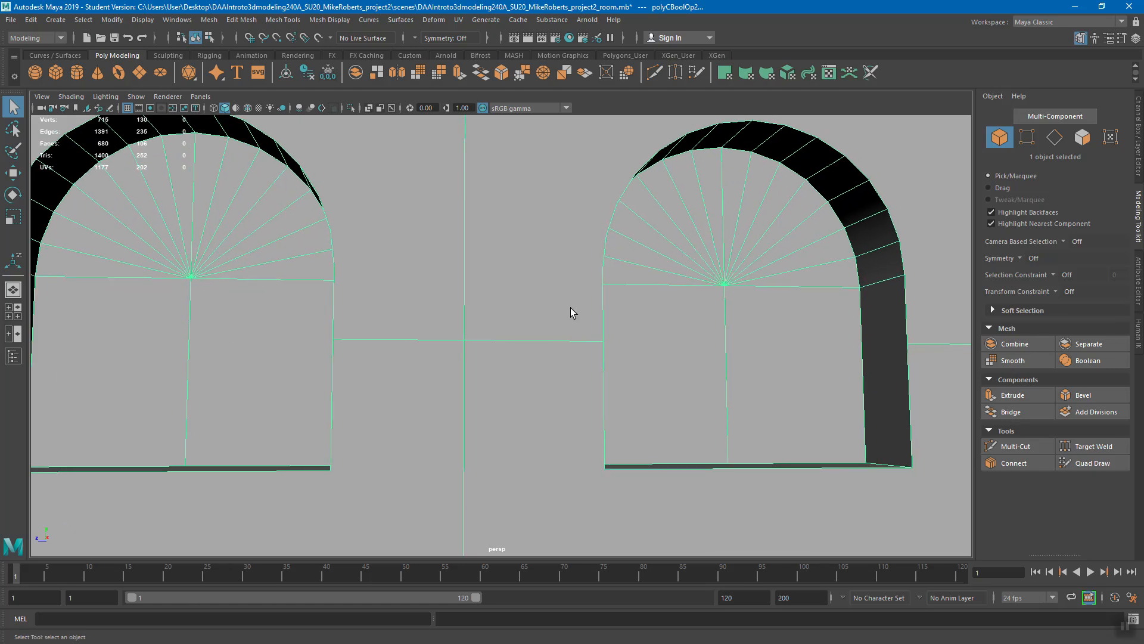
{"action": "right_click_drag", "start_coordinate": [681, 255], "coordinate": [686, 280]}
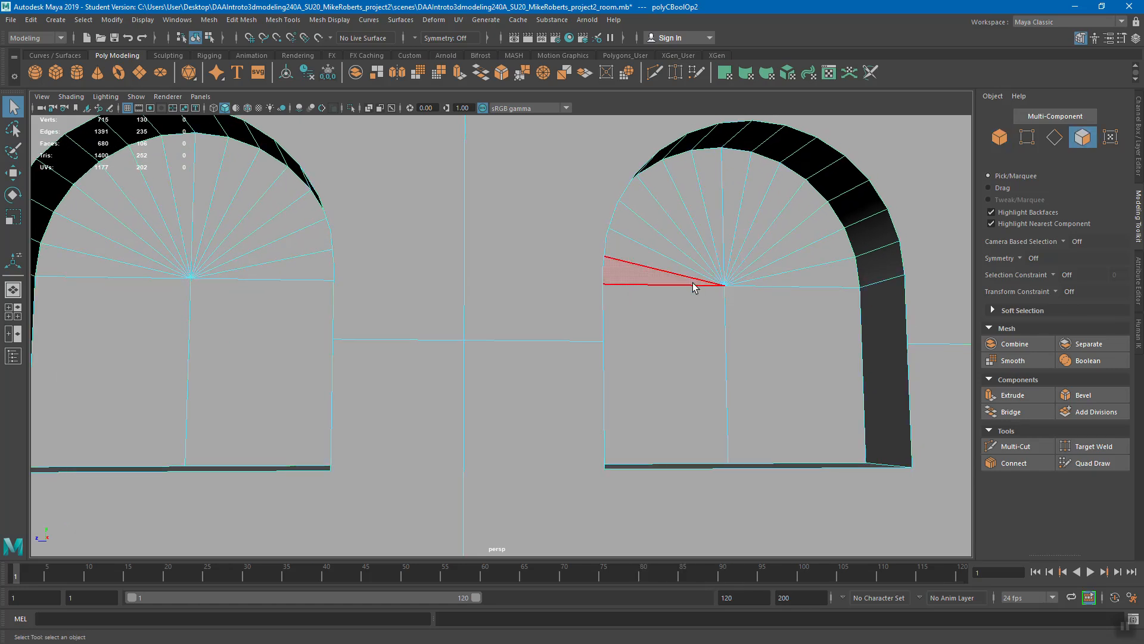
{"action": "left_click_drag", "start_coordinate": [685, 256], "coordinate": [767, 369]}
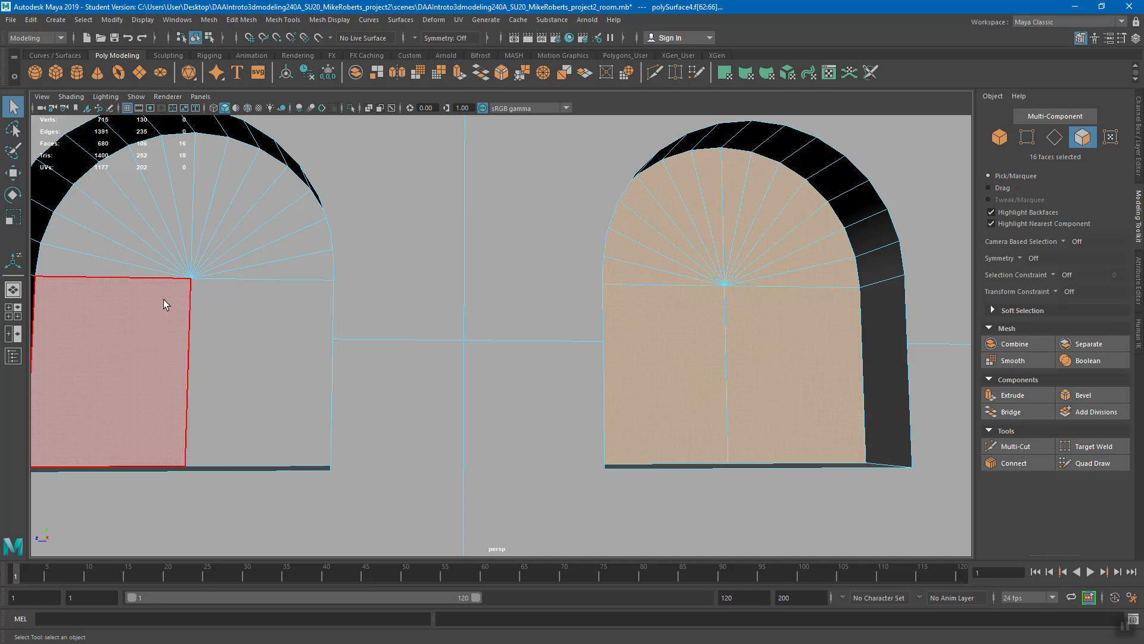
{"action": "mouse_move", "coordinate": [170, 287]}
{"action": "left_mouse_down"}
{"action": "mouse_move", "coordinate": [192, 229]}
{"action": "mouse_move", "coordinate": [265, 278]}
{"action": "mouse_move", "coordinate": [177, 216]}
{"action": "mouse_move", "coordinate": [205, 275]}
{"action": "left_mouse_up"}
Move the selected window back faces along the X axis toward the room interior, to X -314.43.
{"action": "scroll", "coordinate": [256, 329], "scroll_direction": "down", "scroll_amount": 3}
{"action": "left_click_drag", "start_coordinate": [256, 329], "coordinate": [385, 375], "text": "alt"}
{"action": "scroll", "coordinate": [406, 357], "scroll_direction": "down", "scroll_amount": 2}
{"action": "key", "text": "w"}
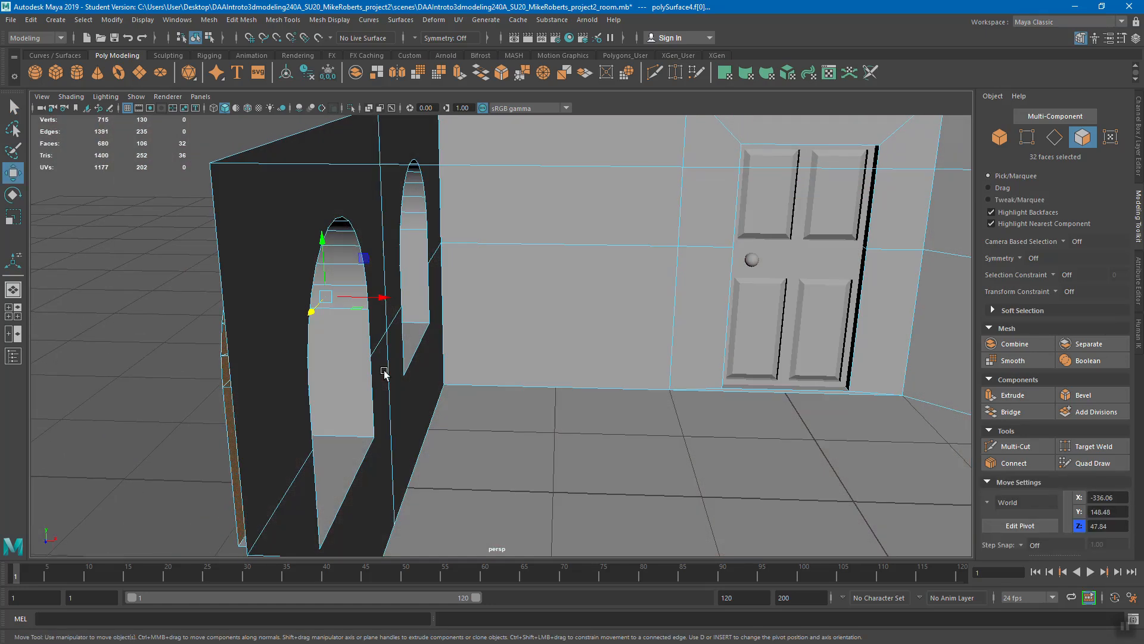
{"action": "left_click_drag", "start_coordinate": [379, 307], "coordinate": [418, 307]}
{"action": "left_click_drag", "start_coordinate": [494, 327], "coordinate": [417, 311], "text": "alt"}
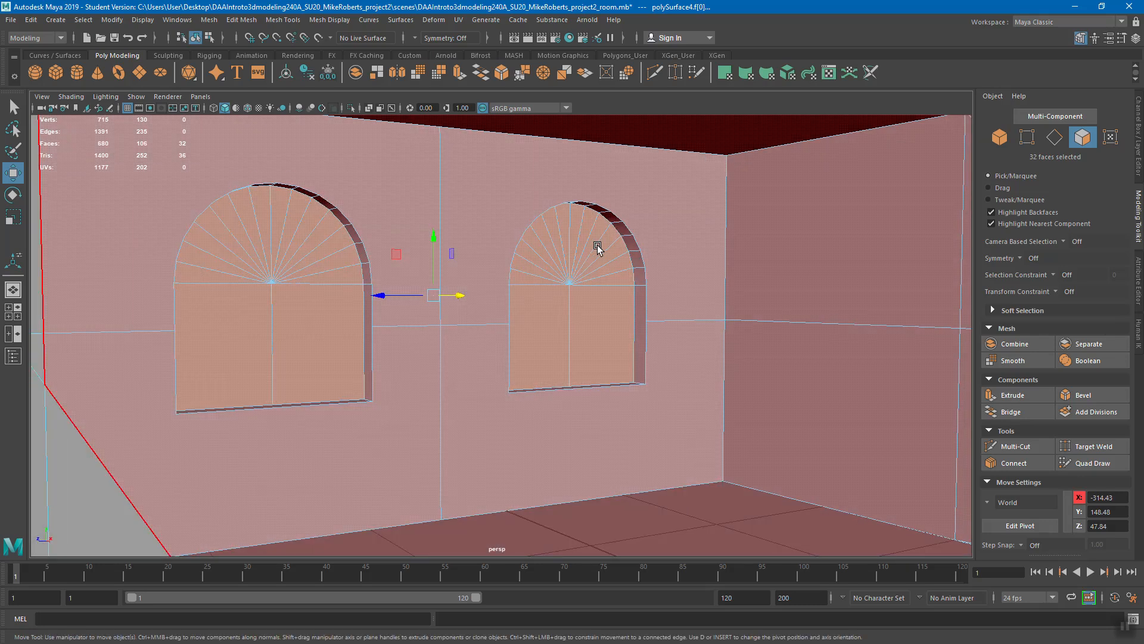
Delete the selected back faces so both arched windows are open holes through the wall.
{"action": "scroll", "coordinate": [637, 262], "scroll_direction": "up", "scroll_amount": 3}
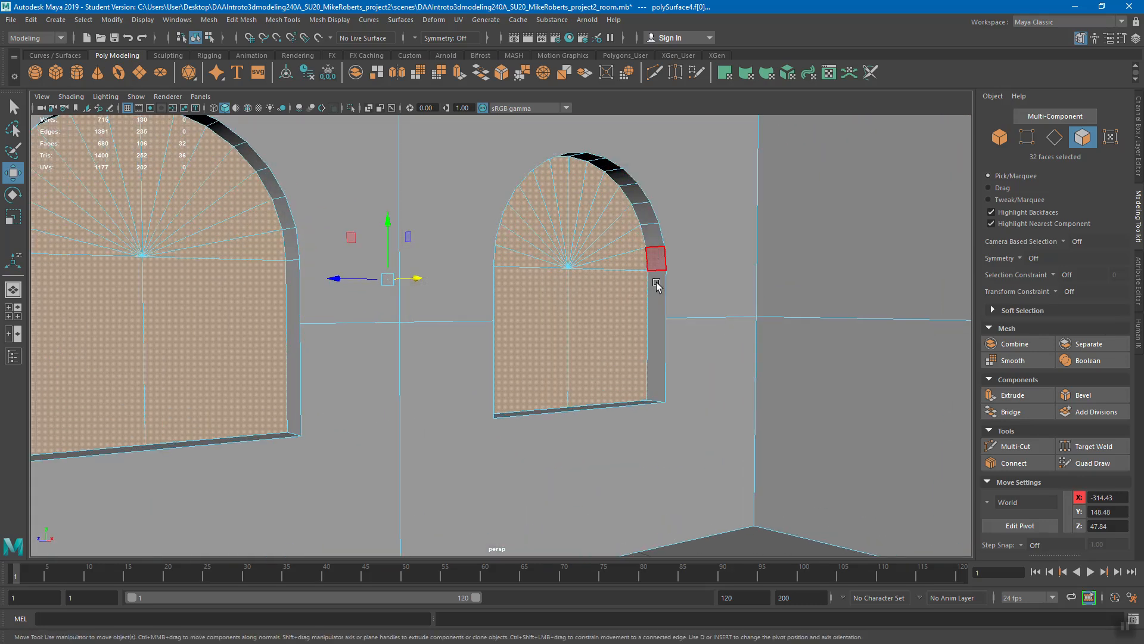
{"action": "key", "text": "Delete"}
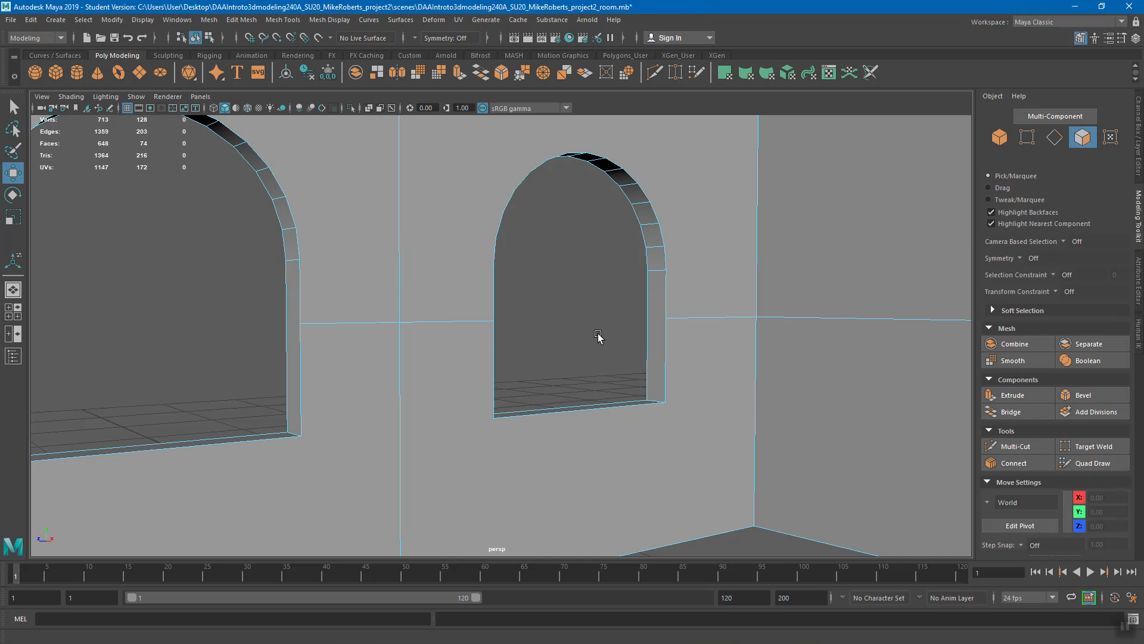
{"action": "scroll", "coordinate": [543, 315], "scroll_direction": "down", "scroll_amount": 5}
{"action": "left_click_drag", "start_coordinate": [534, 314], "coordinate": [461, 307], "text": "alt"}
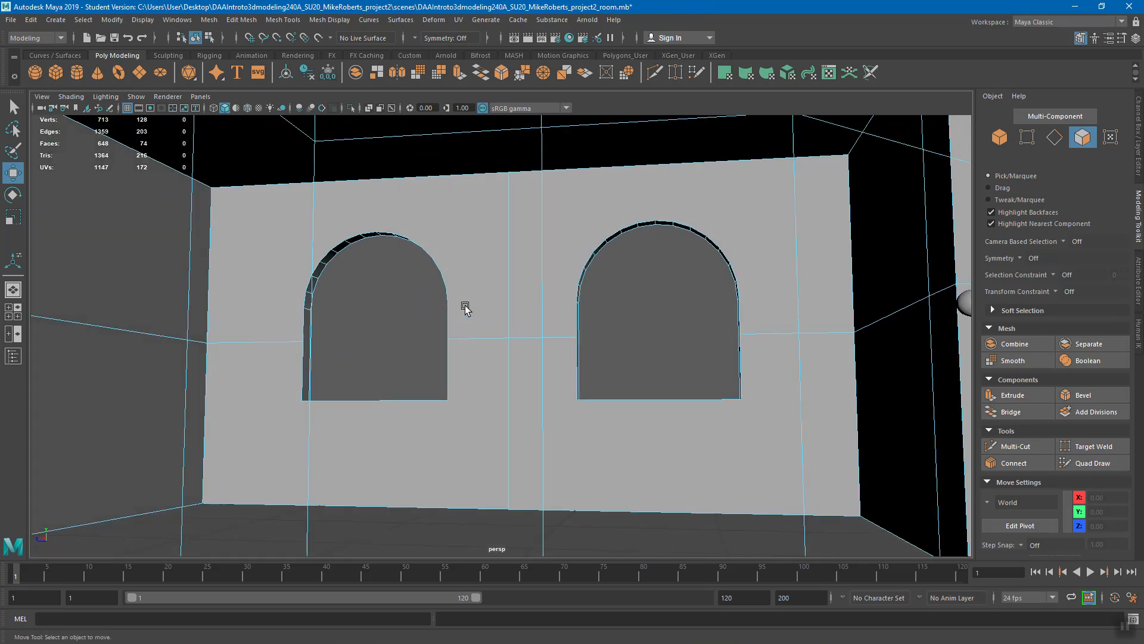
{"action": "scroll", "coordinate": [590, 322], "scroll_direction": "up", "scroll_amount": 3}
{"action": "left_click_drag", "start_coordinate": [590, 323], "coordinate": [544, 263], "text": "alt"}
Select the wall face surrounding the upper part of the corner-side window to examine its many-sided shape.
{"action": "right_click_drag", "start_coordinate": [485, 232], "coordinate": [549, 210]}
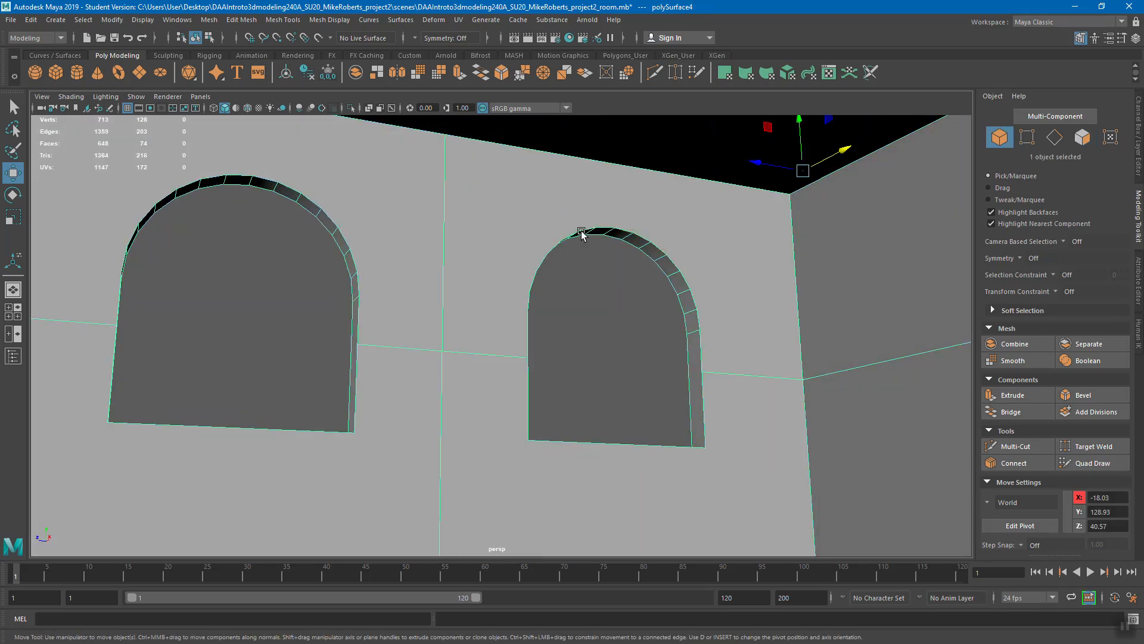
{"action": "key", "text": "q"}
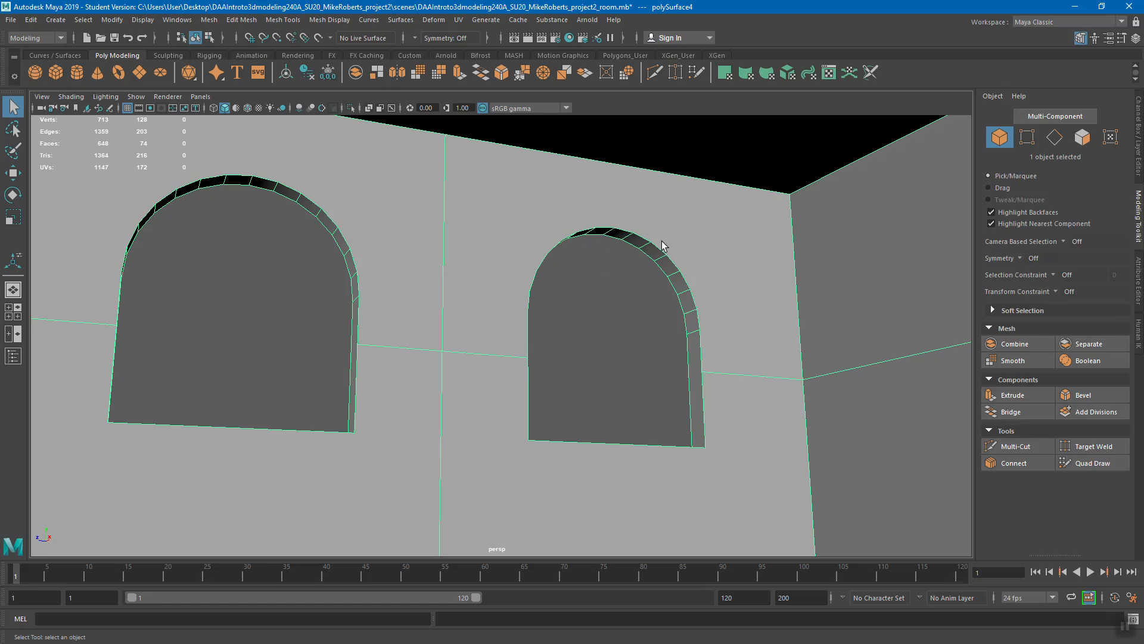
{"action": "right_click_drag", "start_coordinate": [710, 251], "coordinate": [709, 281]}
{"action": "left_click", "coordinate": [714, 253]}
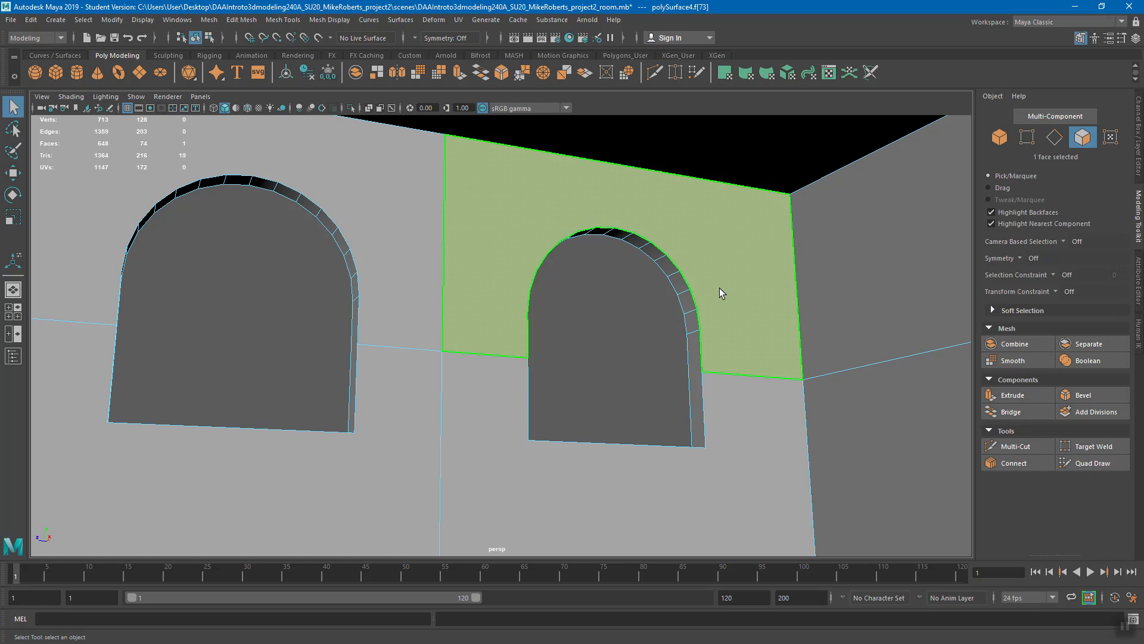
Show the room mesh in smooth mesh preview and inspect the window wall from outside.
{"action": "right_click_drag", "start_coordinate": [699, 216], "coordinate": [736, 197]}
{"action": "key", "text": "3"}
{"action": "left_click_drag", "start_coordinate": [709, 260], "coordinate": [666, 277], "text": "alt"}
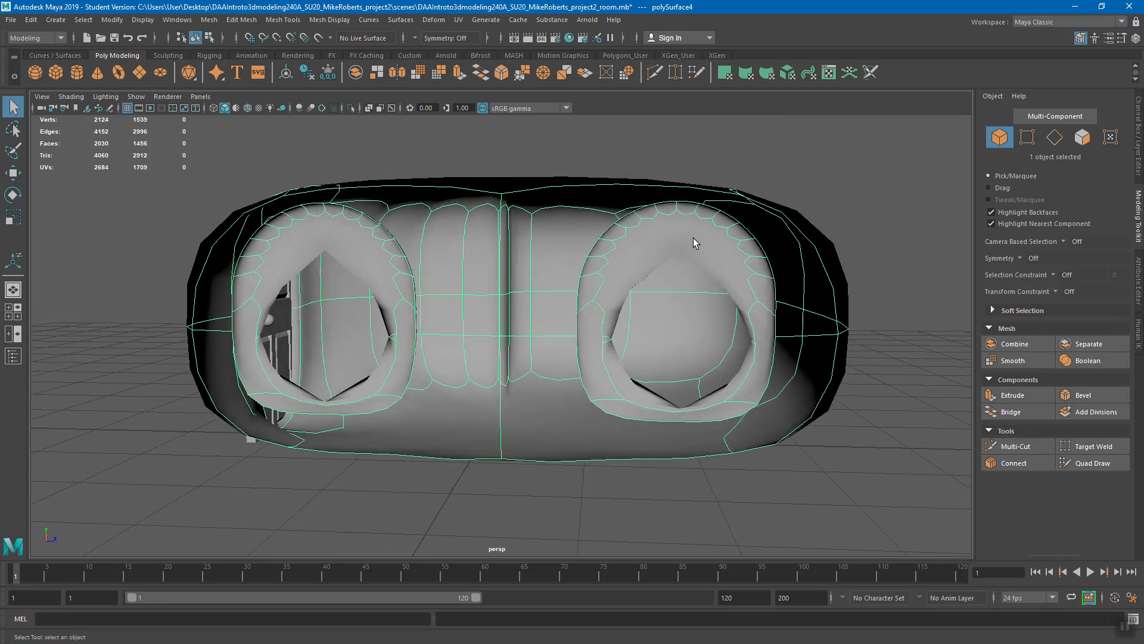
Inspect the smoothed window wall from inside the room and return the mesh to its unsmoothed display.
{"action": "left_click_drag", "start_coordinate": [732, 255], "coordinate": [563, 287], "text": "alt"}
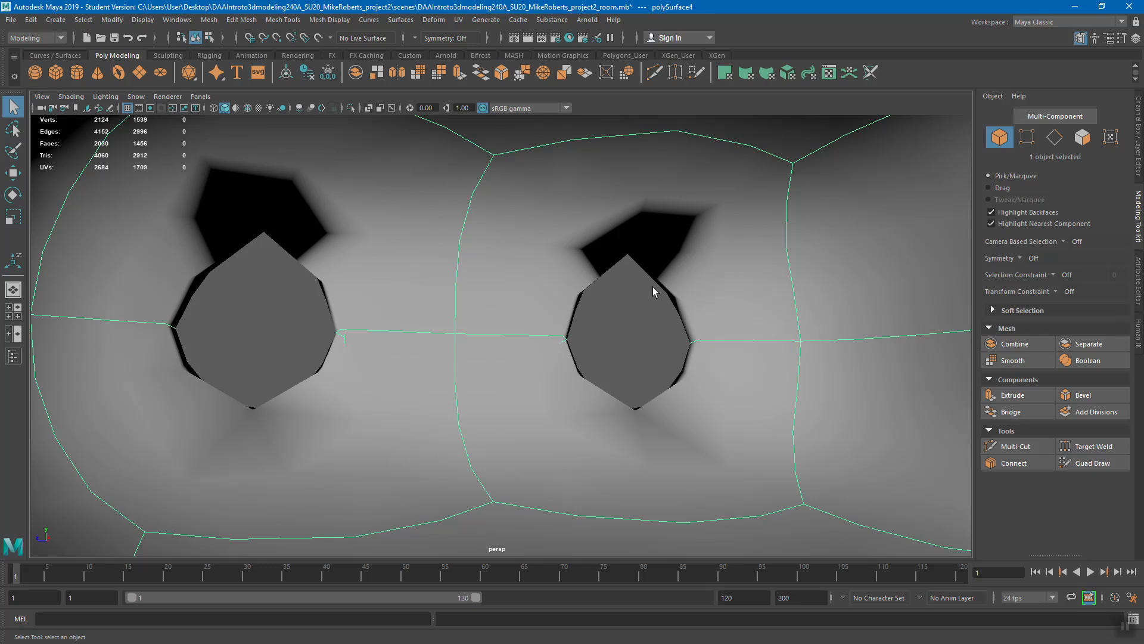
{"action": "key", "text": "1"}
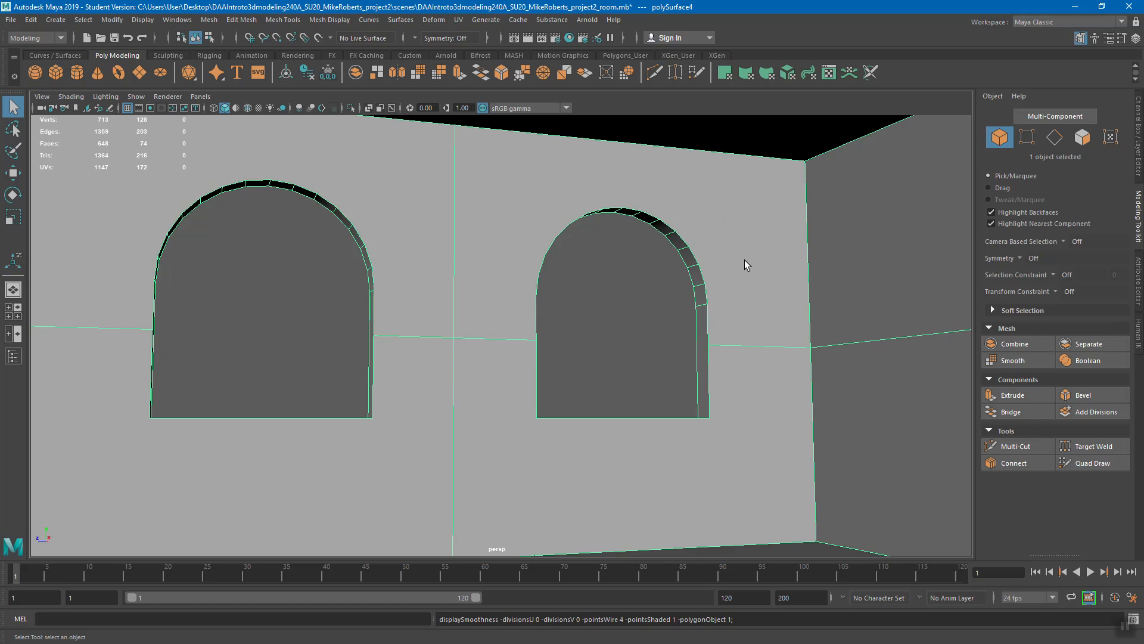
{"action": "left_click_drag", "start_coordinate": [710, 239], "coordinate": [647, 234], "text": "alt"}
Try to triangulate the four many-sided wall faces surrounding the two arched windows.
{"action": "right_click_drag", "start_coordinate": [570, 216], "coordinate": [568, 251]}
{"action": "left_click_drag", "start_coordinate": [511, 250], "coordinate": [526, 223], "text": "alt"}
{"action": "left_click", "coordinate": [526, 223]}
{"action": "left_click", "coordinate": [464, 369], "text": "shift"}
{"action": "left_click", "coordinate": [456, 327], "text": "shift"}
{"action": "left_click", "coordinate": [443, 369], "text": "shift"}
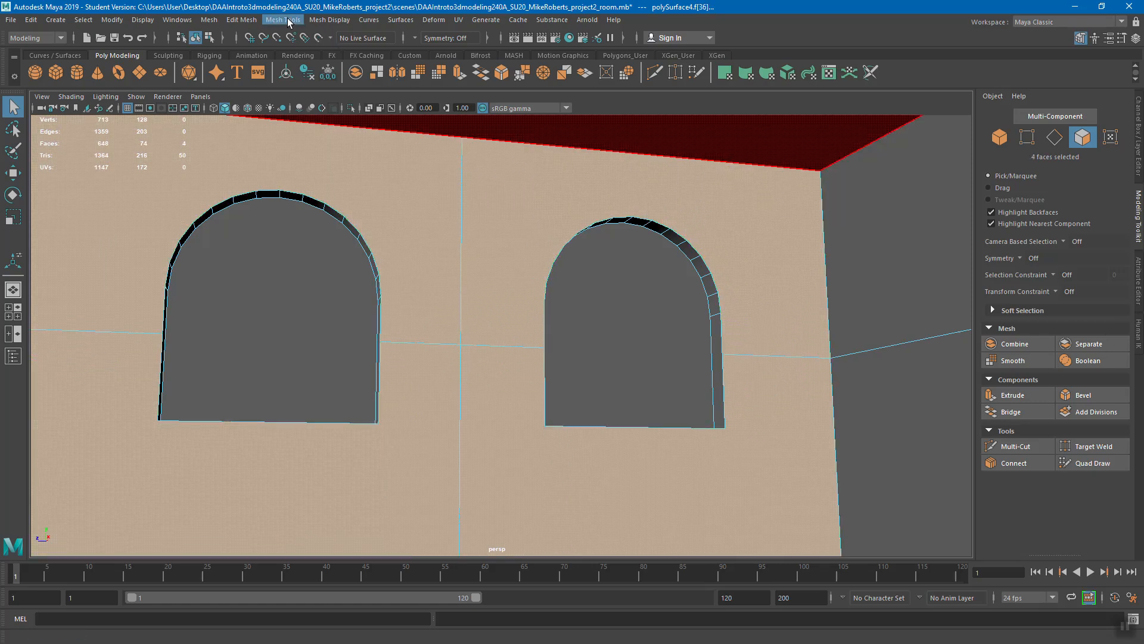
{"action": "left_click", "coordinate": [250, 21]}
{"action": "mouse_move", "coordinate": [209, 20]}
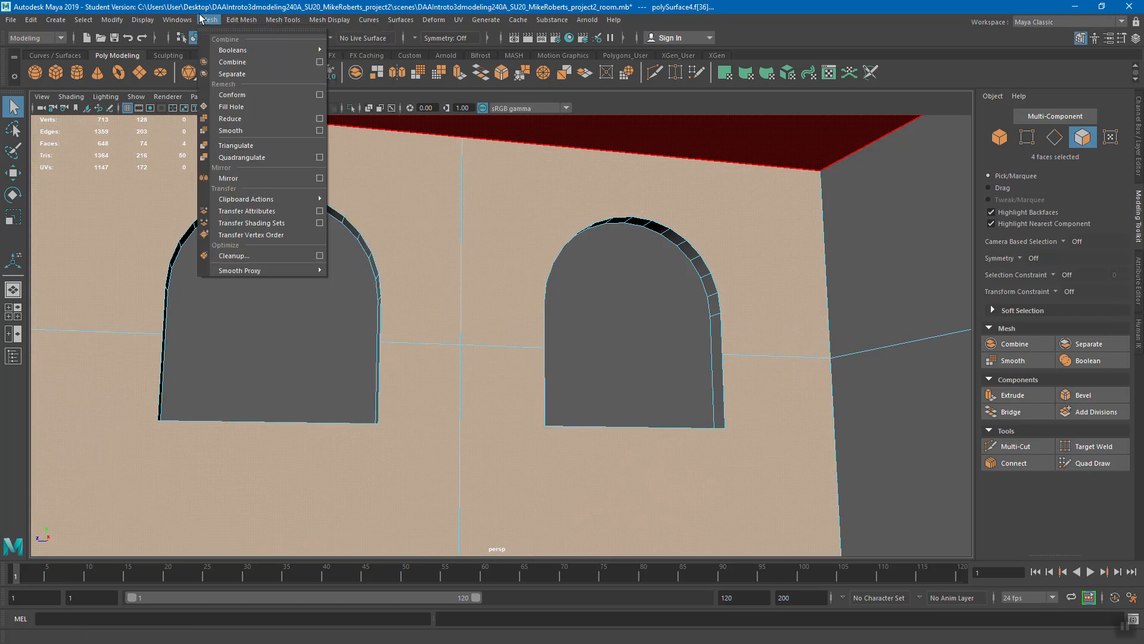
{"action": "left_click", "coordinate": [236, 146]}
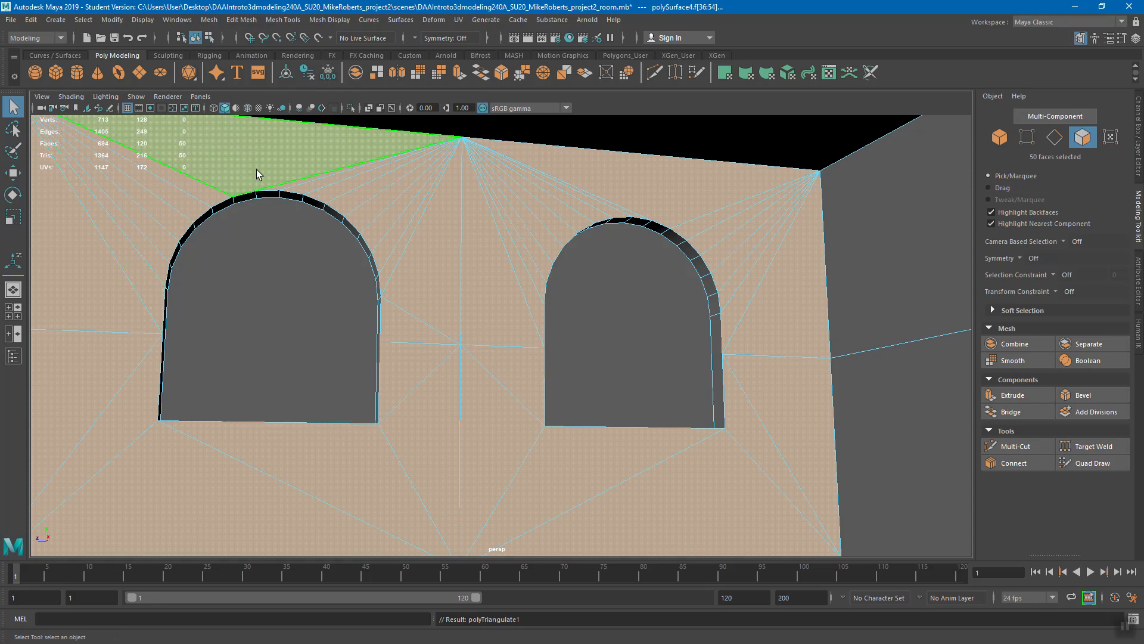
{"action": "mouse_move", "coordinate": [638, 307]}
{"action": "left_mouse_down", "text": "alt"}
{"action": "mouse_move", "coordinate": [587, 292]}
{"action": "mouse_move", "coordinate": [661, 314]}
{"action": "mouse_move", "coordinate": [644, 317]}
{"action": "mouse_move", "coordinate": [633, 301]}
{"action": "left_mouse_up", "text": "alt"}
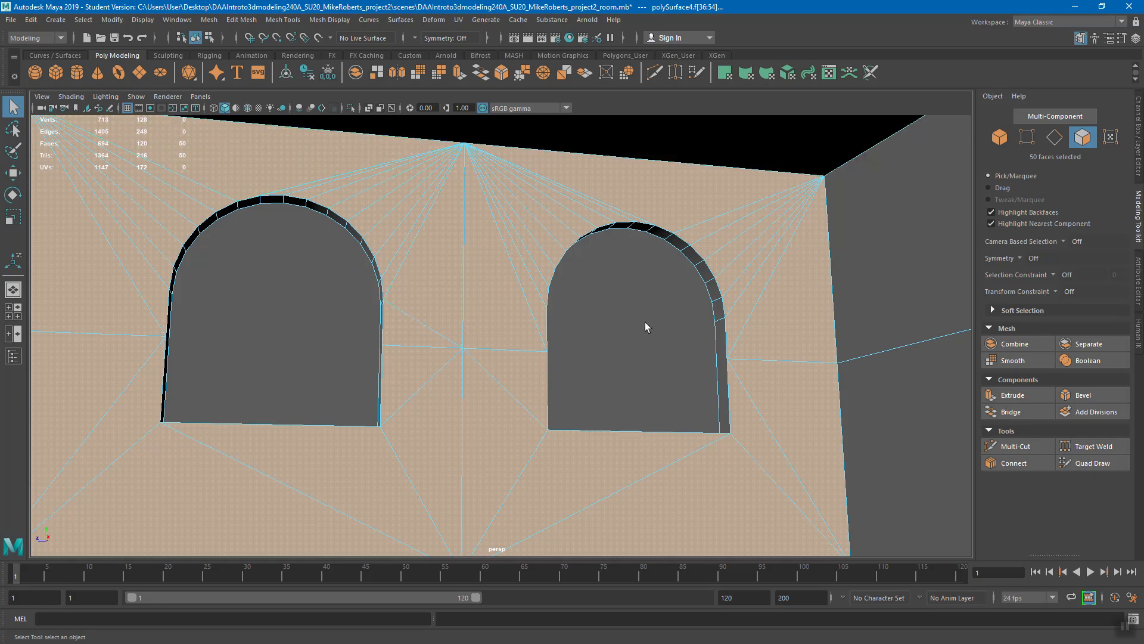
{"action": "left_click_drag", "start_coordinate": [646, 325], "coordinate": [656, 327], "text": "alt"}
Undo the triangulation of the window wall, return to object selection and view both windows from inside.
{"action": "key", "text": "ctrl+z"}
{"action": "right_click_drag", "start_coordinate": [477, 198], "coordinate": [513, 182]}
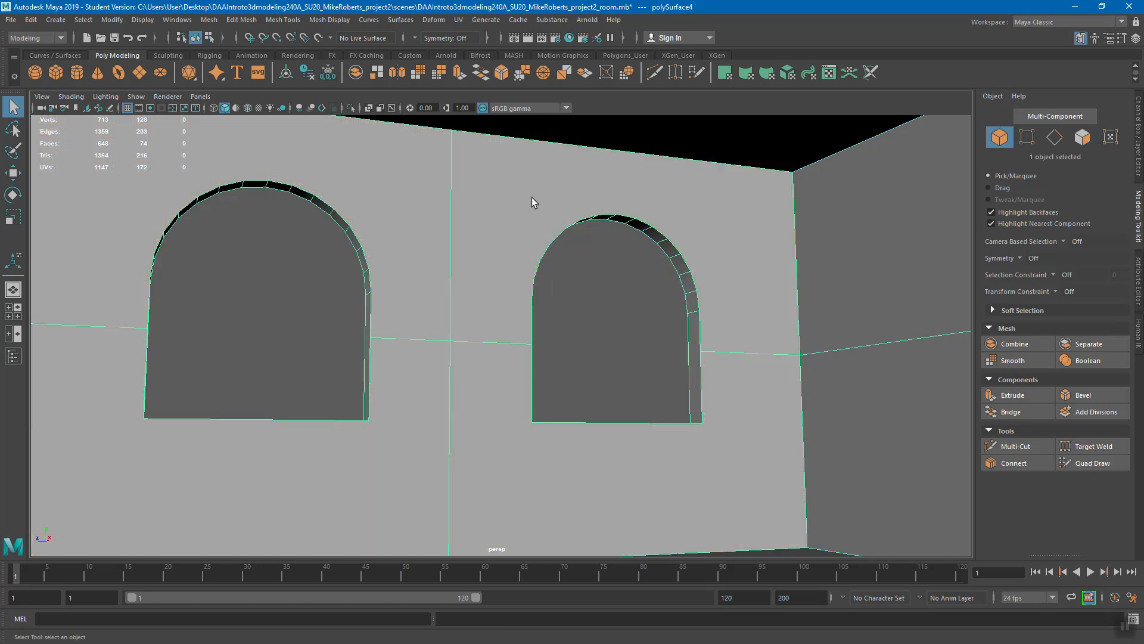
{"action": "mouse_move", "coordinate": [550, 255]}
{"action": "left_mouse_down", "text": "alt"}
{"action": "mouse_move", "coordinate": [511, 255]}
{"action": "mouse_move", "coordinate": [557, 258]}
{"action": "mouse_move", "coordinate": [549, 251]}
{"action": "left_mouse_up", "text": "alt"}
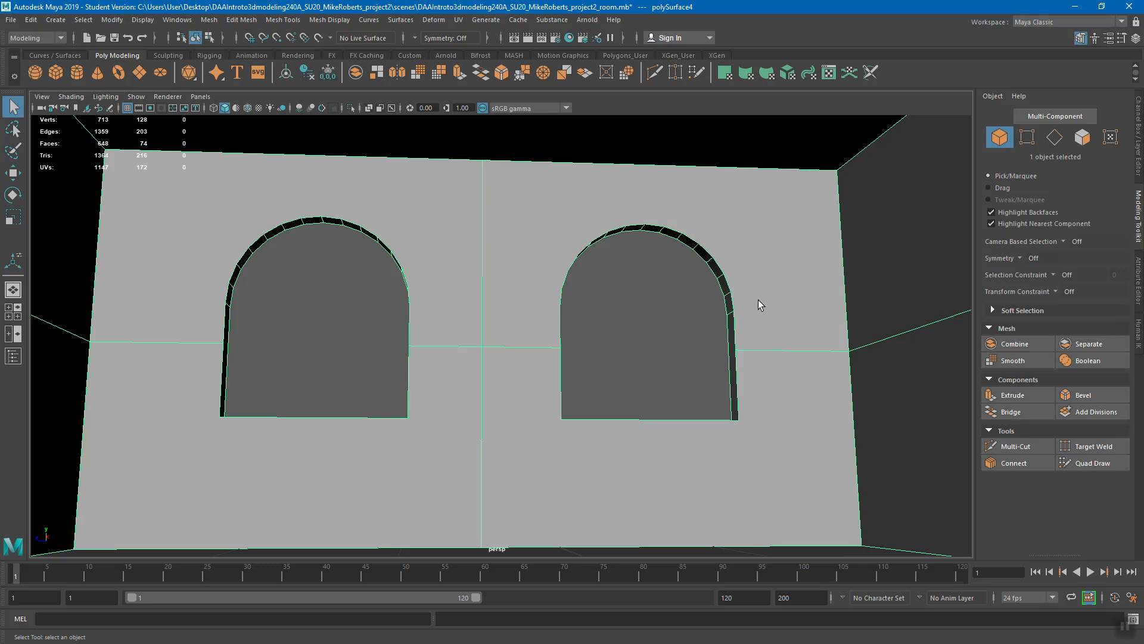
{"action": "left_click_drag", "start_coordinate": [764, 310], "coordinate": [711, 295], "text": "alt"}
{"action": "left_click_drag", "start_coordinate": [620, 248], "coordinate": [638, 184], "text": "alt"}
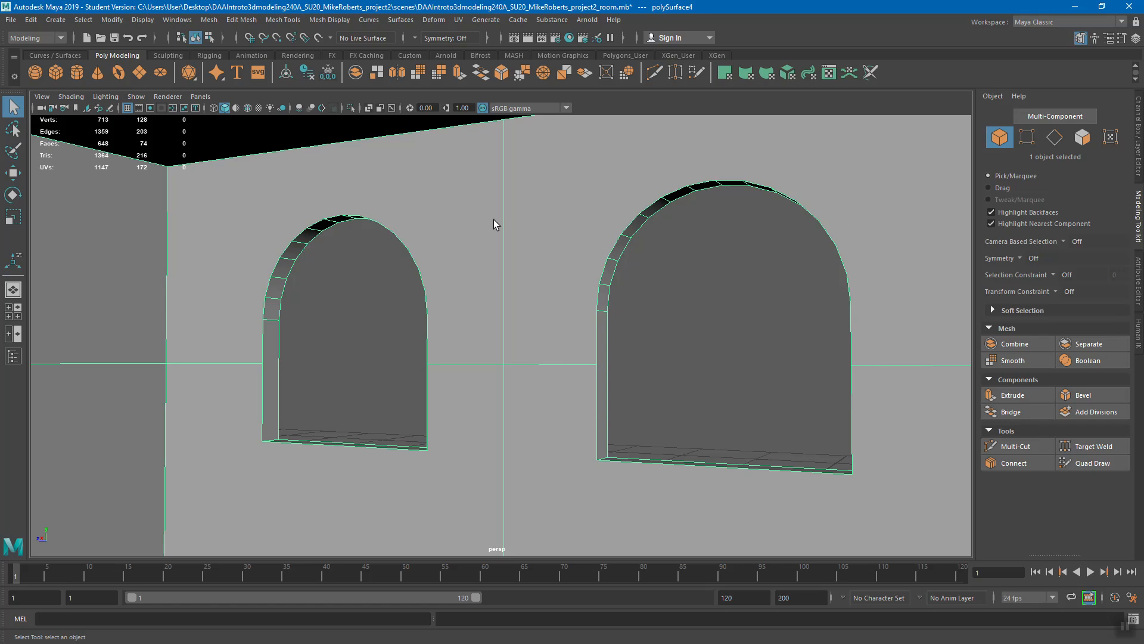